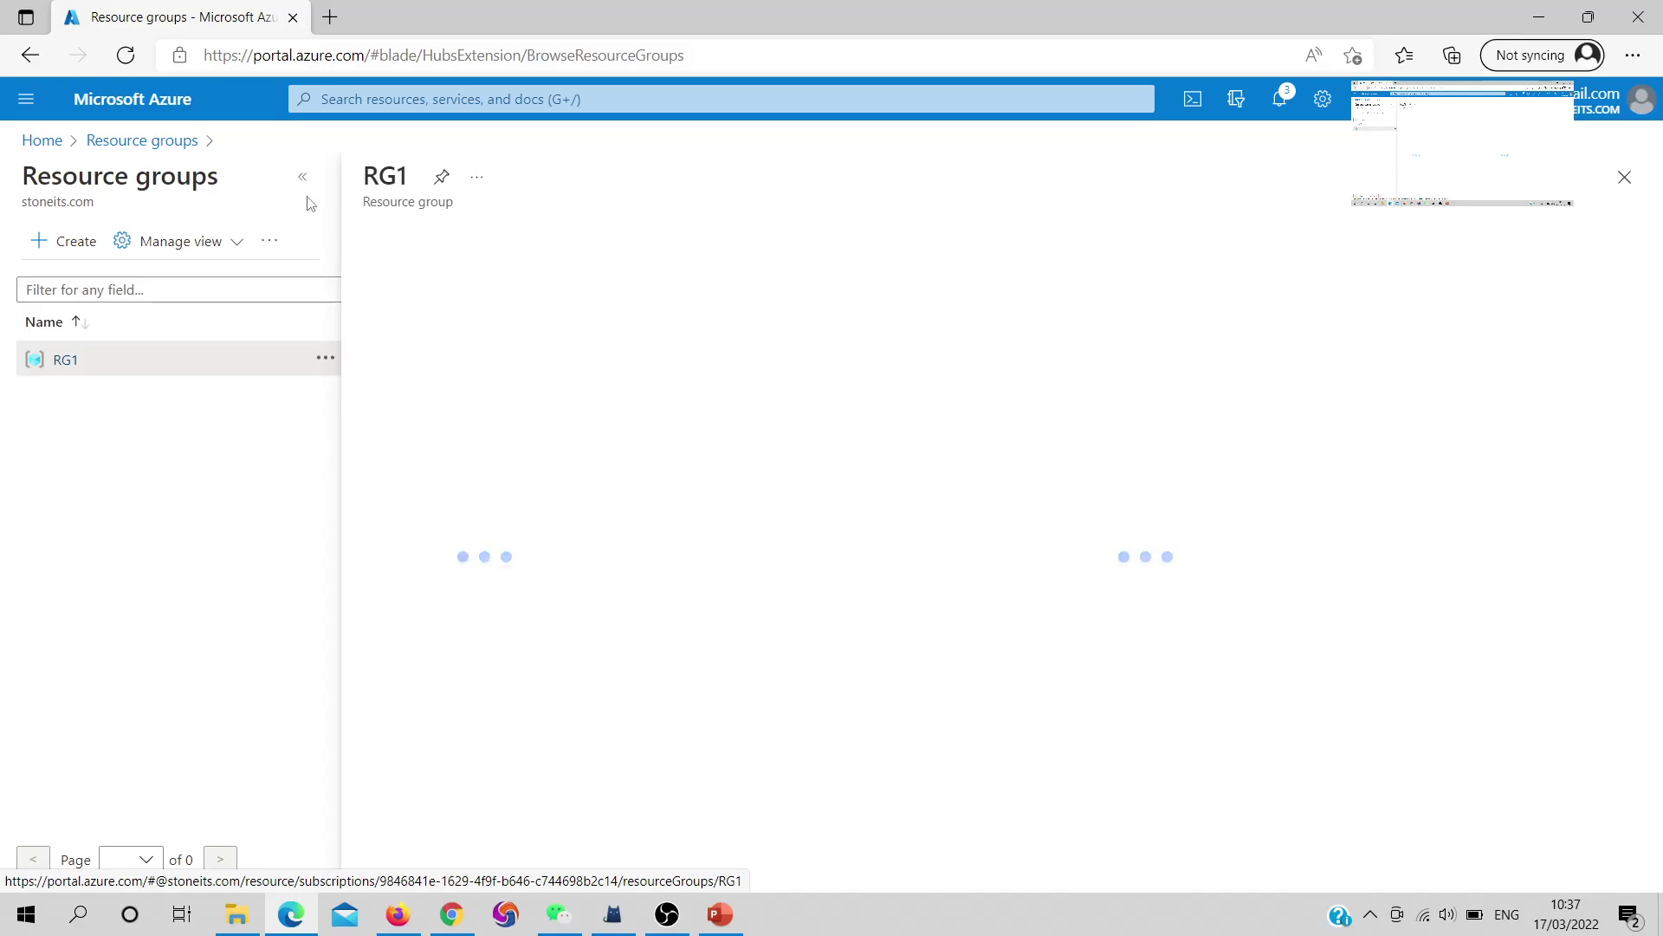
From RG1, pick Virtual network in the marketplace and start its Create form
left_click(303, 177)
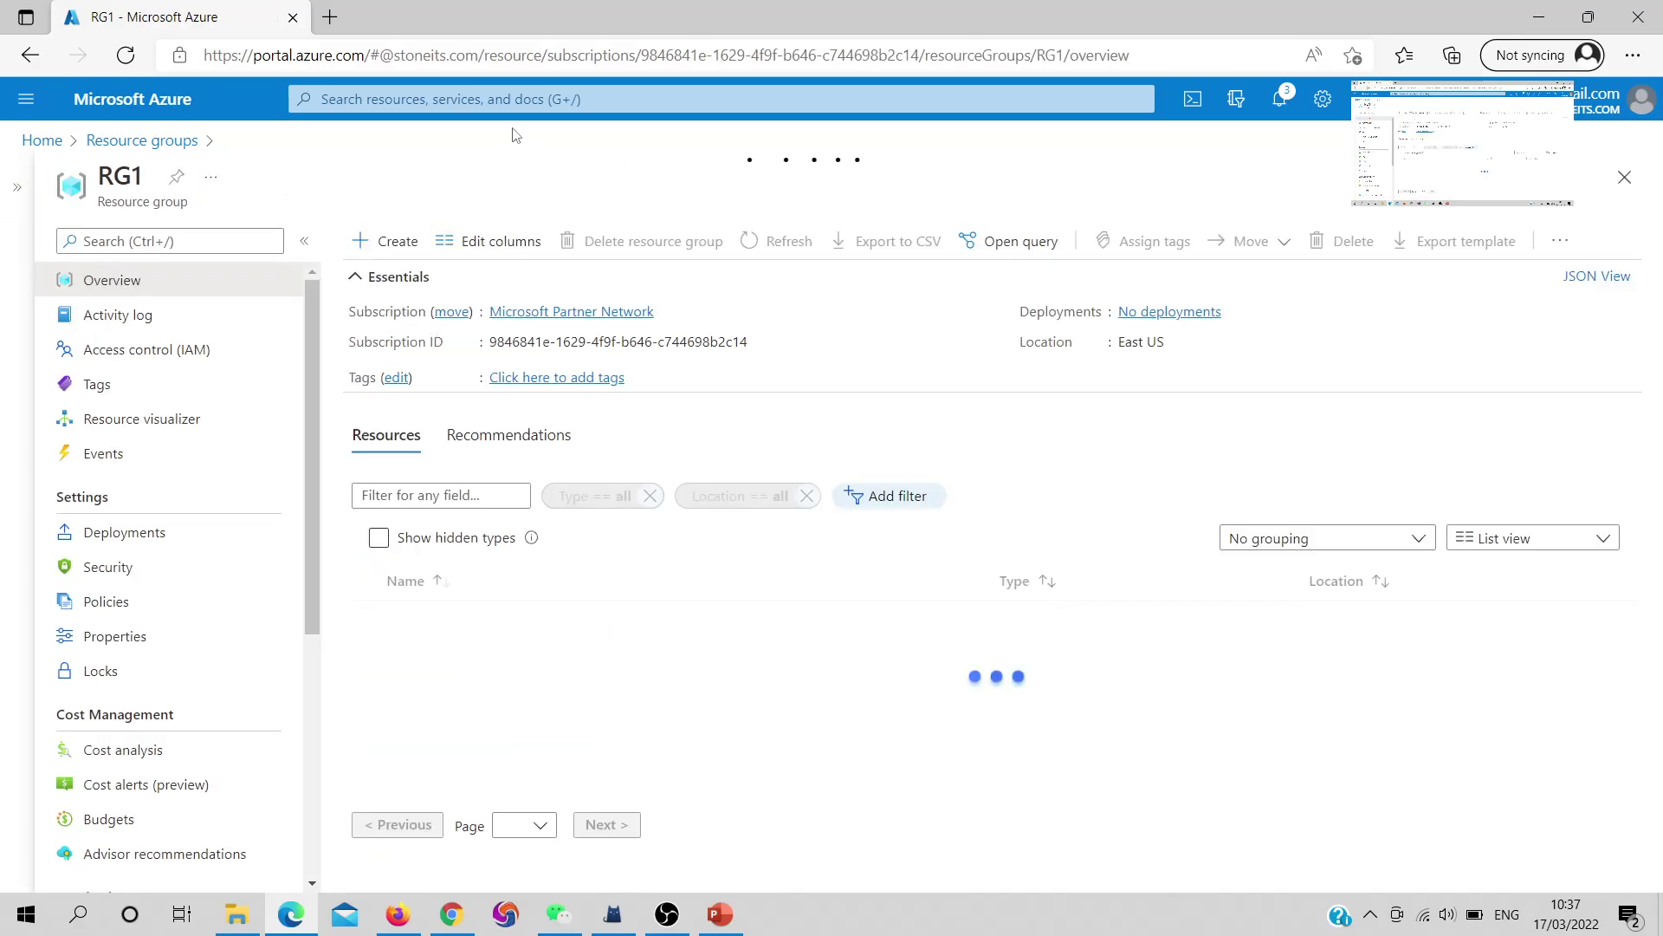
left_click(374, 251)
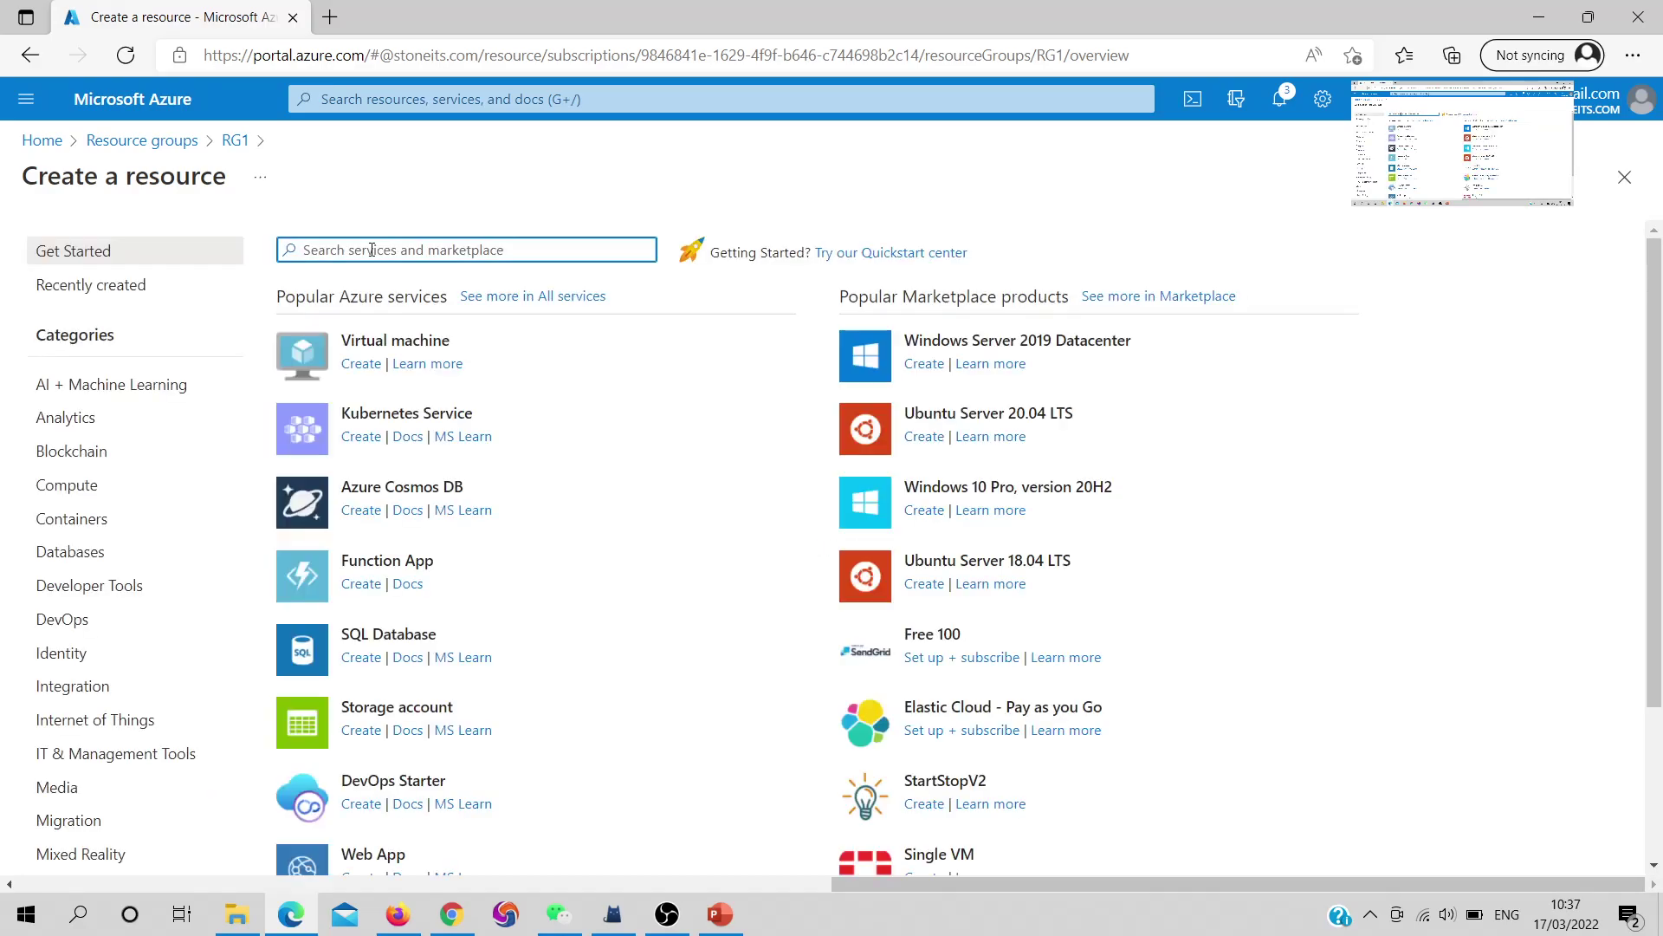
type("virtual")
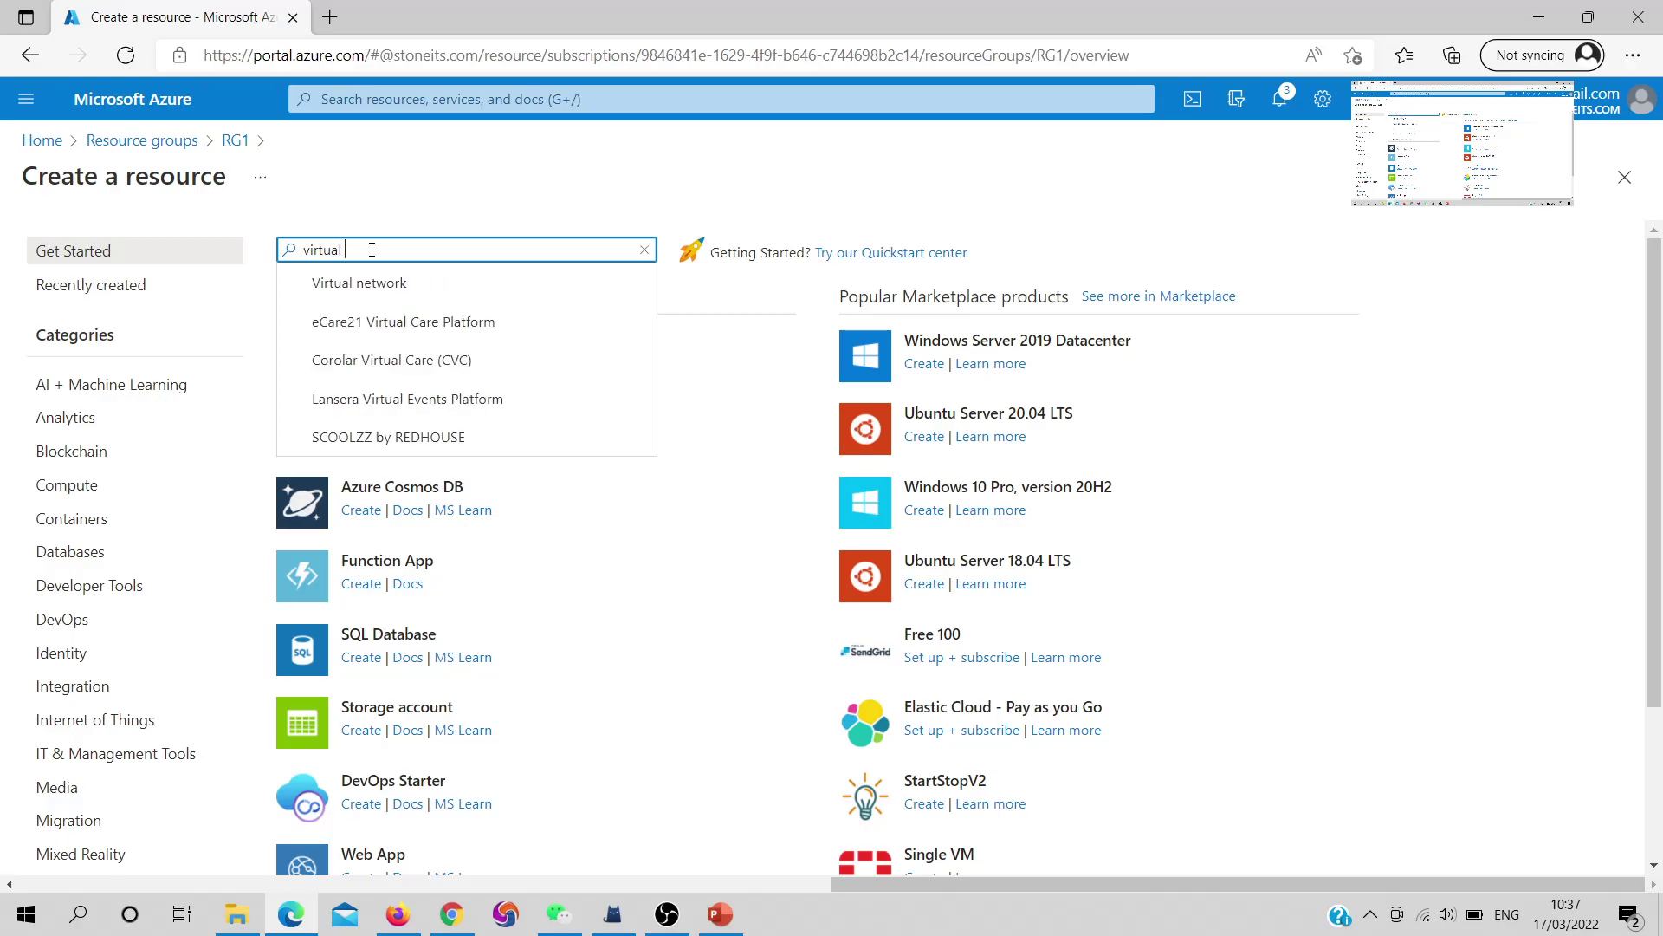
left_click(369, 283)
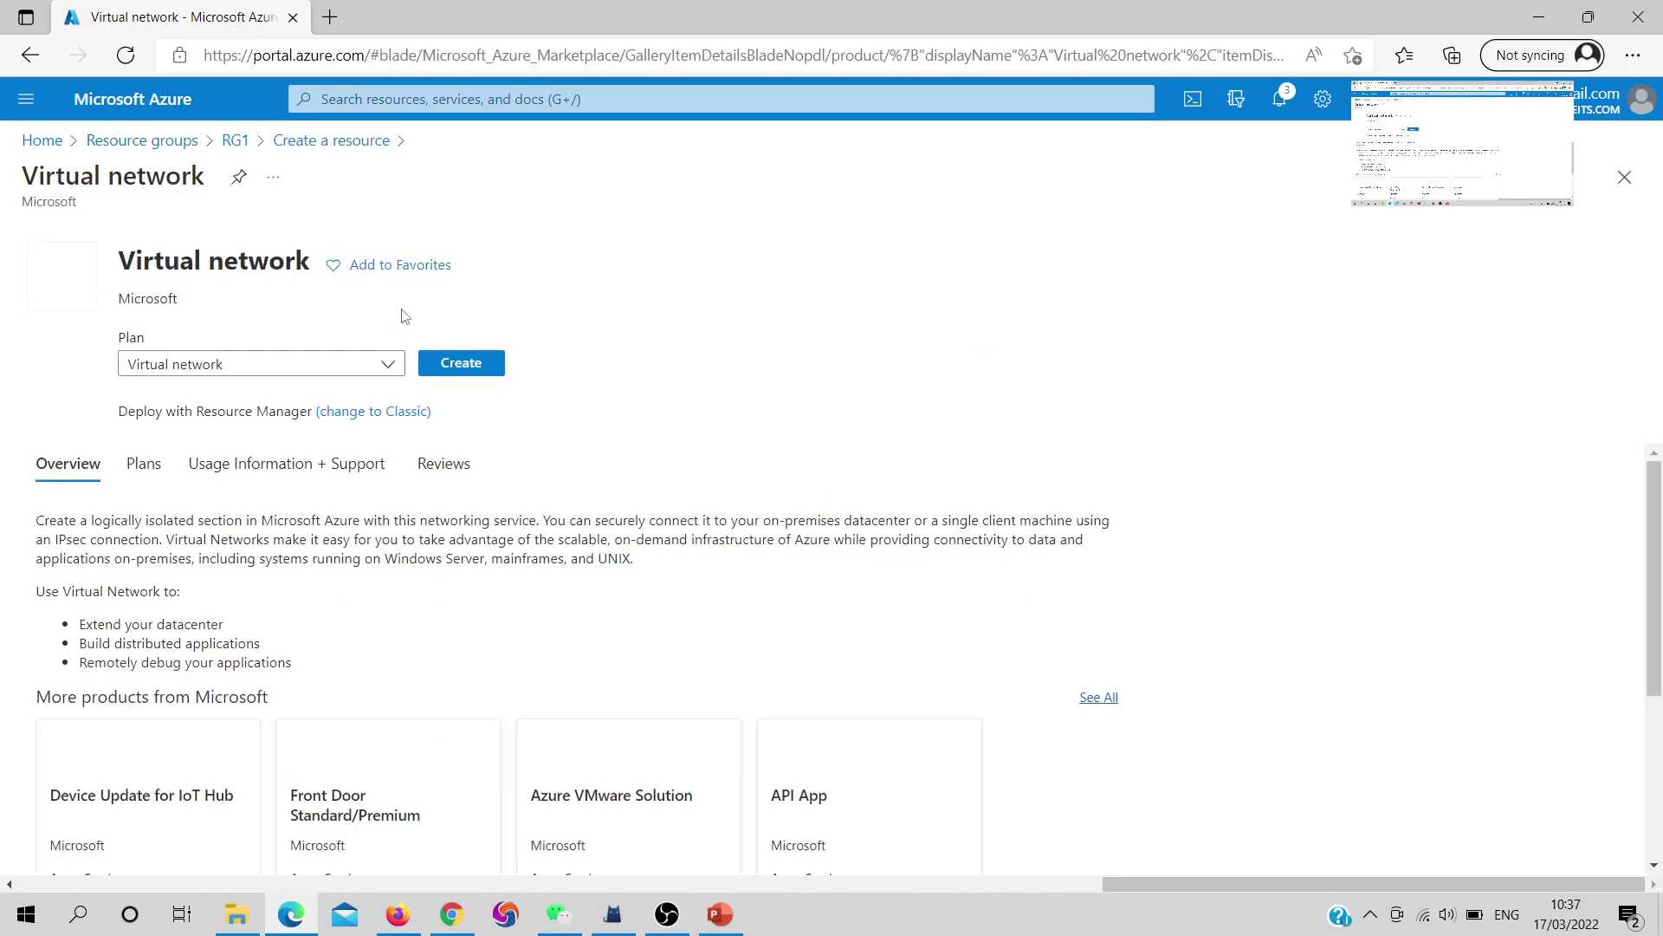
left_click(455, 395)
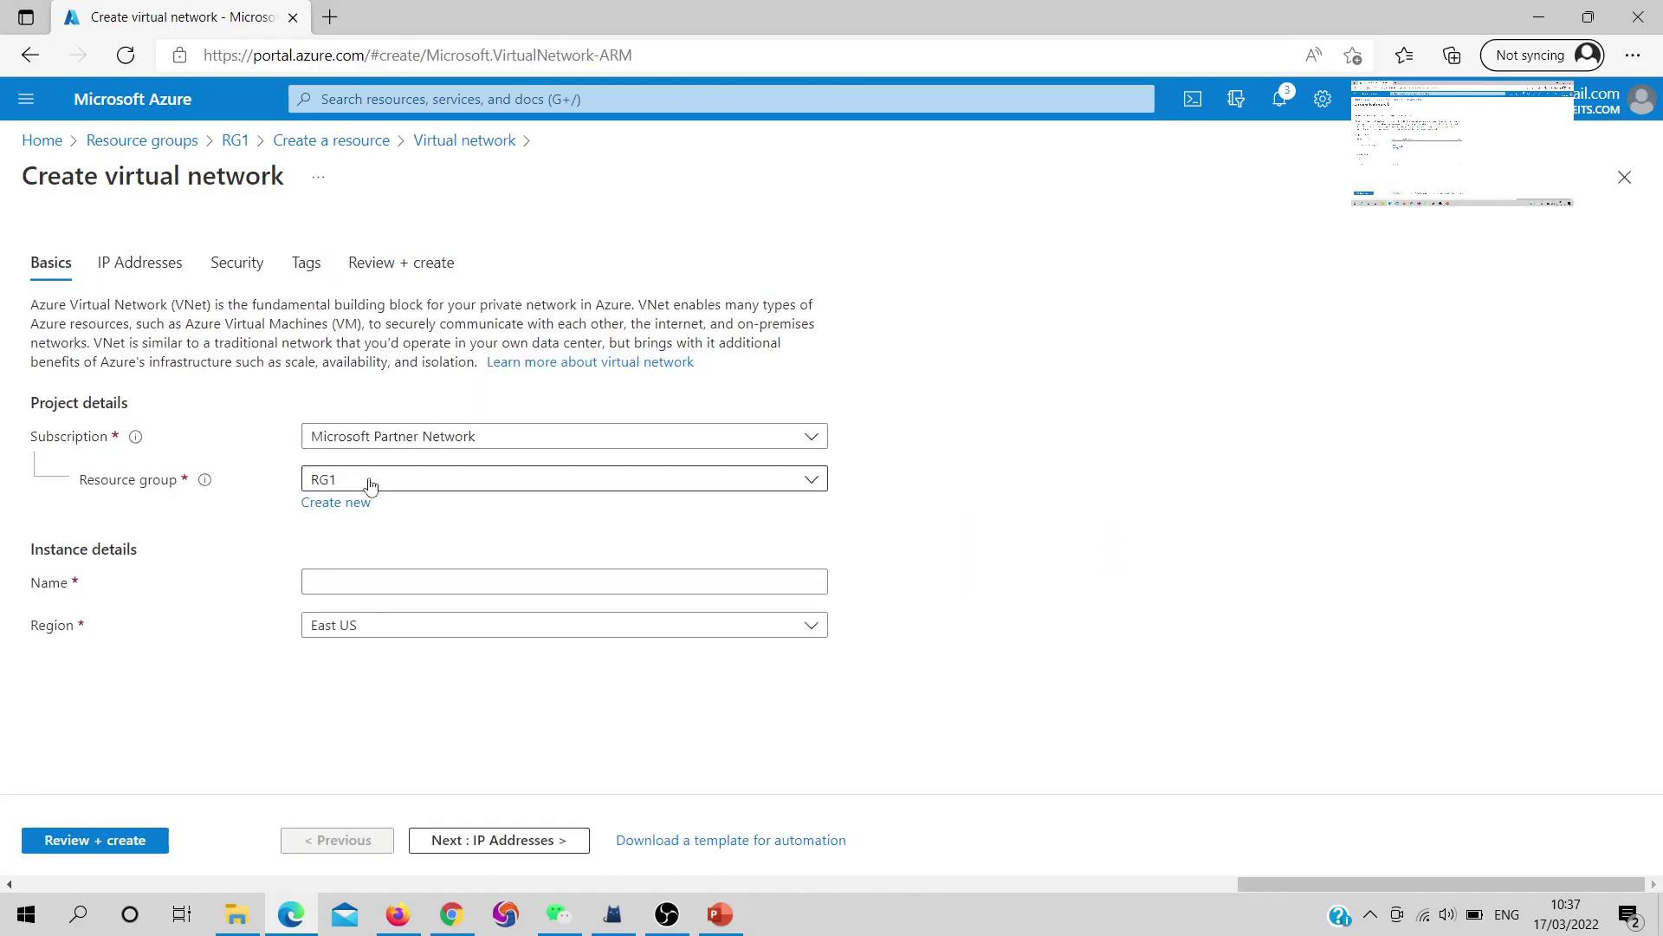
Name the network VNet1, pass review and deploy it with default 10.0.0.0/16 addressing
left_click(359, 581)
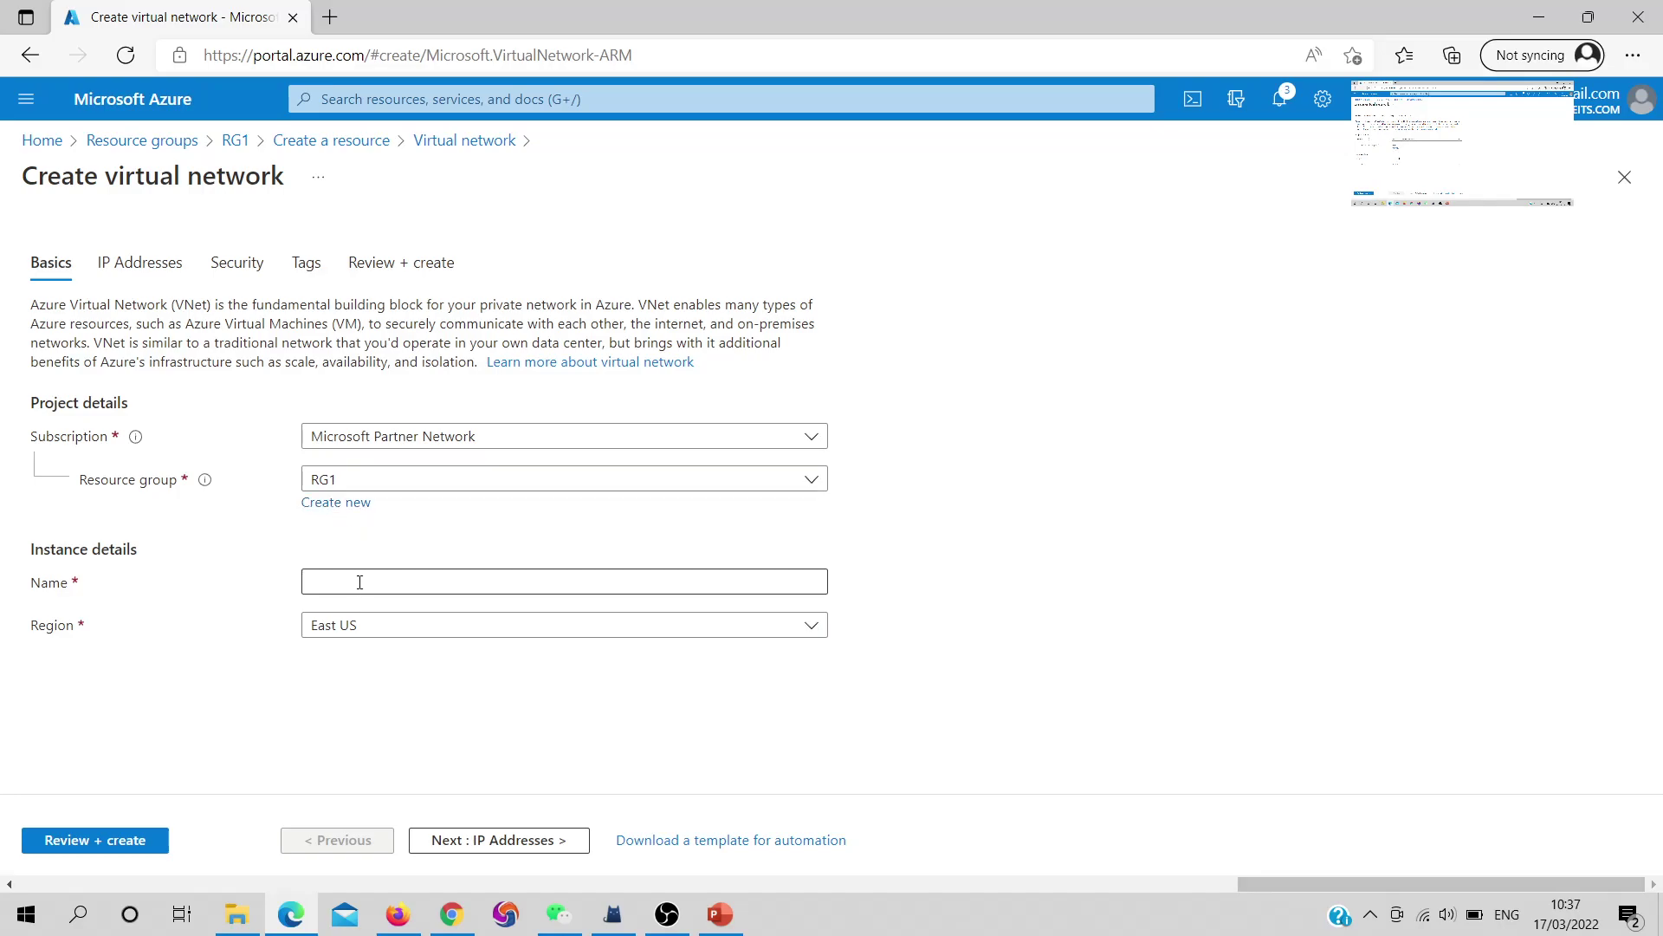
type("VNet1")
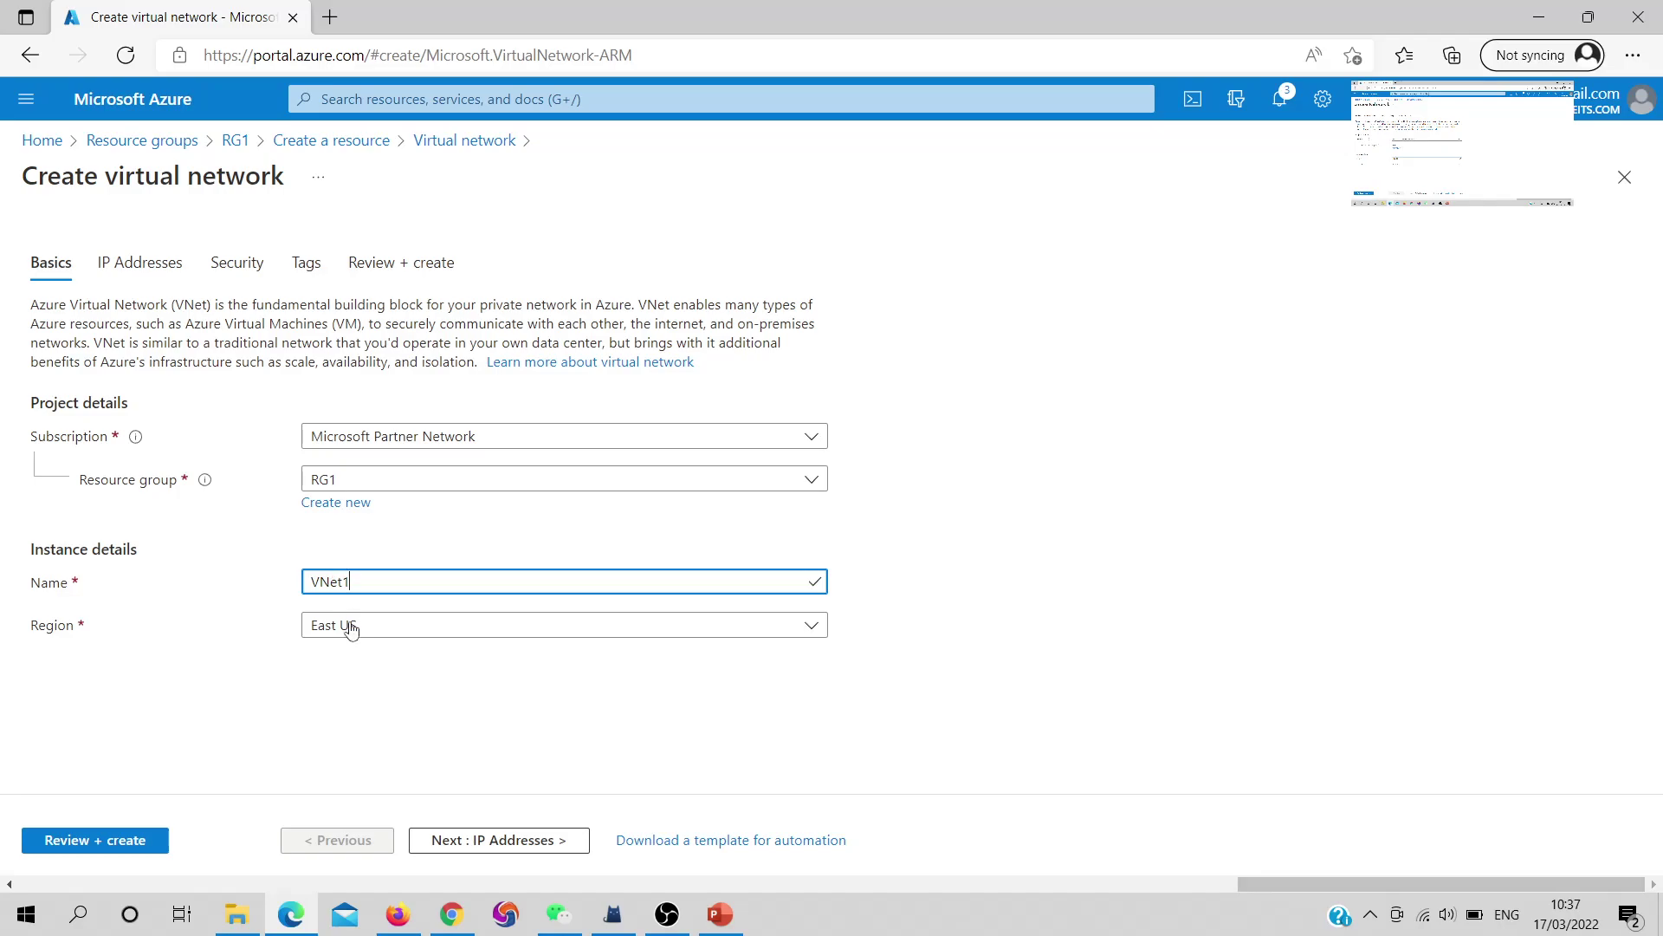
left_click(141, 853)
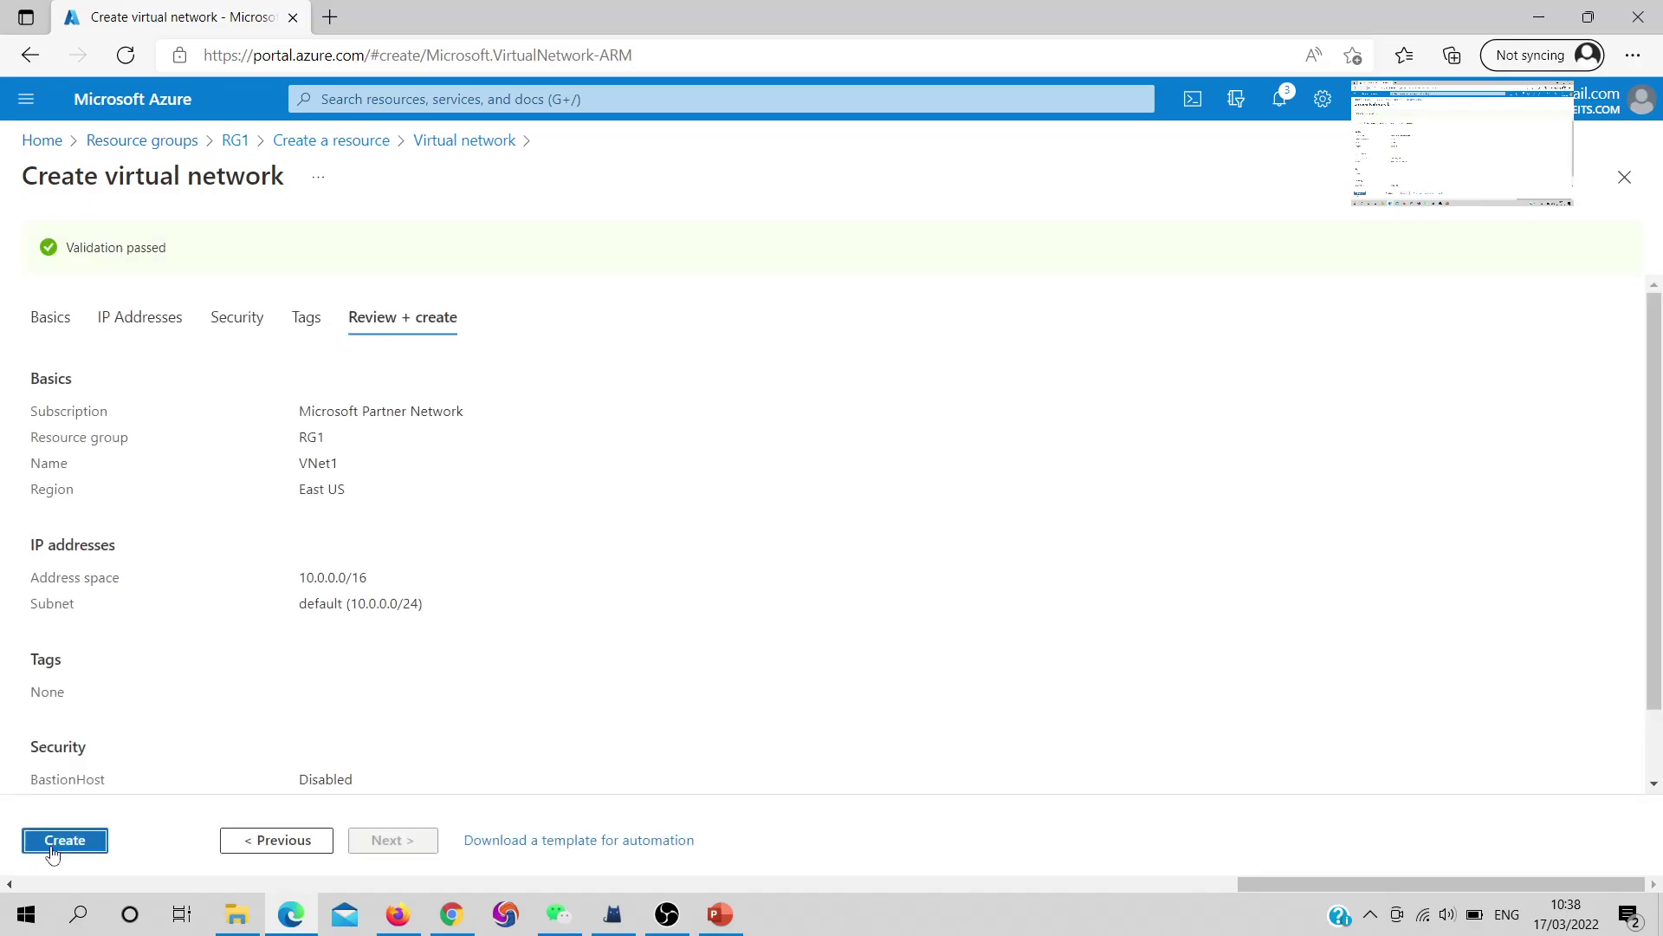
left_click(53, 855)
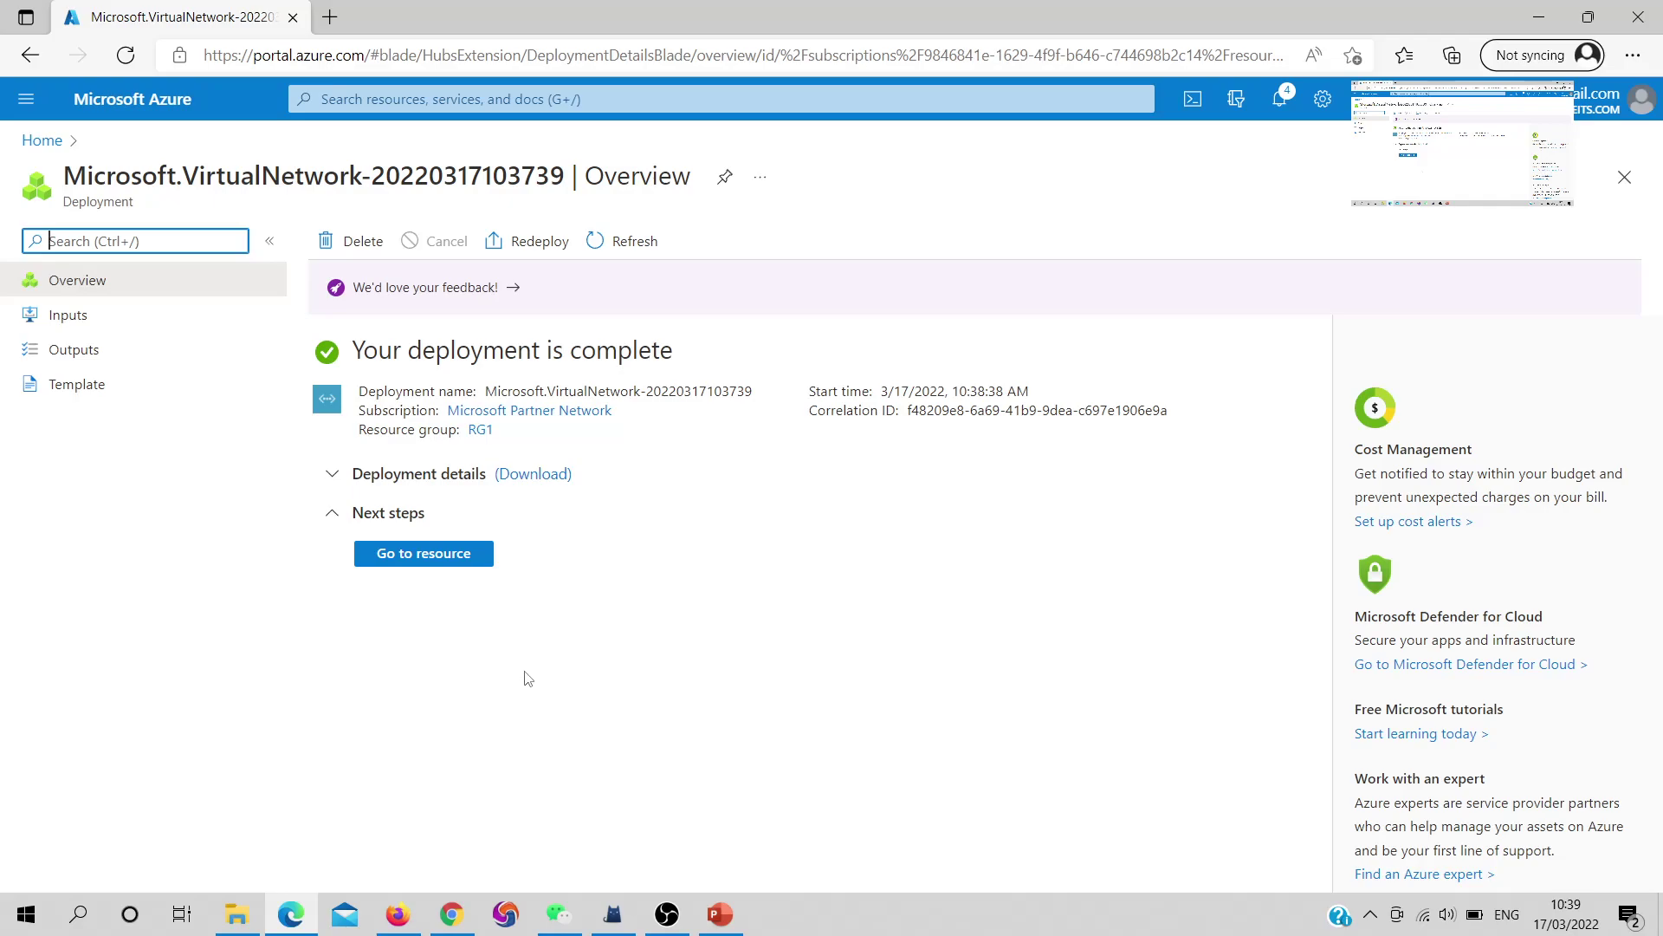
Inspect VNet1's address space, then return to the RG1 overview
left_click(424, 563)
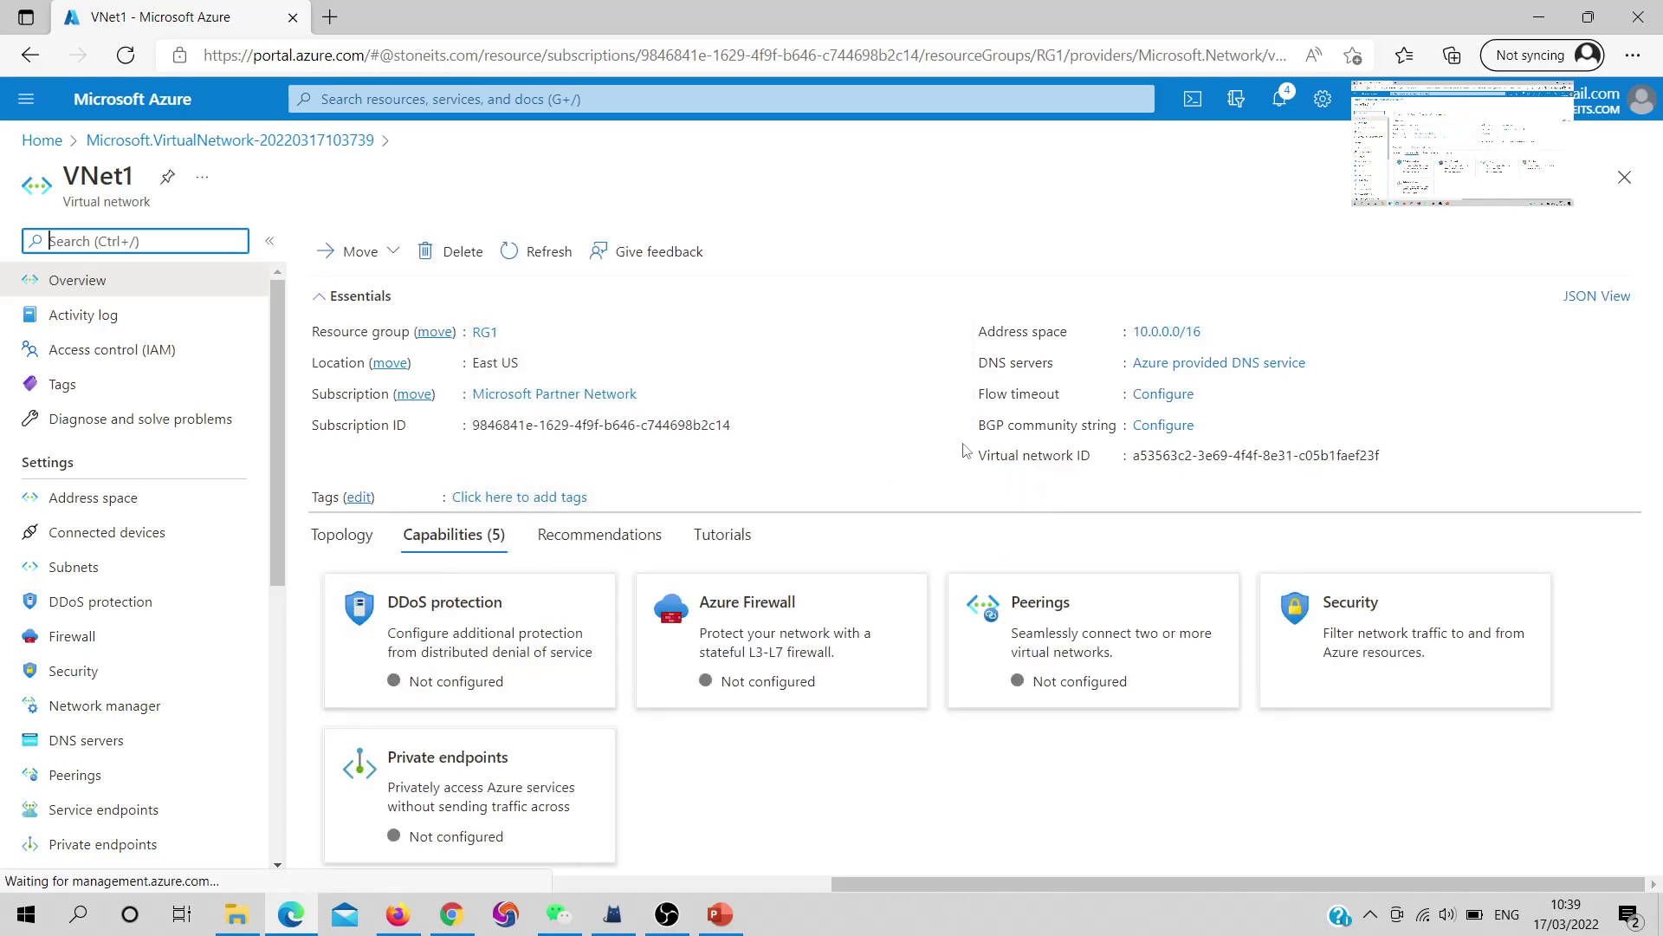
double_click(1050, 335)
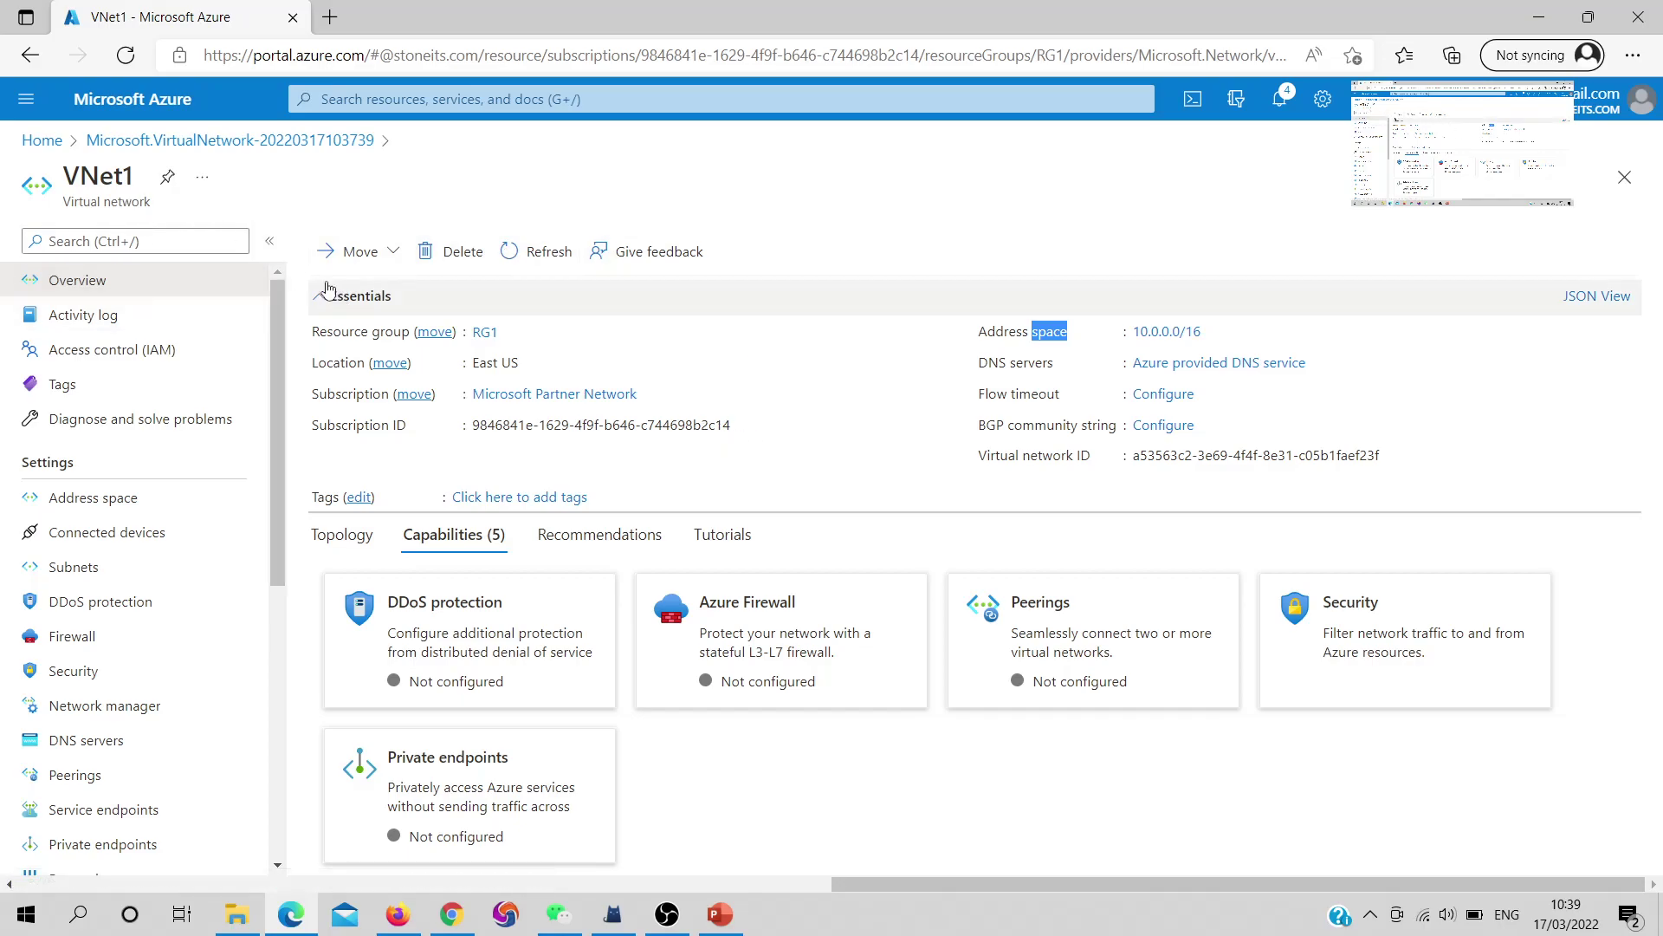
left_click(483, 333)
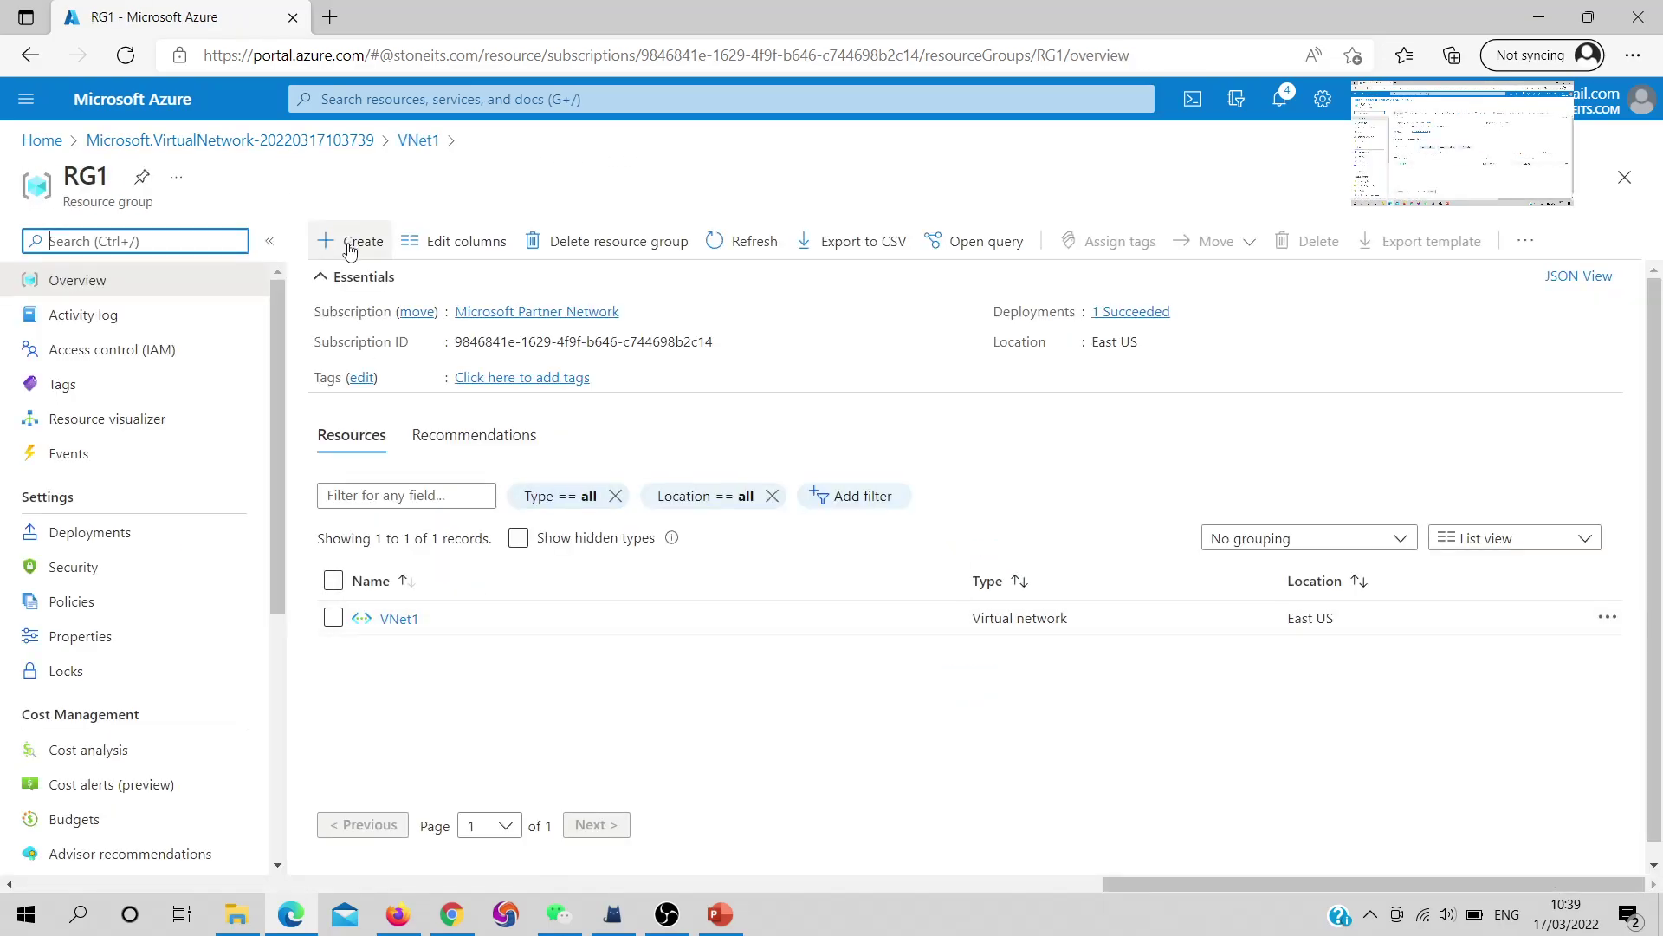
Start creating a Public IP address resource in RG1 from the marketplace
left_click(331, 240)
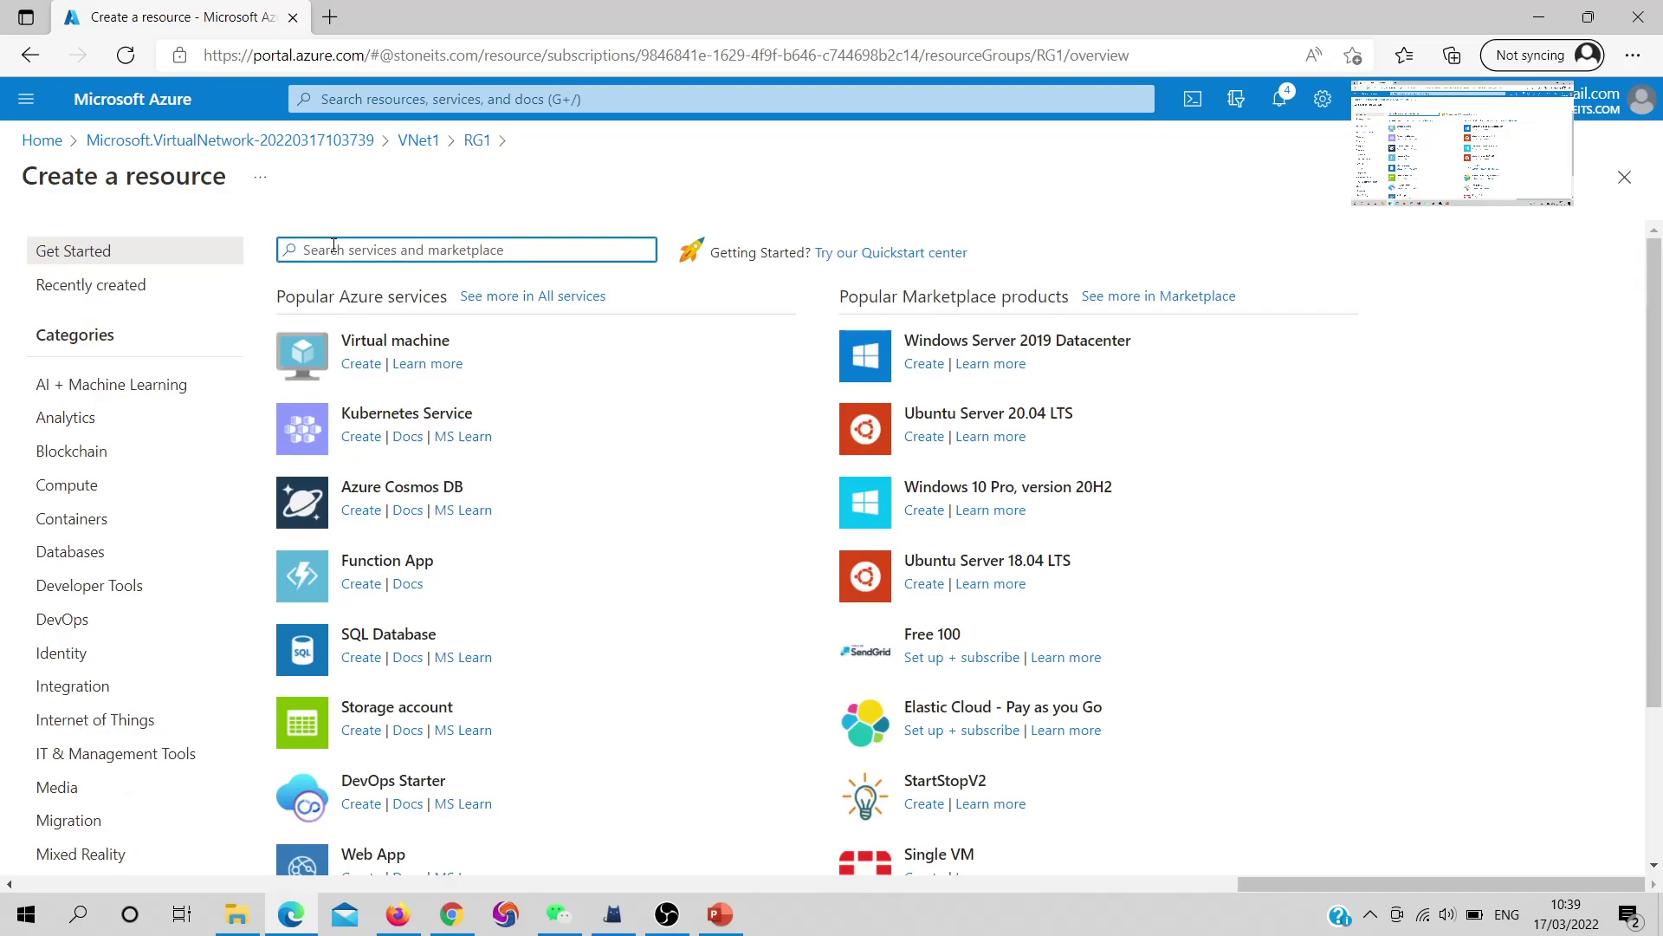
type("pub")
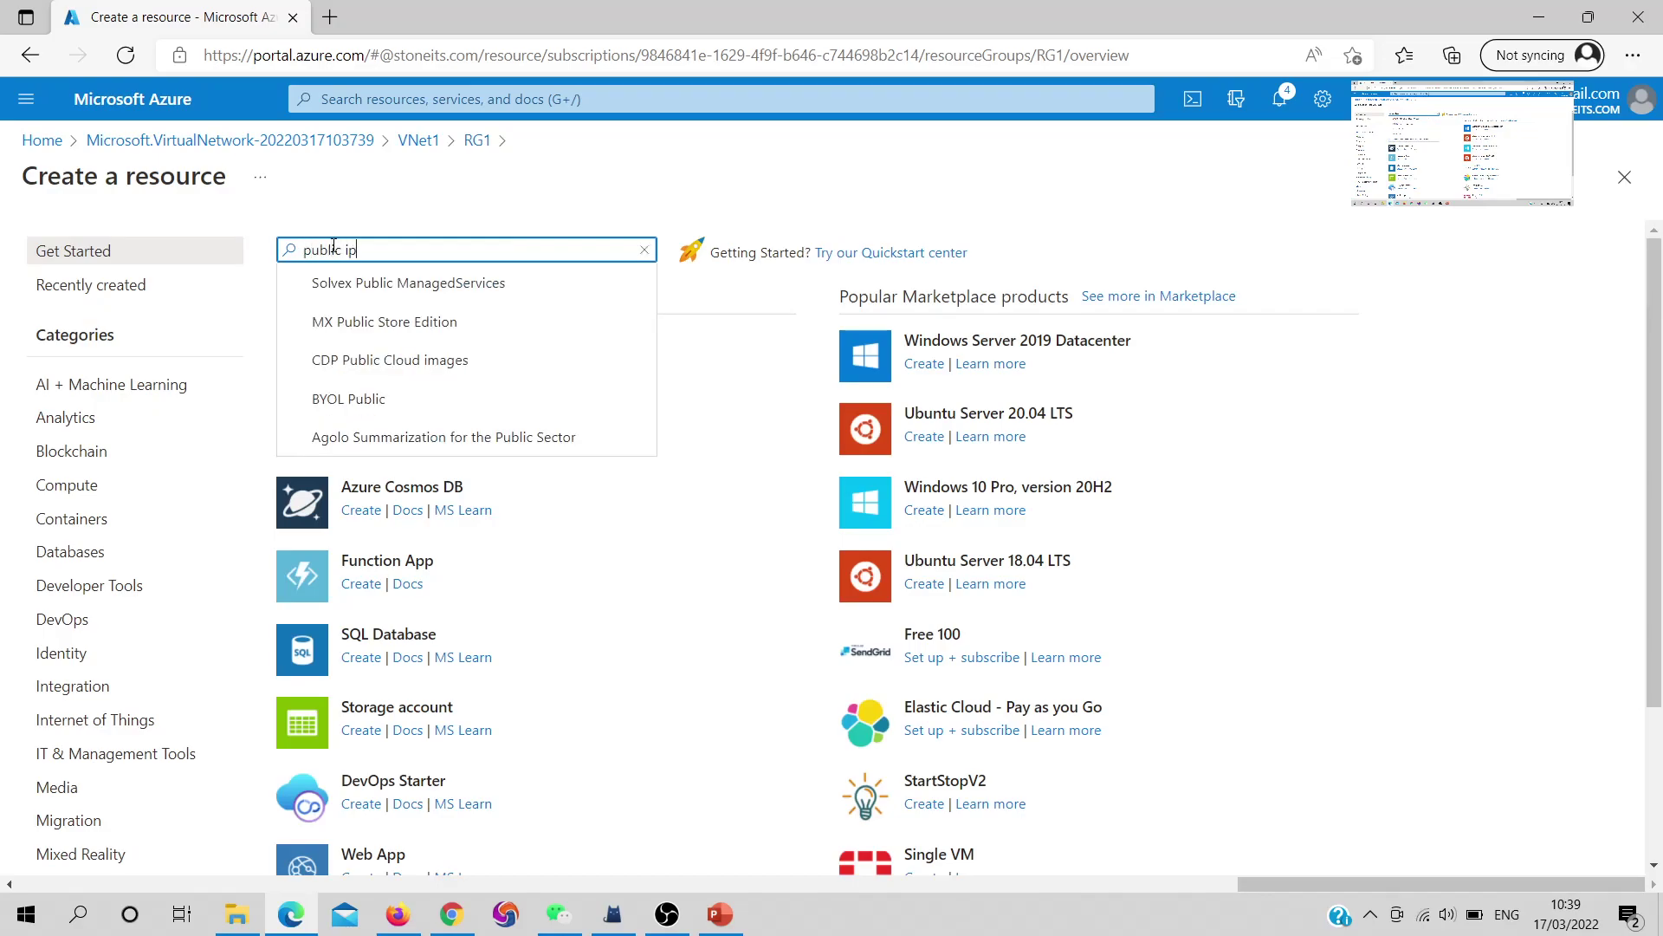
type("lic ip")
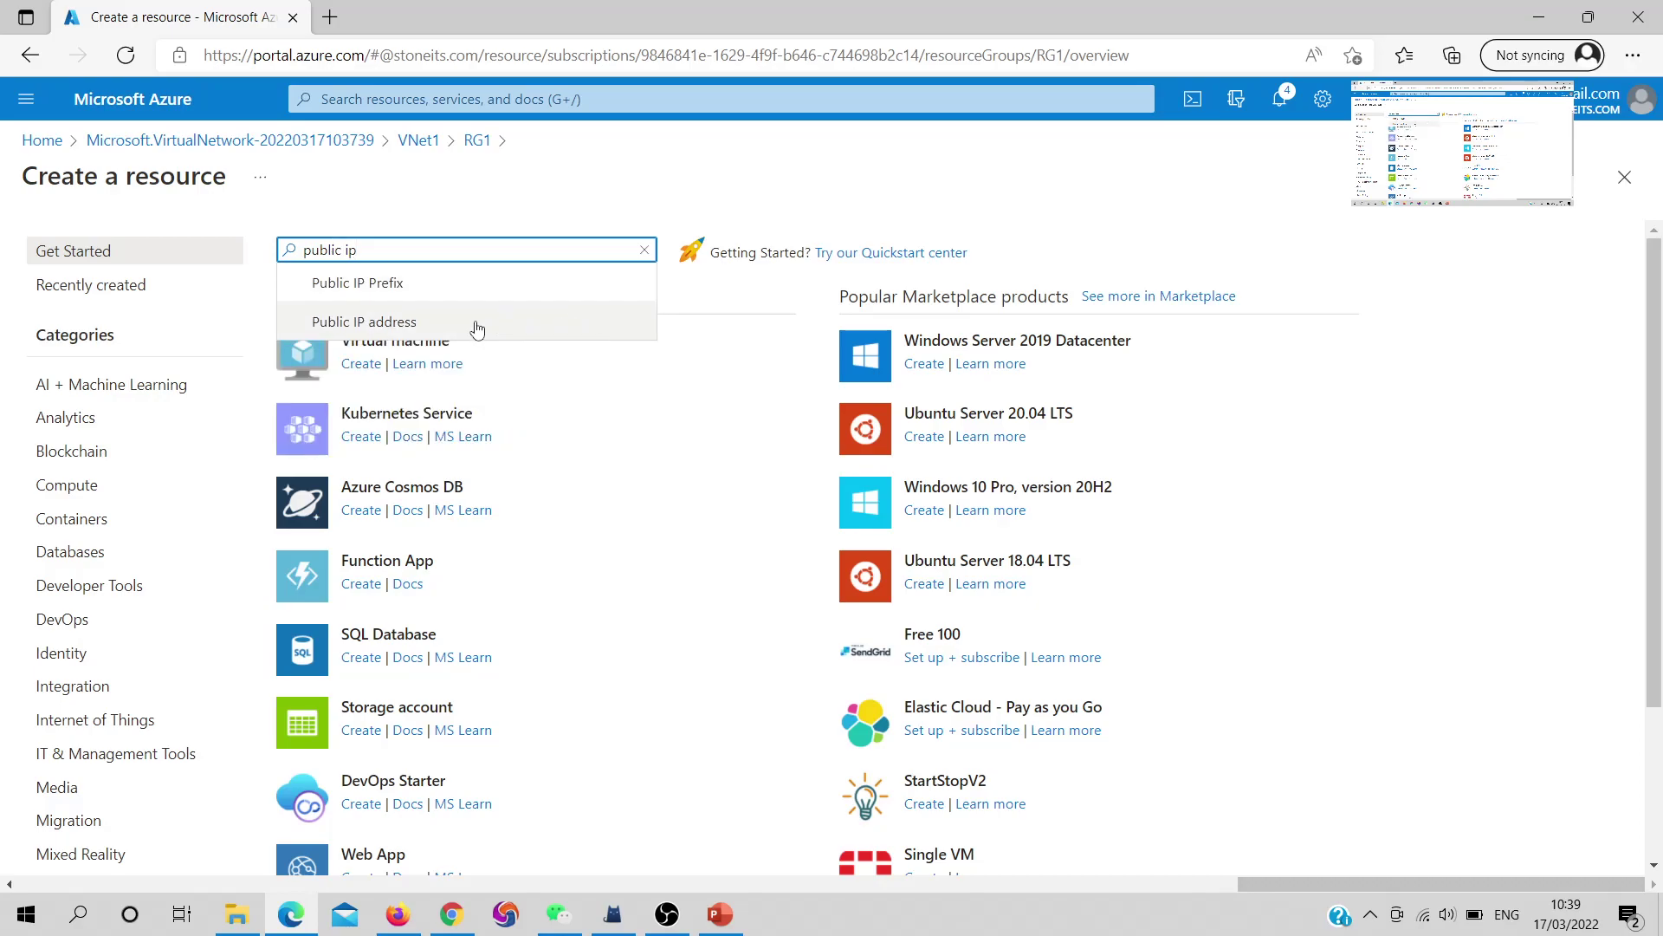
left_click(479, 324)
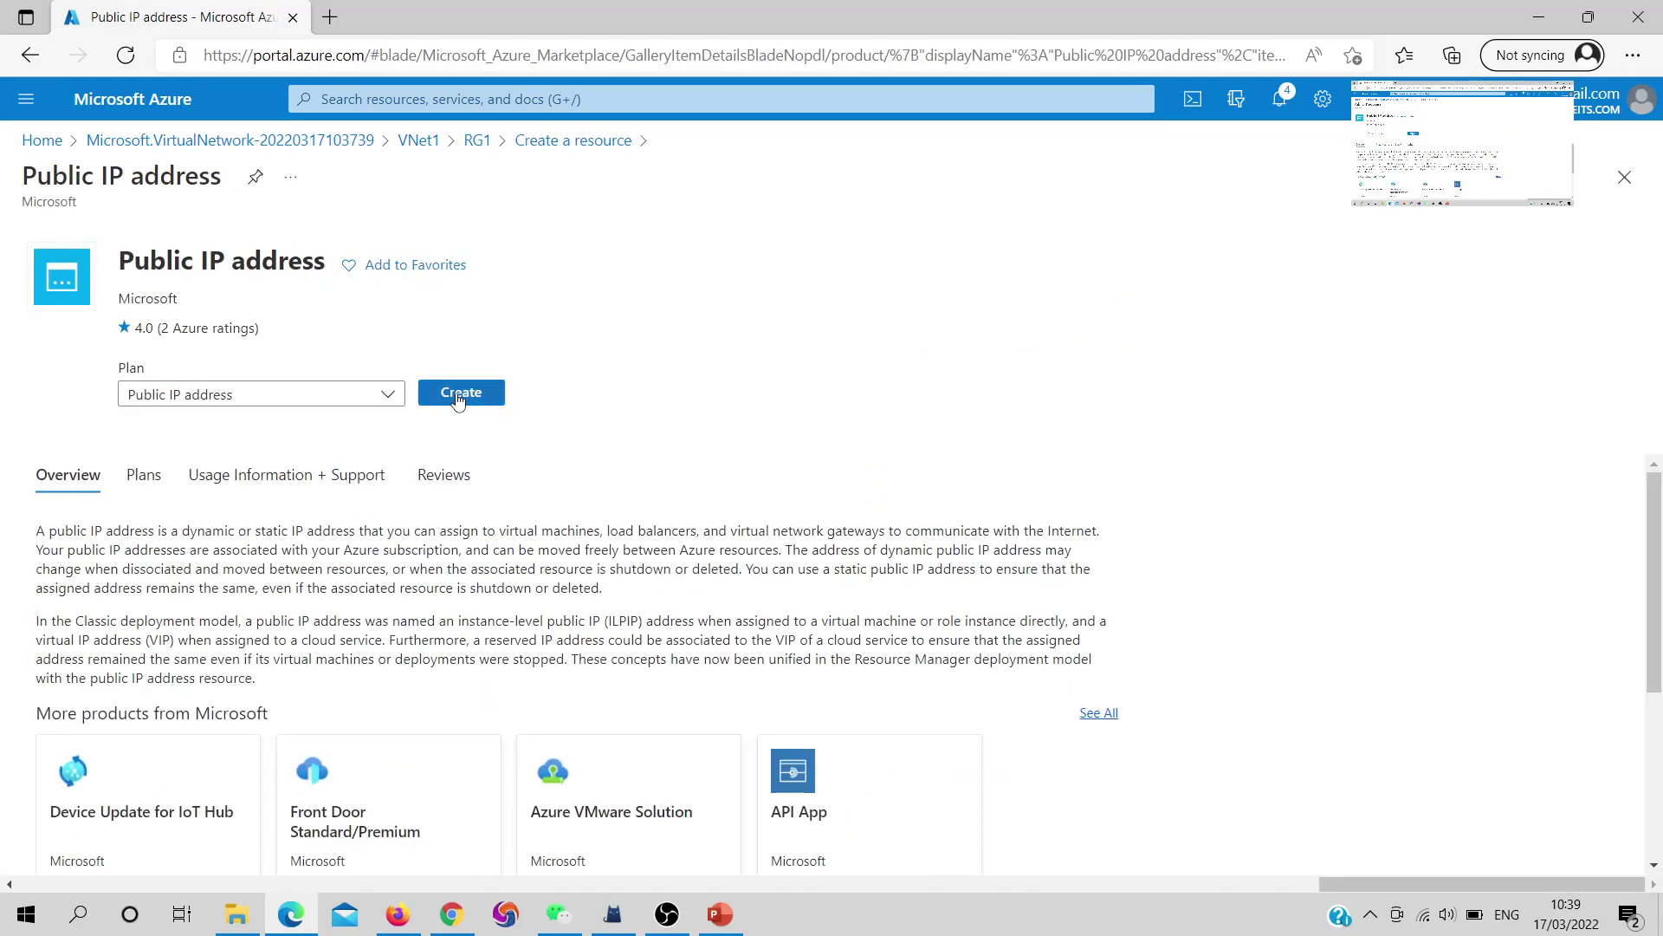
left_click(459, 400)
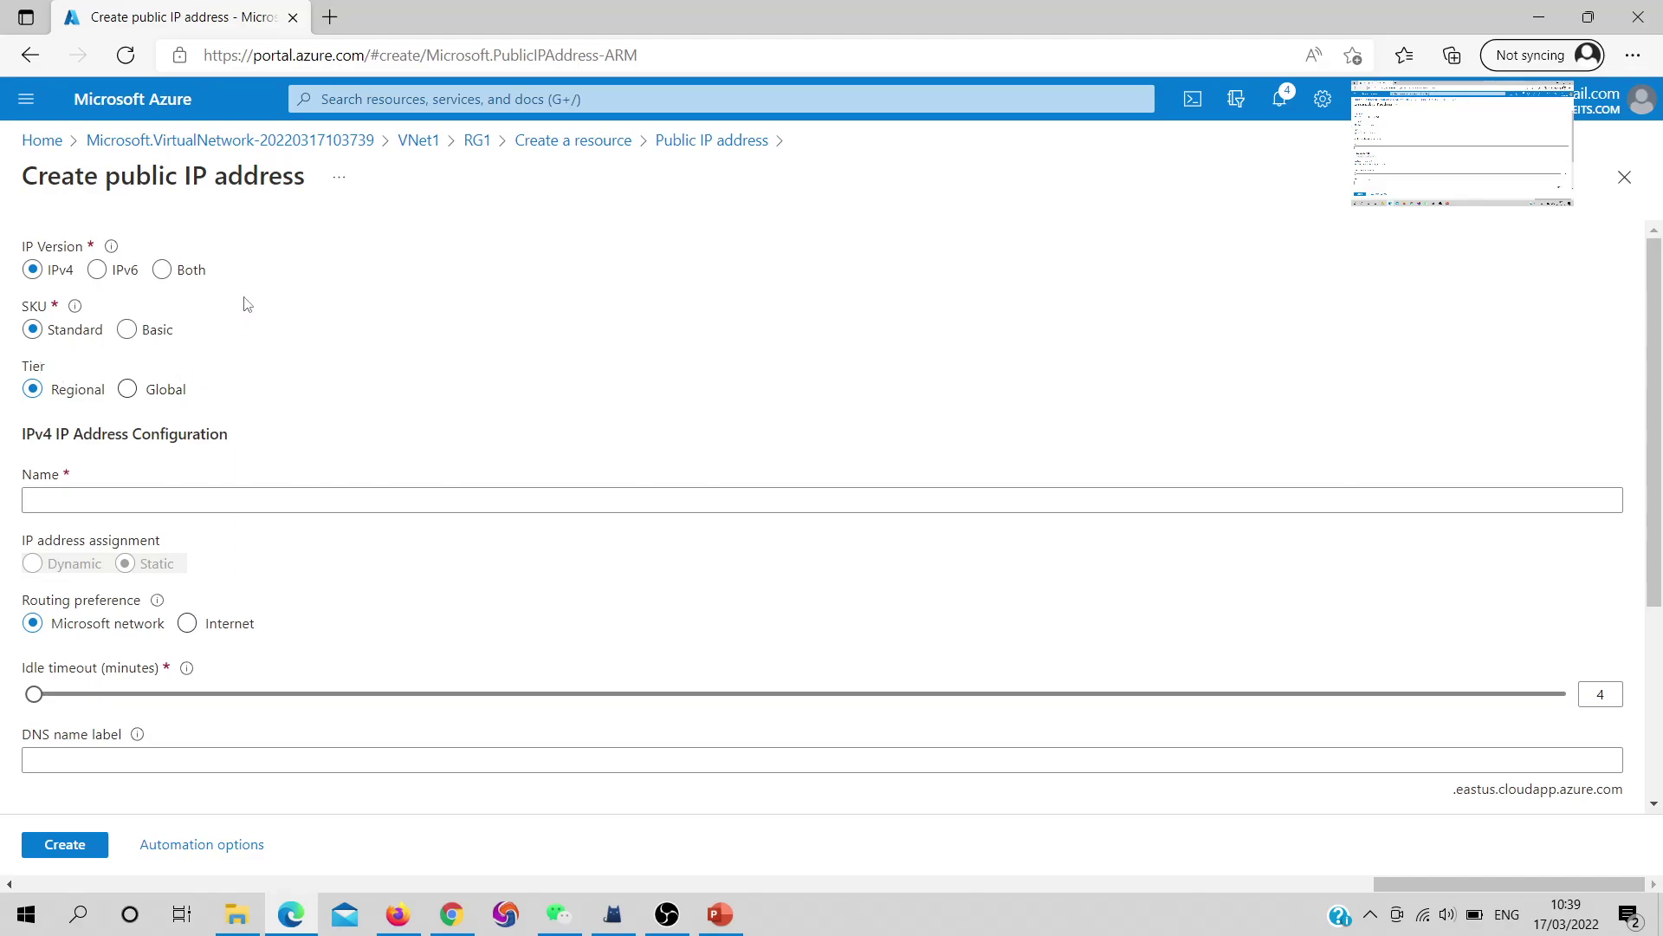
Keep the Standard SKU and name the public IP PIP1
left_click(134, 336)
left_click(34, 330)
left_click(89, 500)
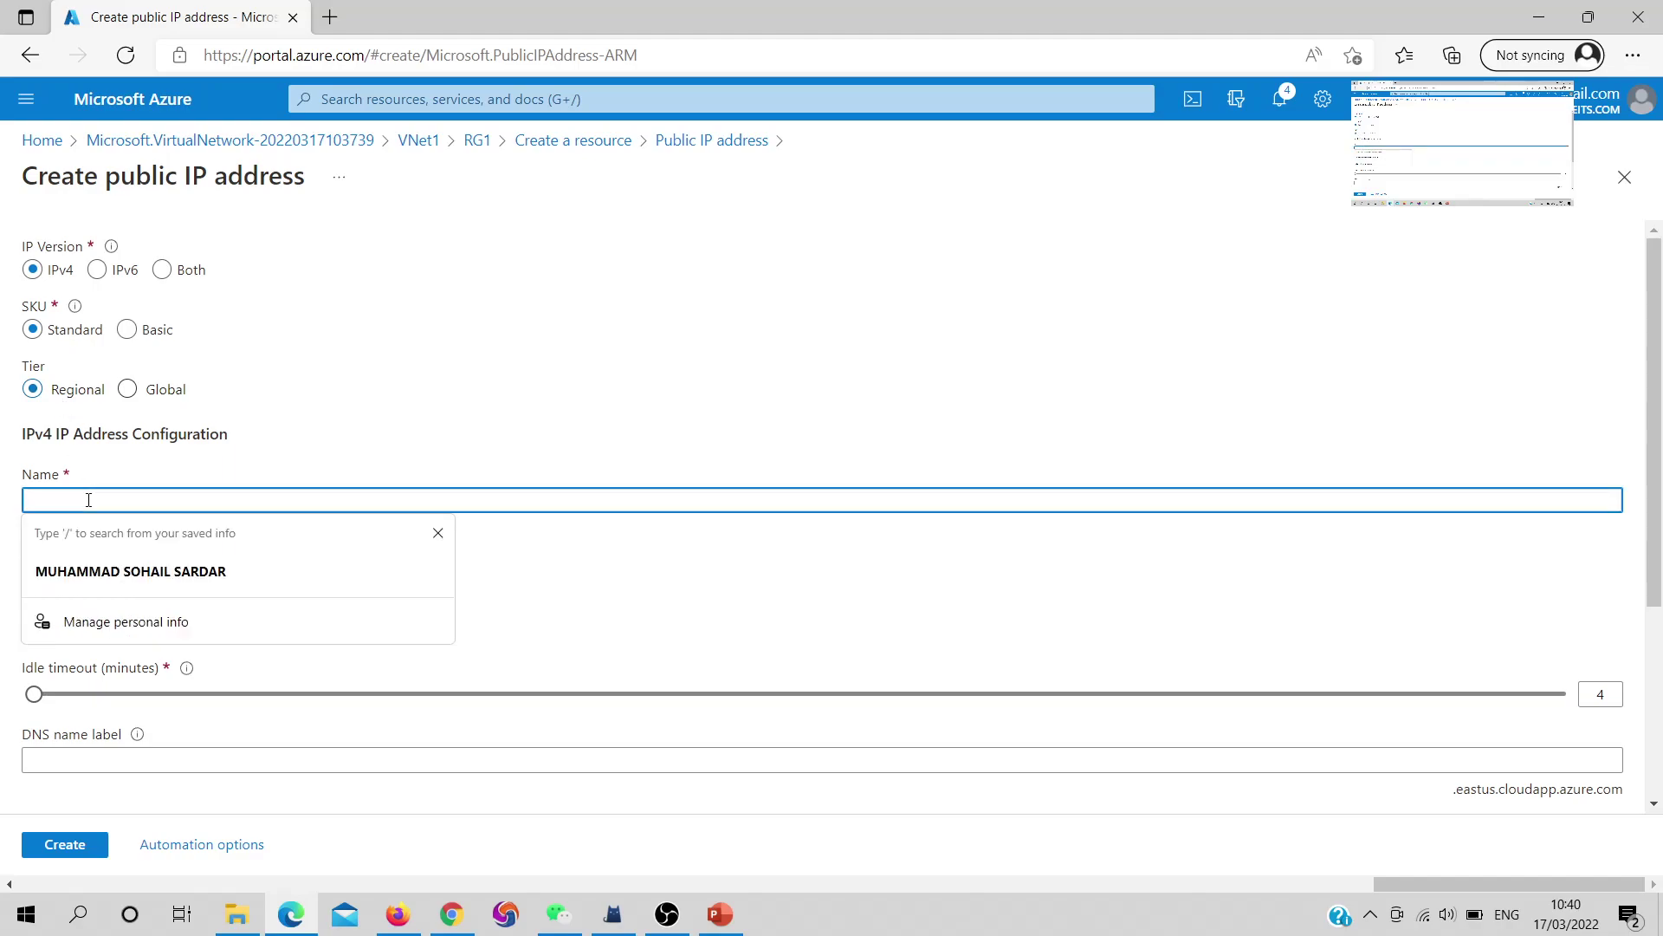
type("P")
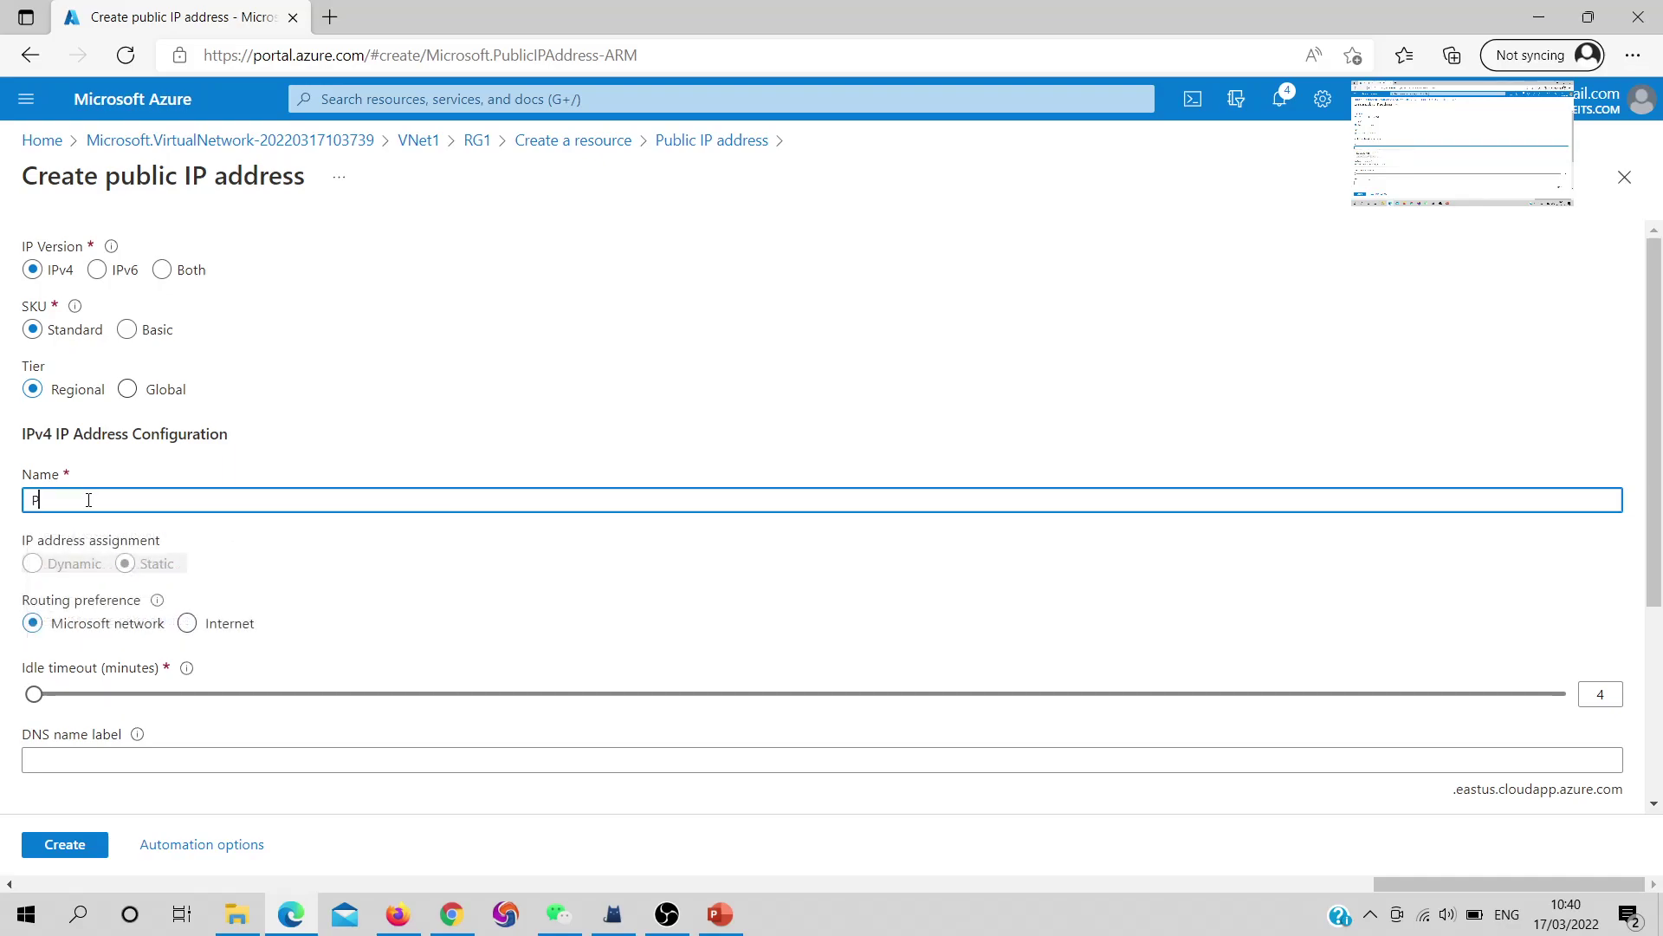
type("IP1")
scroll(141, 648, "down", 1)
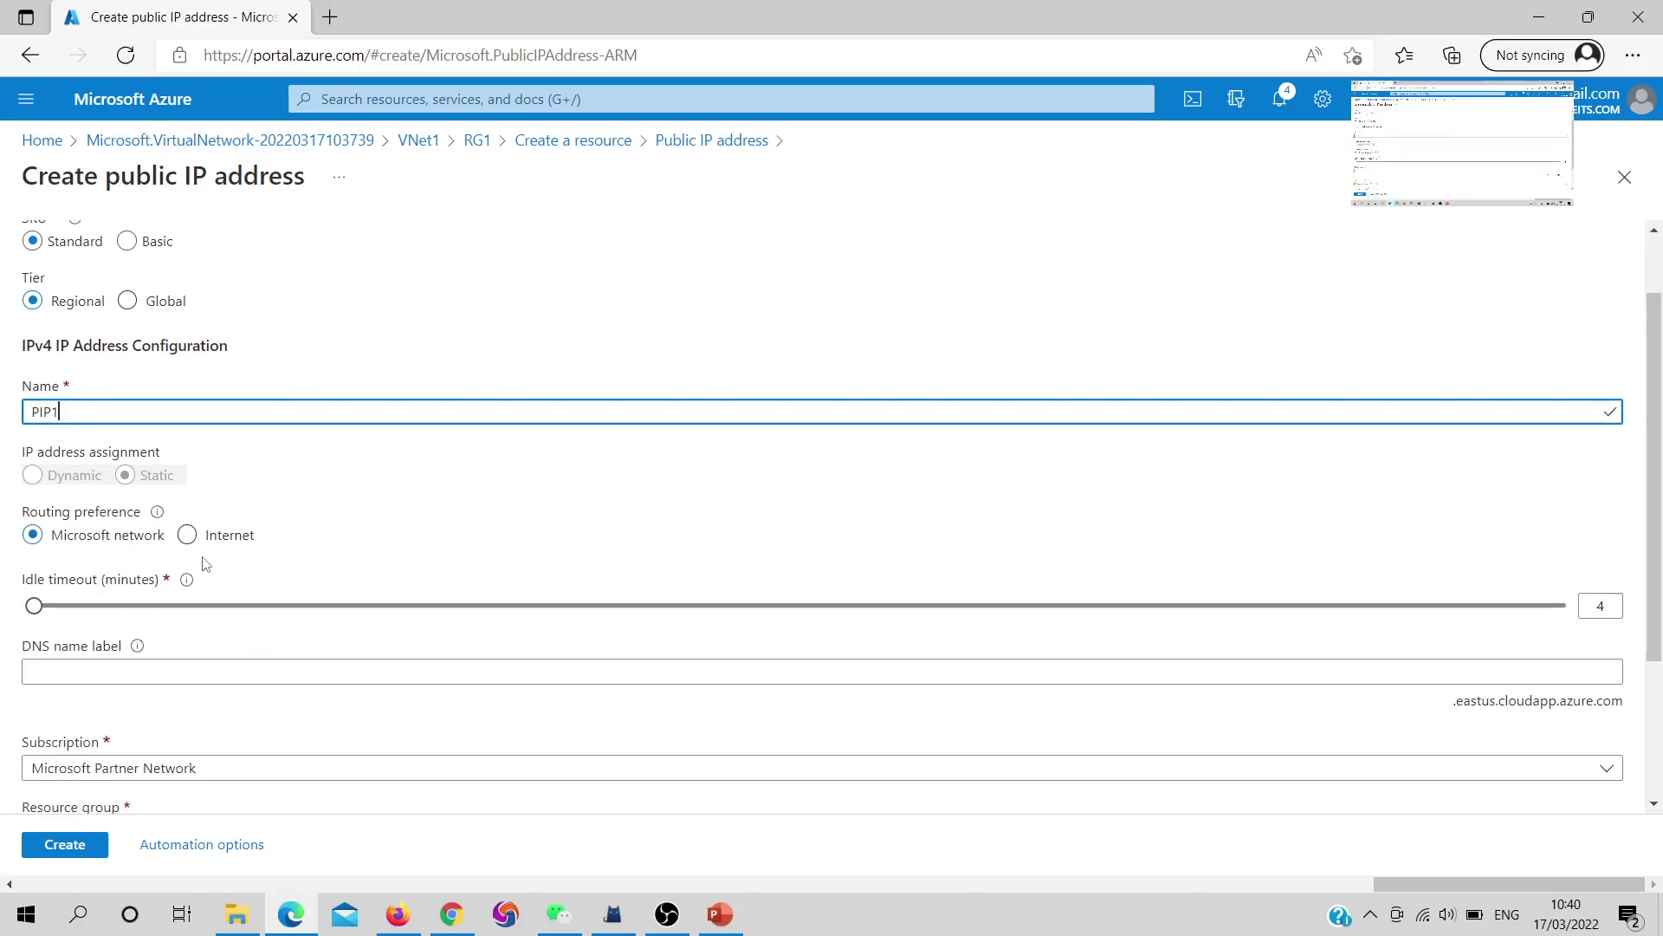
left_click(223, 539)
left_click(64, 541)
mouse_move(162, 522)
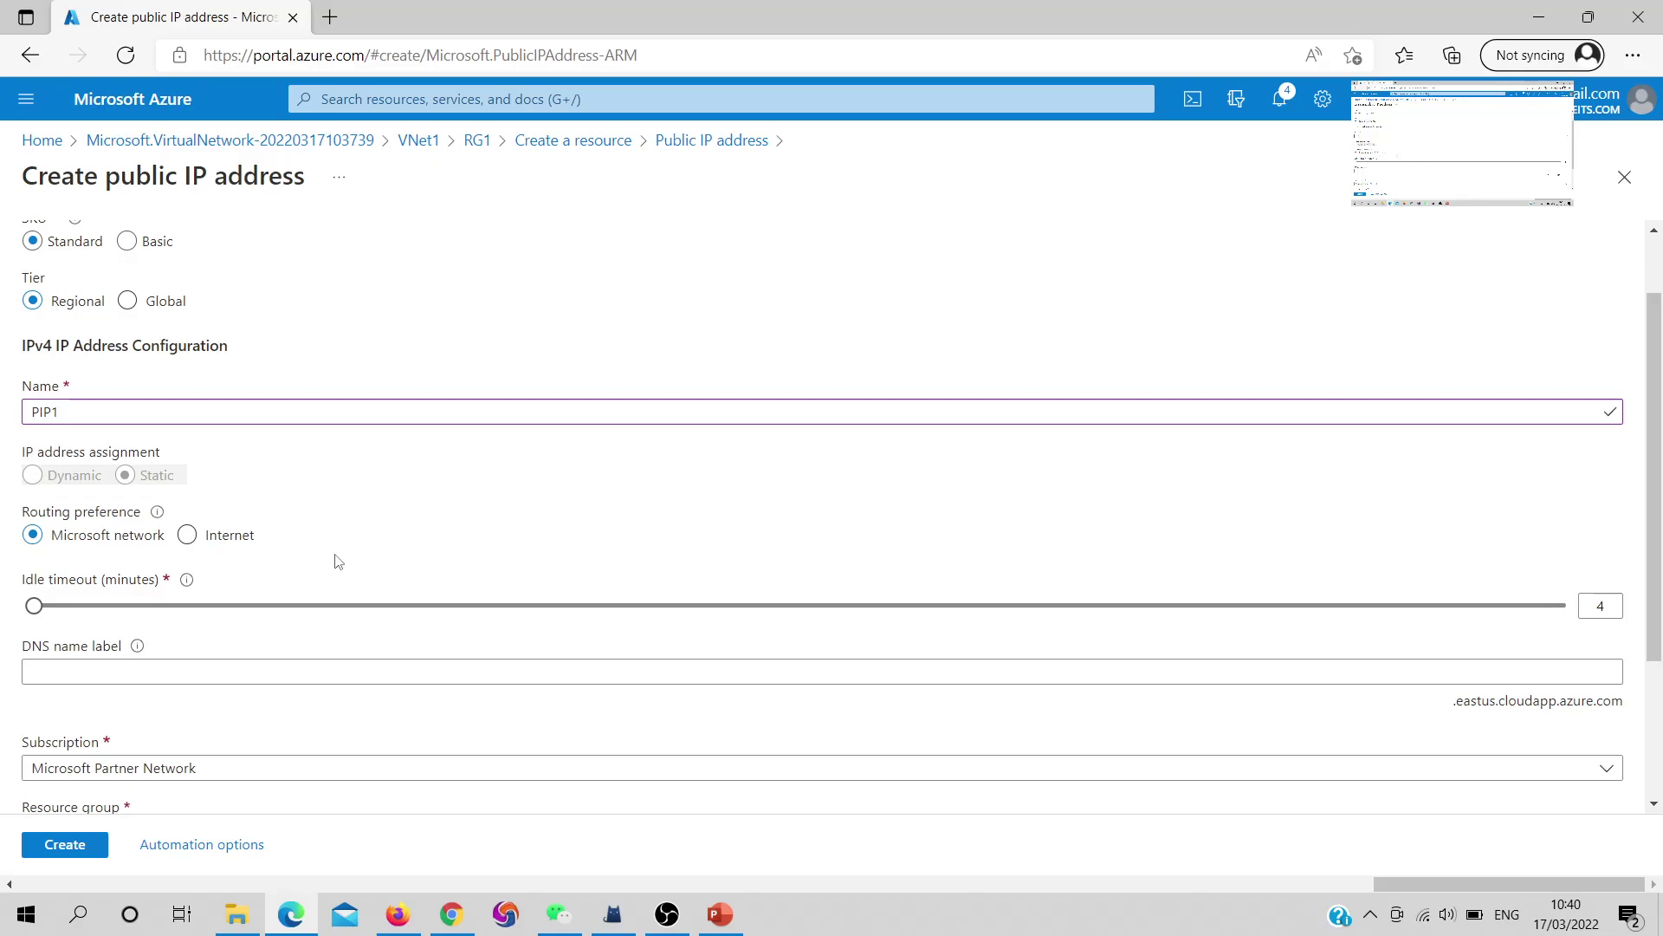
scroll(338, 562, "down", 3)
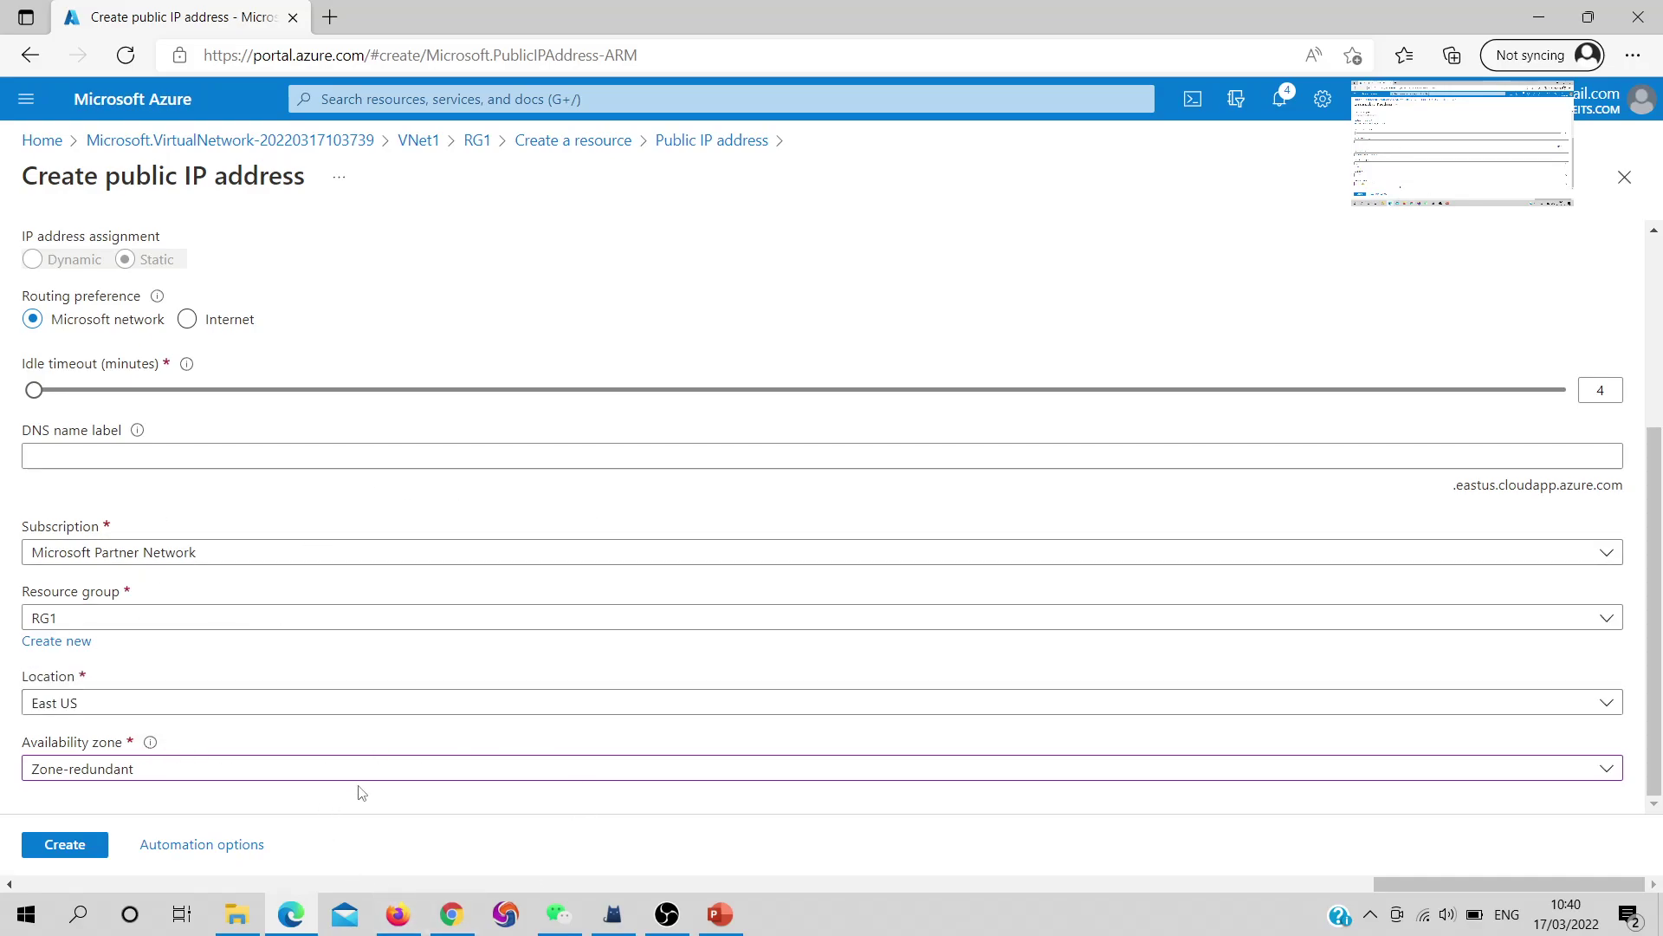
left_click(429, 776)
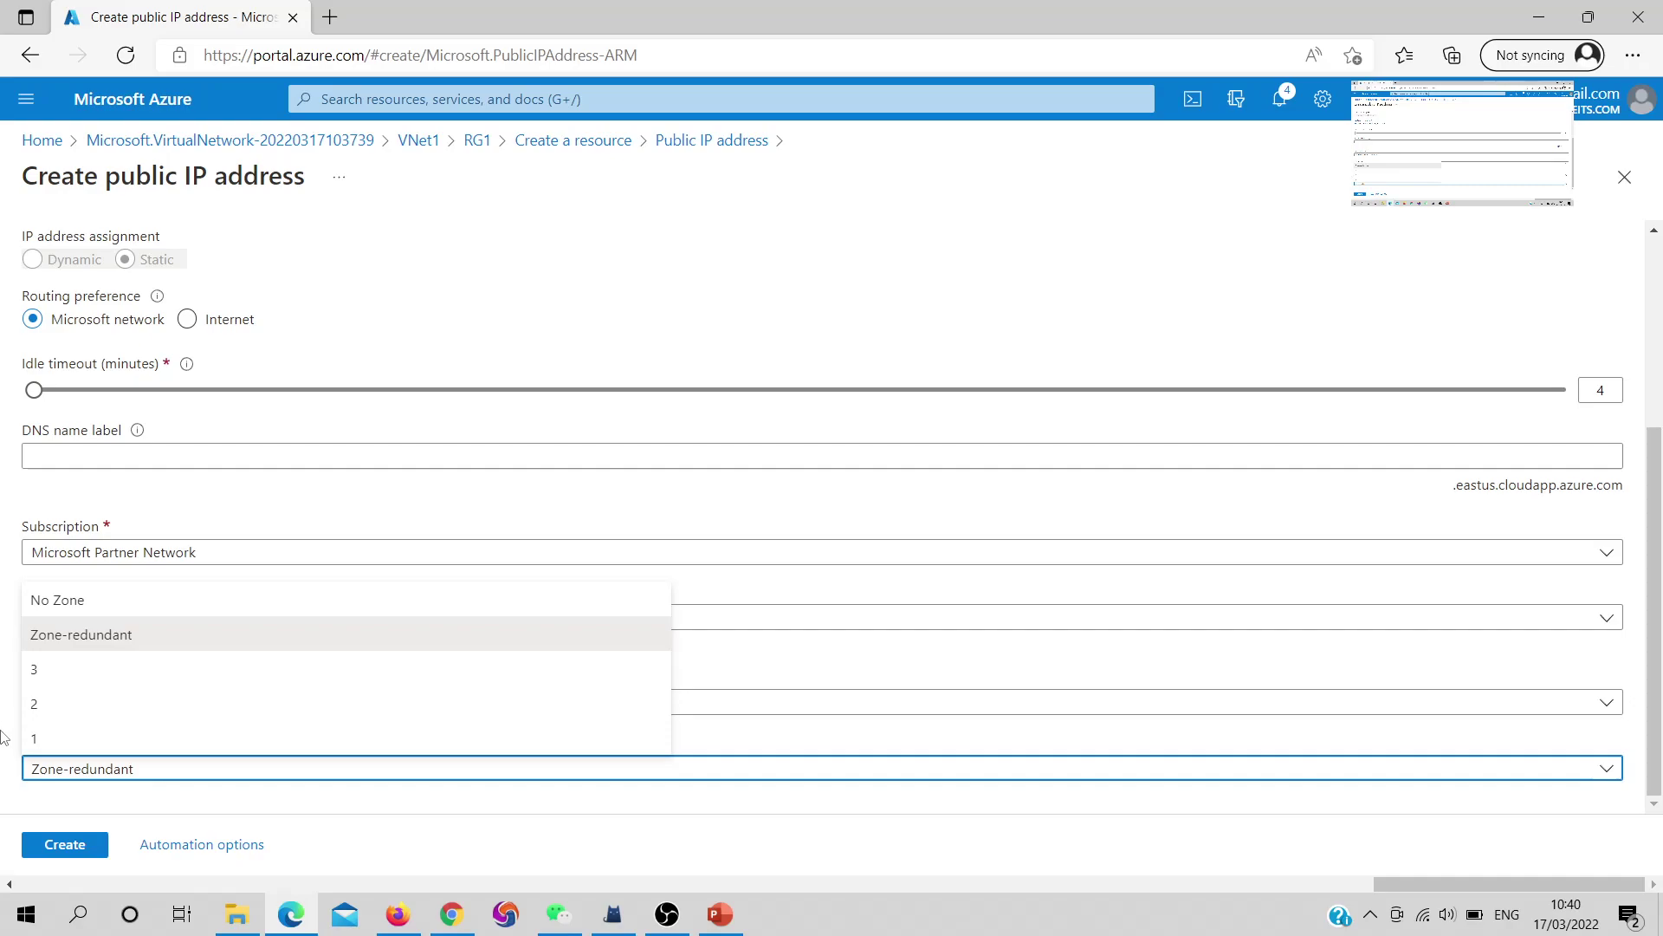
left_click(15, 755)
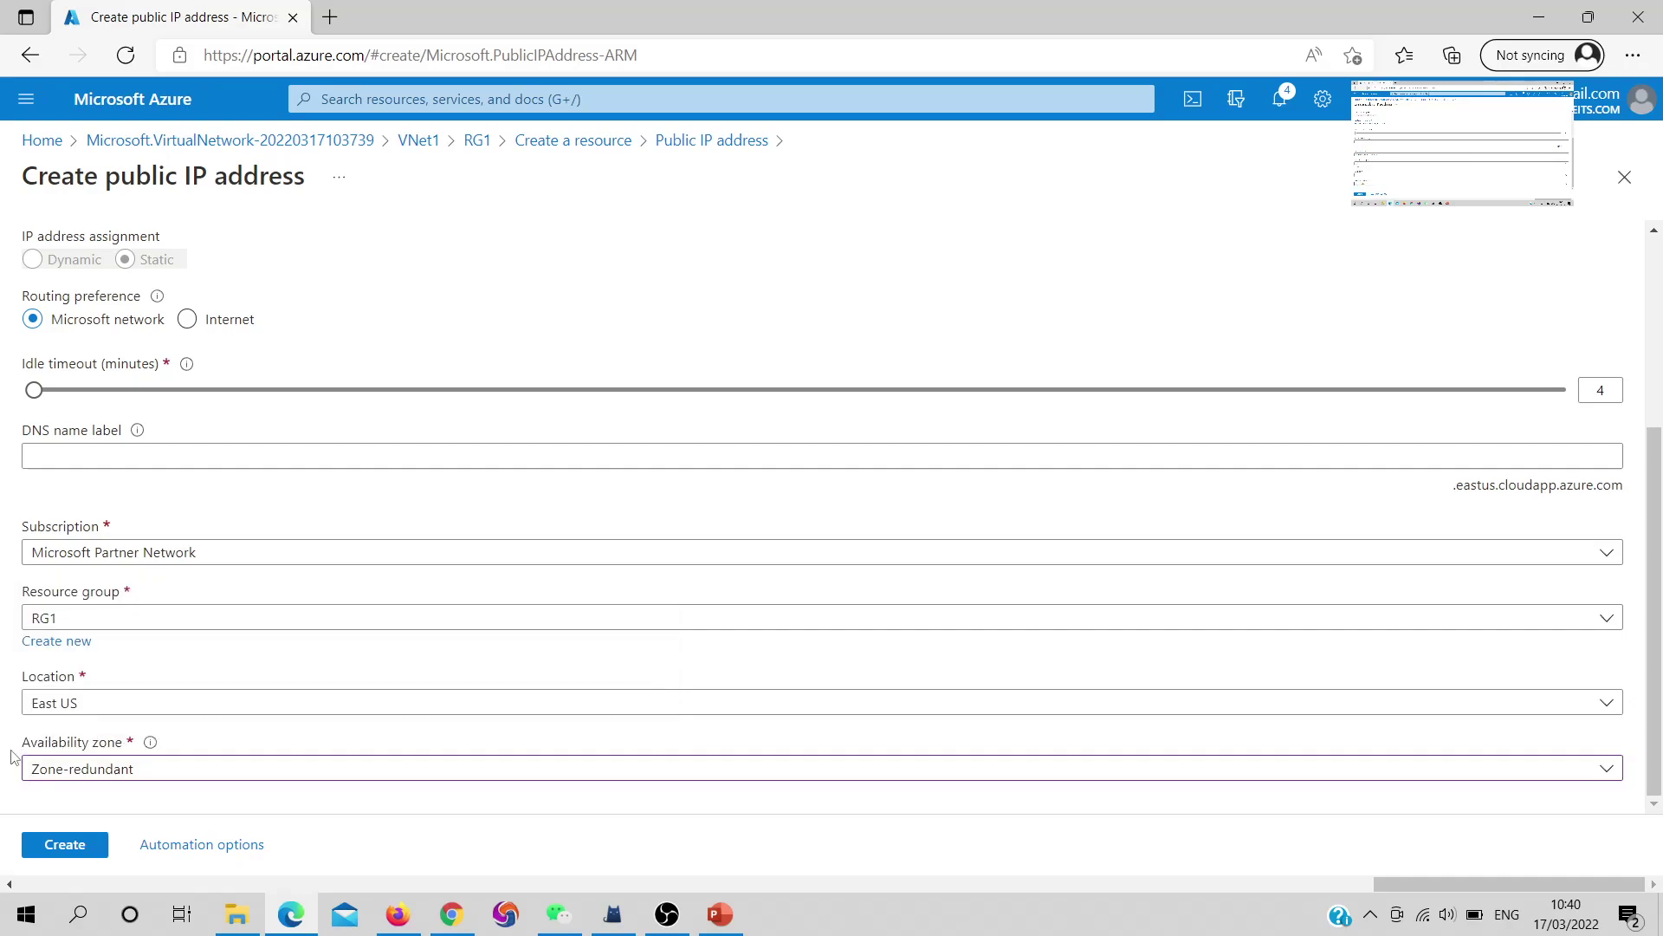
Deploy PIP1, confirm it is not yet associated, then go back to RG1 via Home
left_click(74, 851)
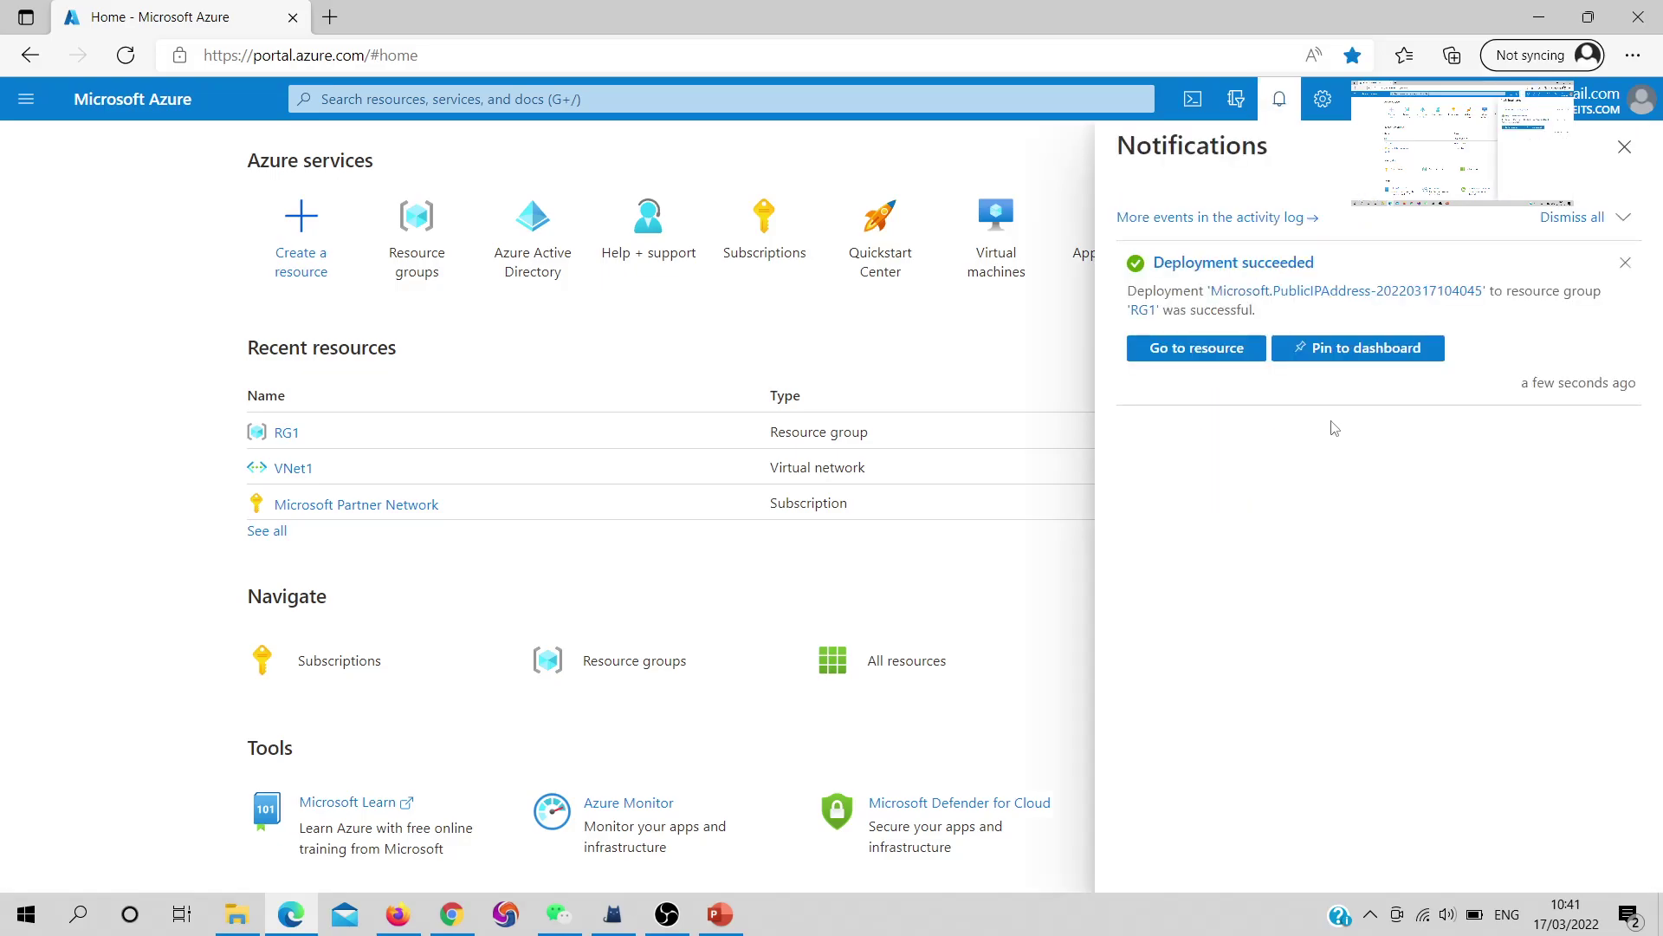
left_click(1196, 351)
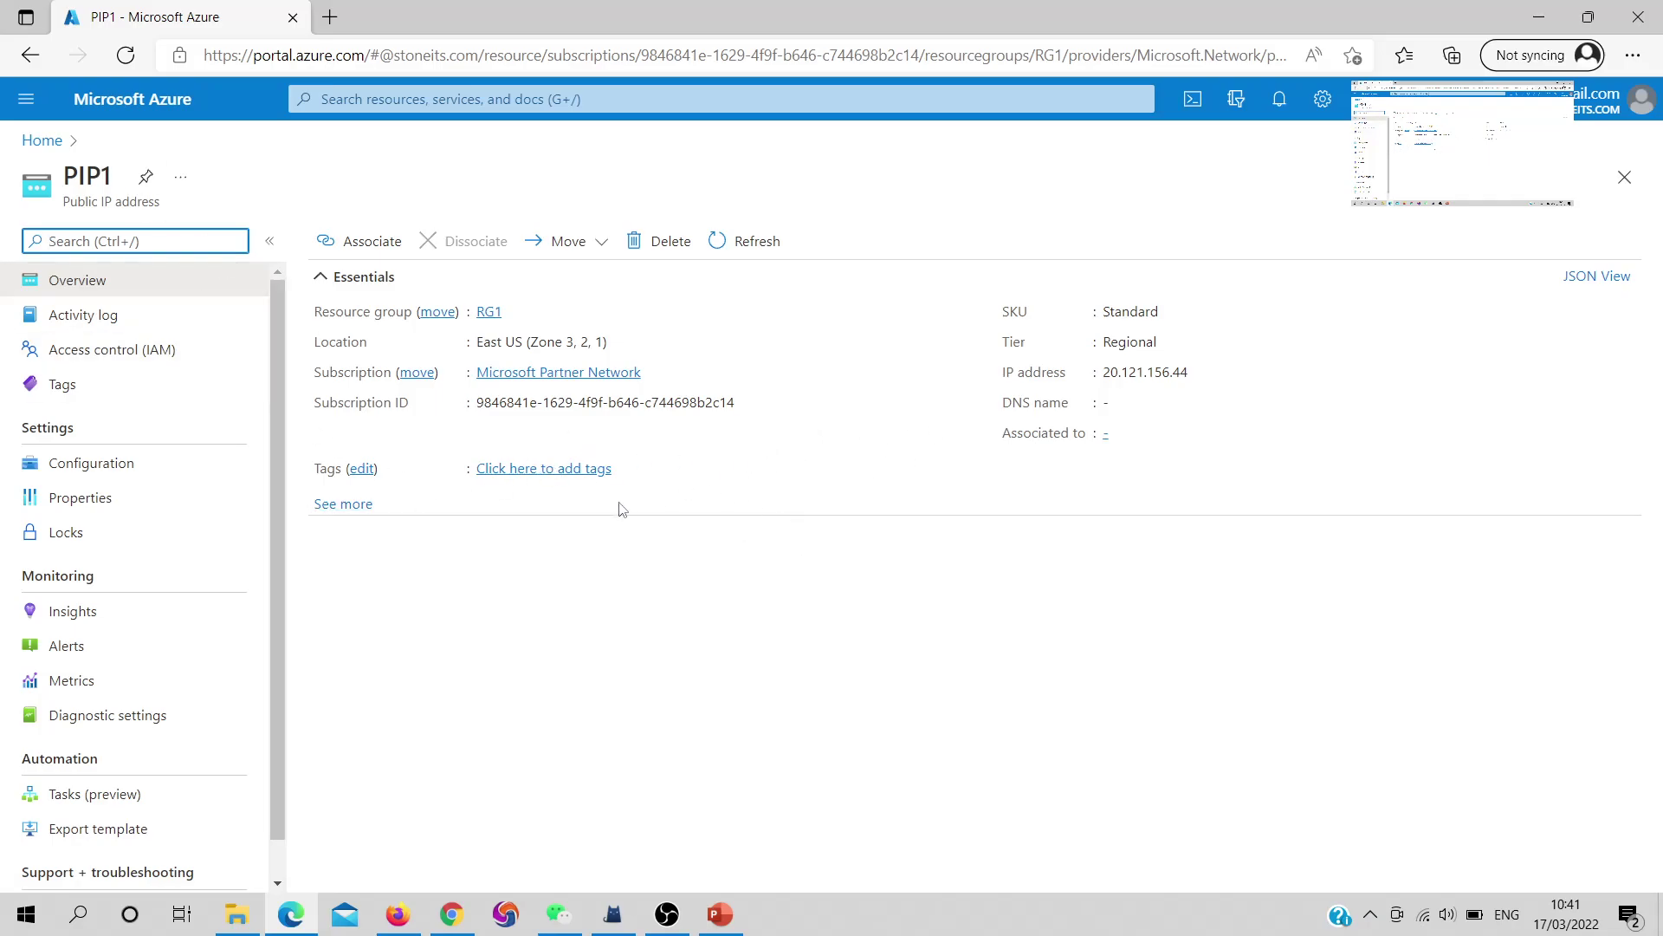
left_click_drag(1084, 434, 1003, 440)
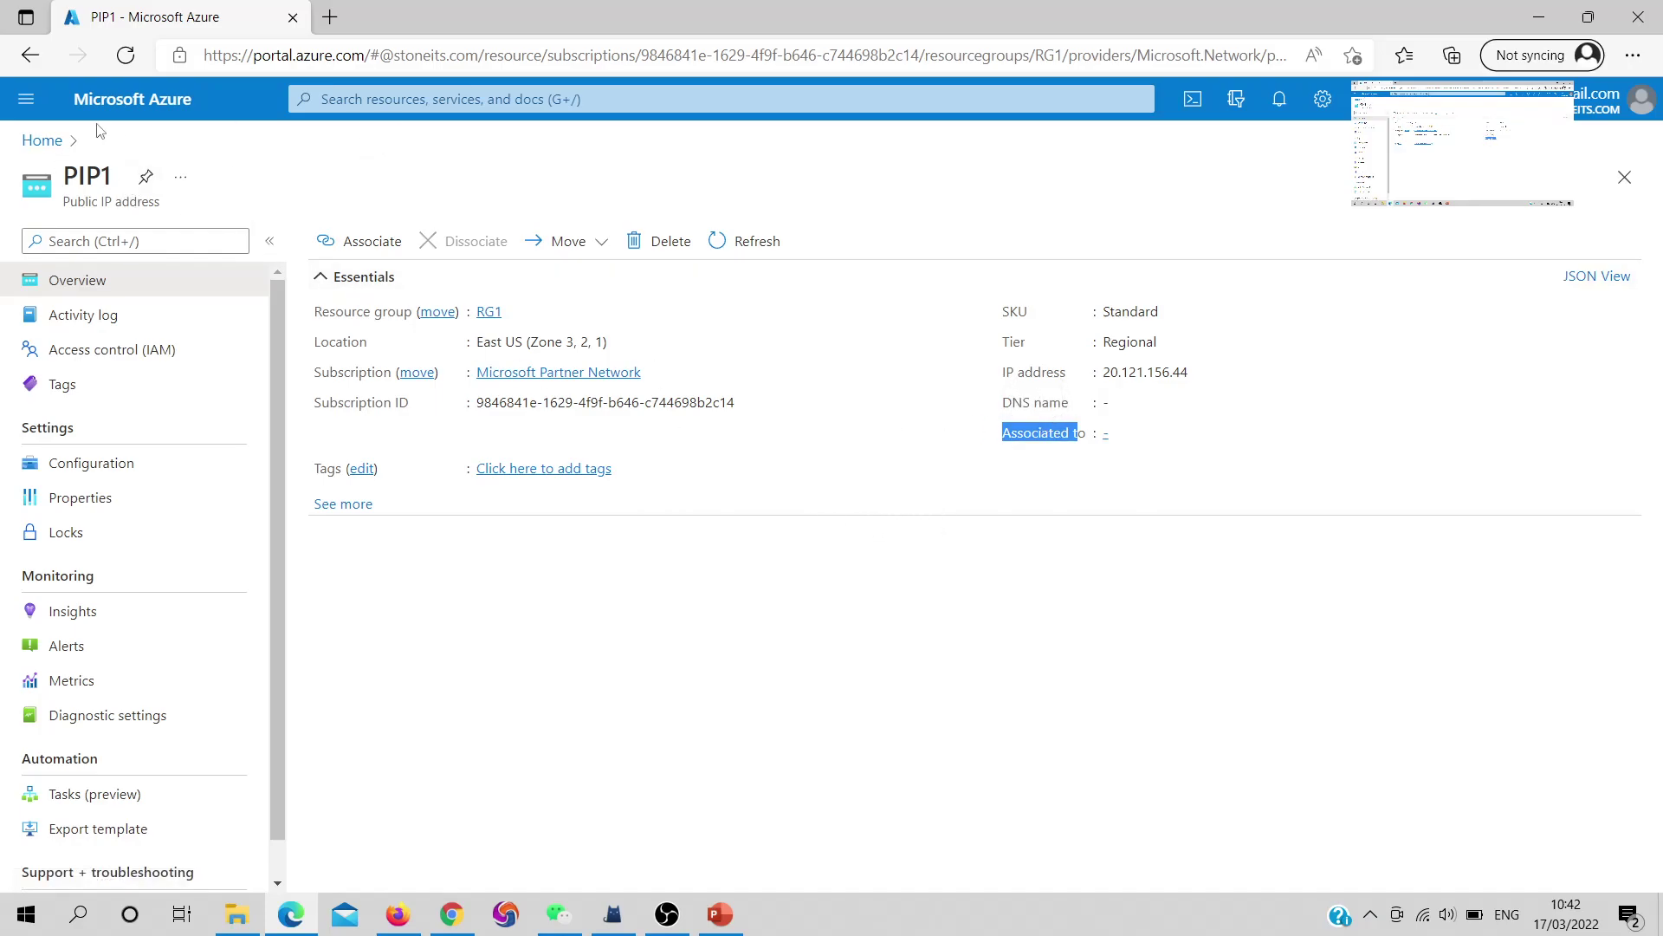
left_click(42, 140)
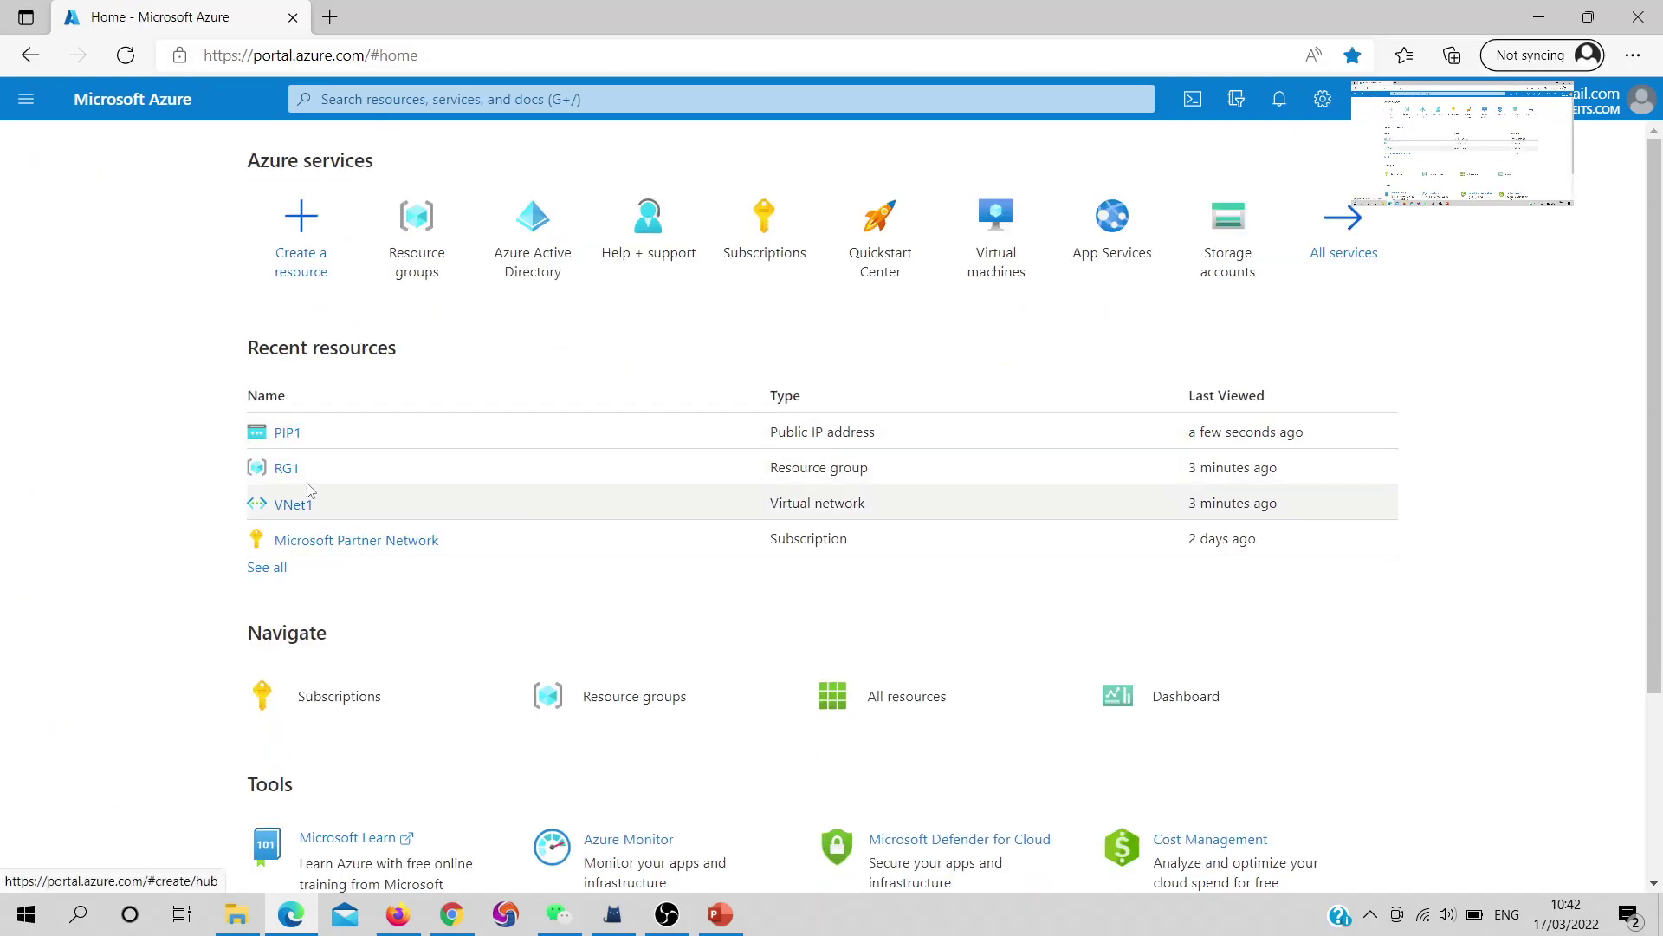
left_click(286, 469)
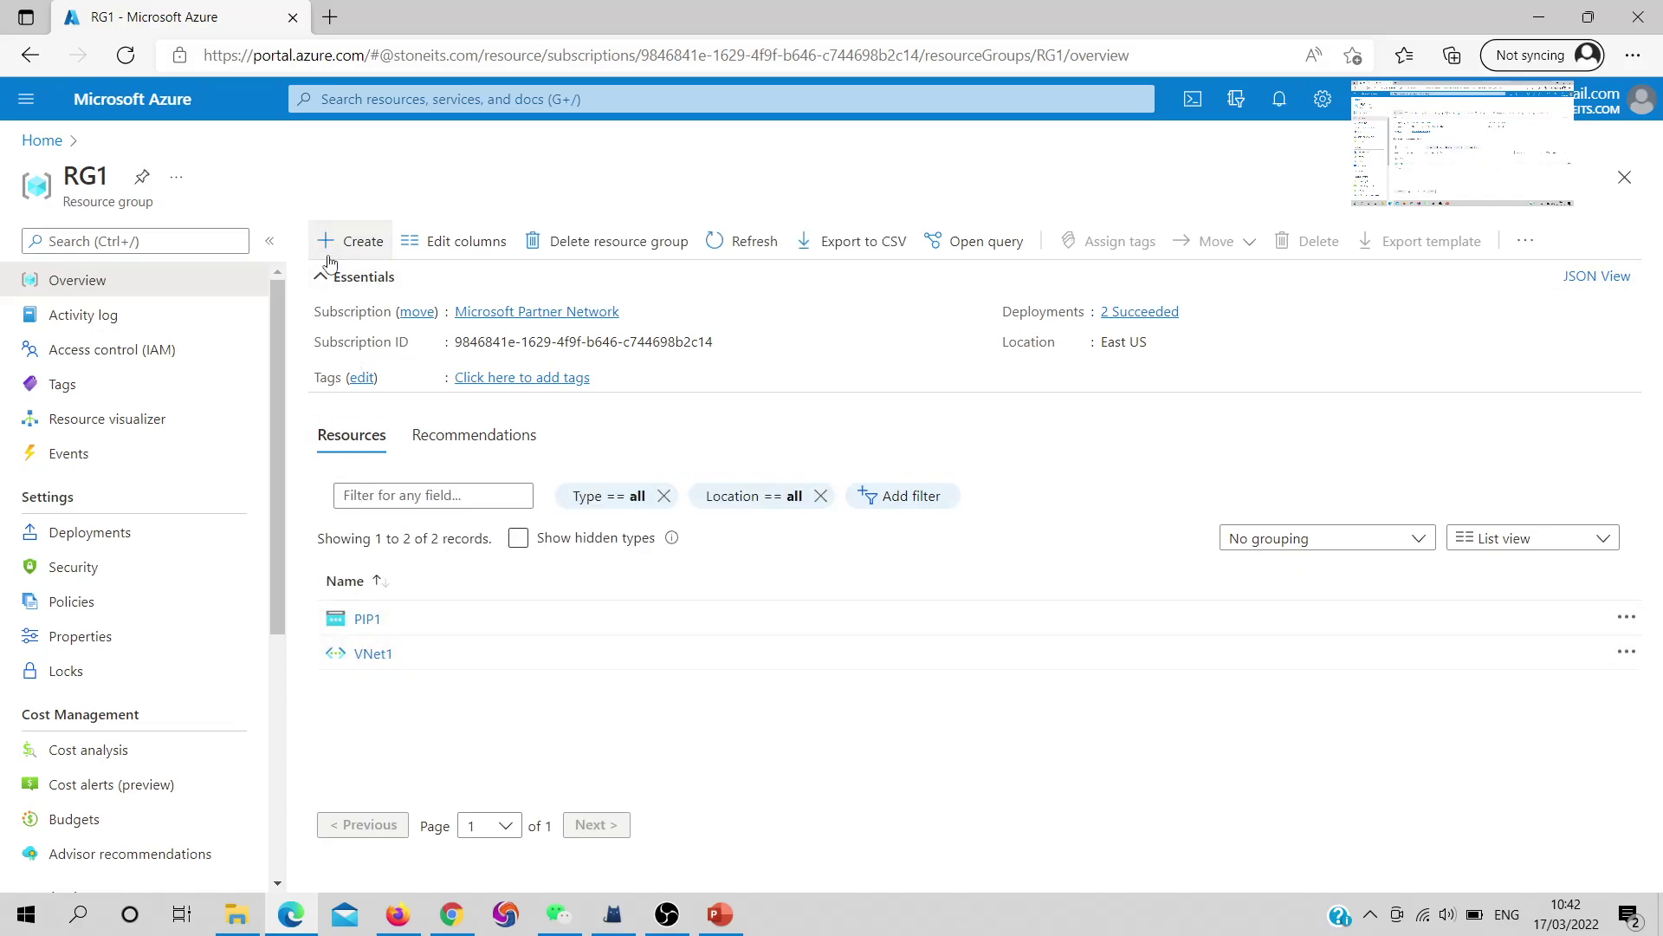
Start a new virtual machine named VM1 using the Windows 10 Pro, version 20H2 - Gen2 image
left_click(351, 241)
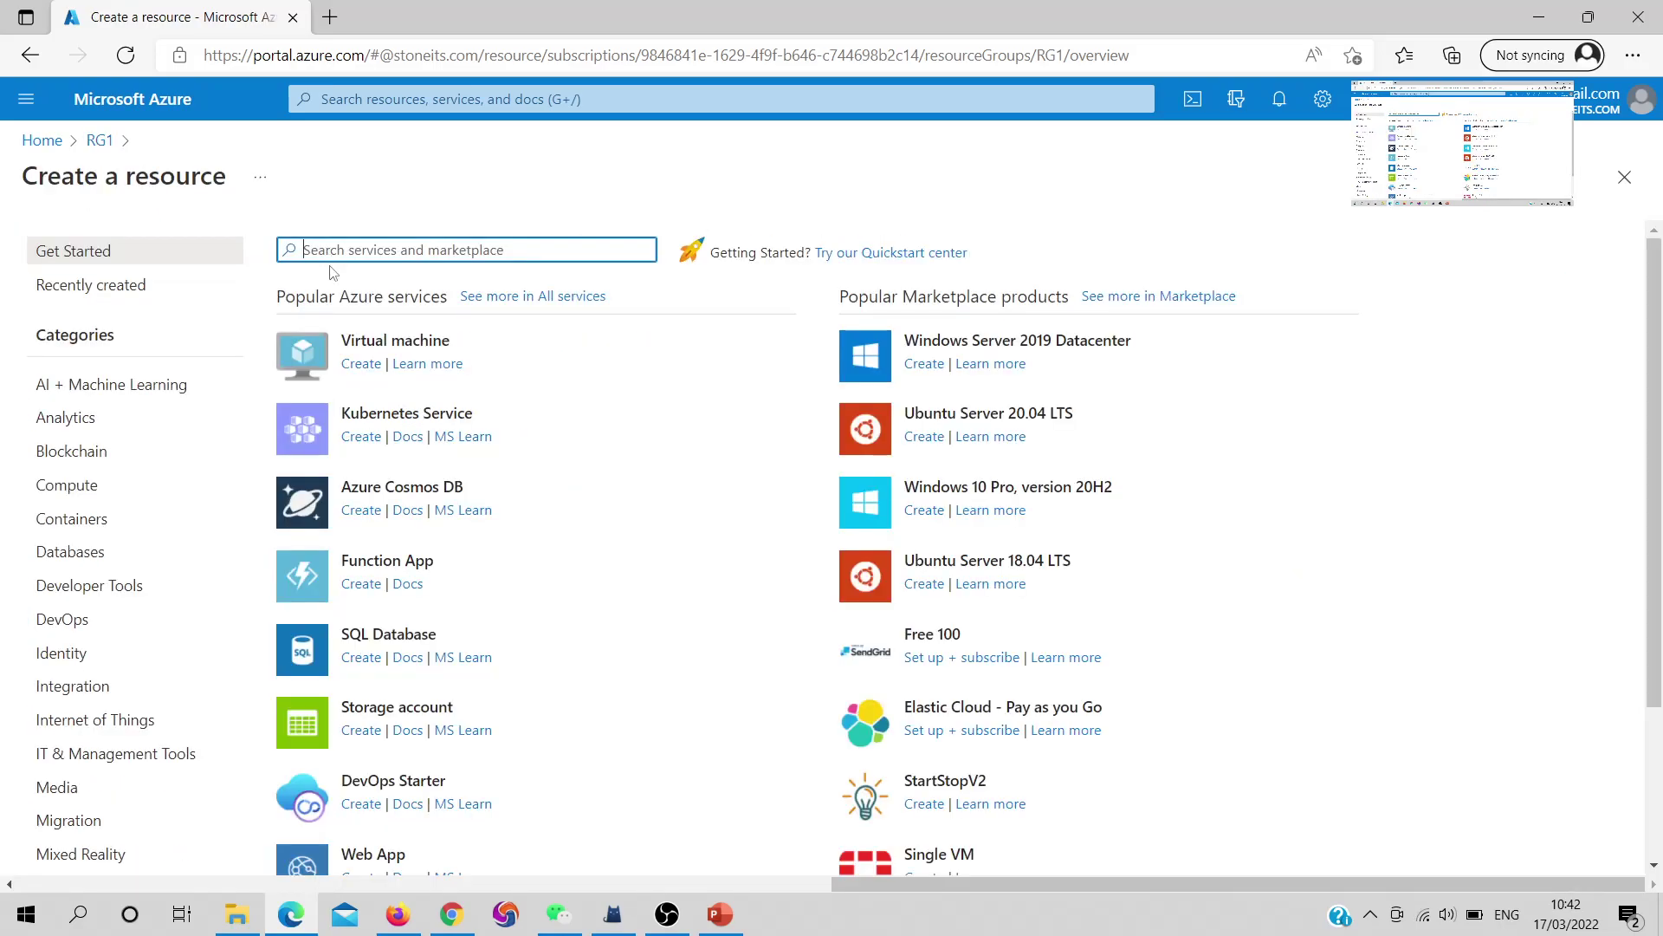
left_click(351, 365)
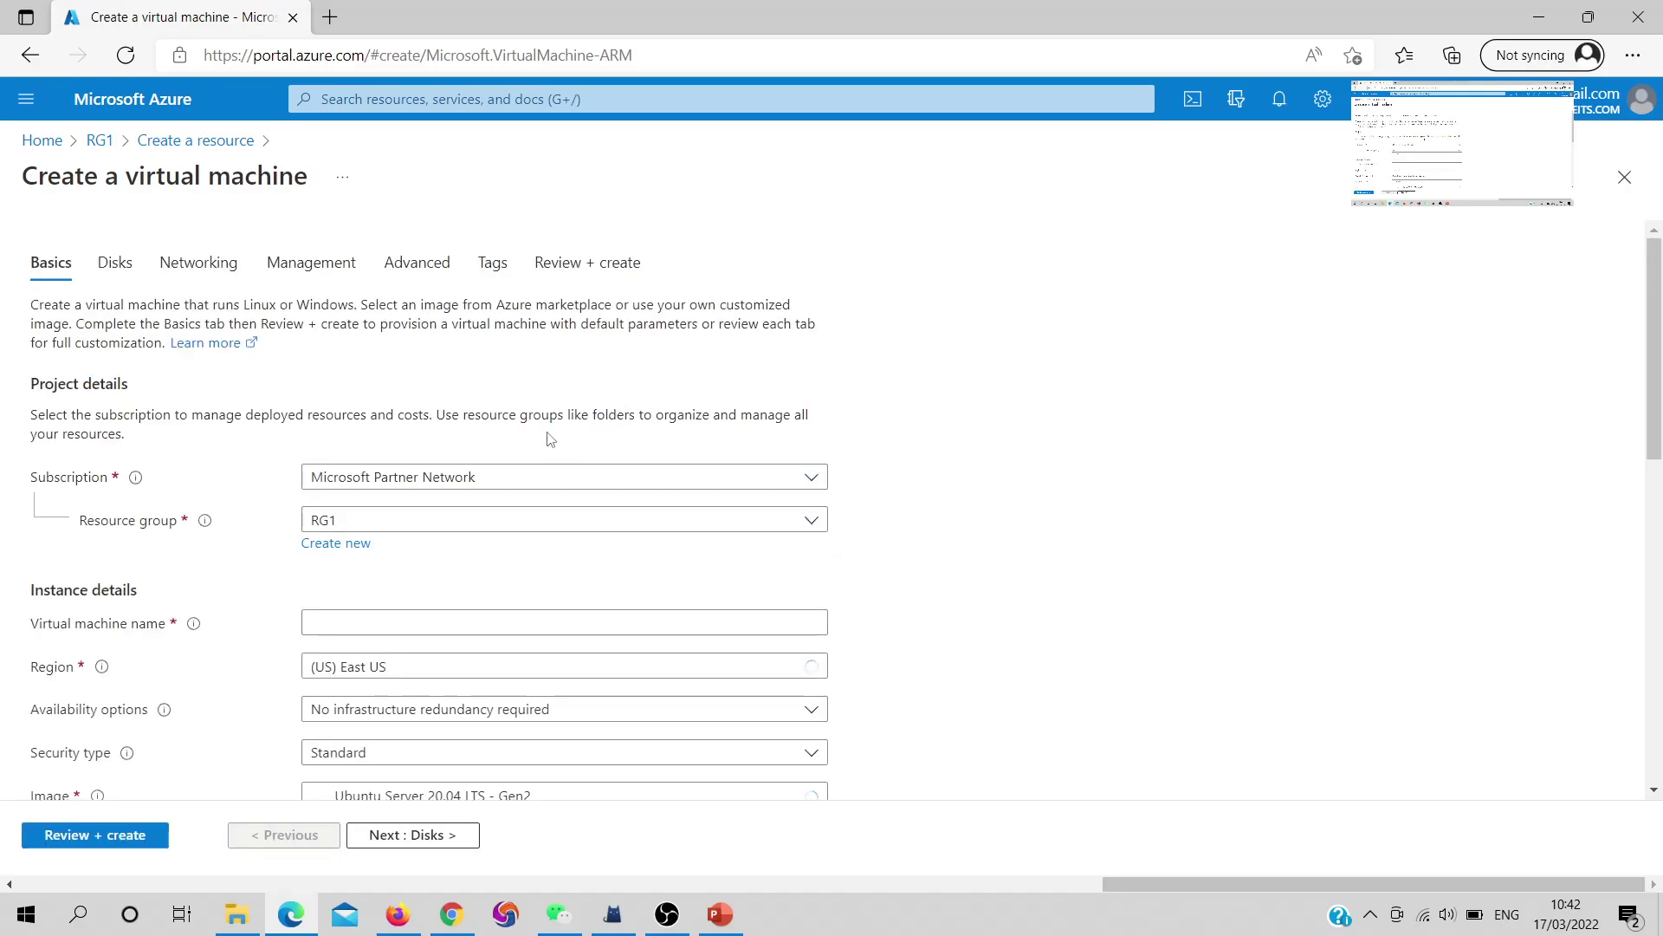
scroll(520, 429, "down", 3)
left_click(432, 371)
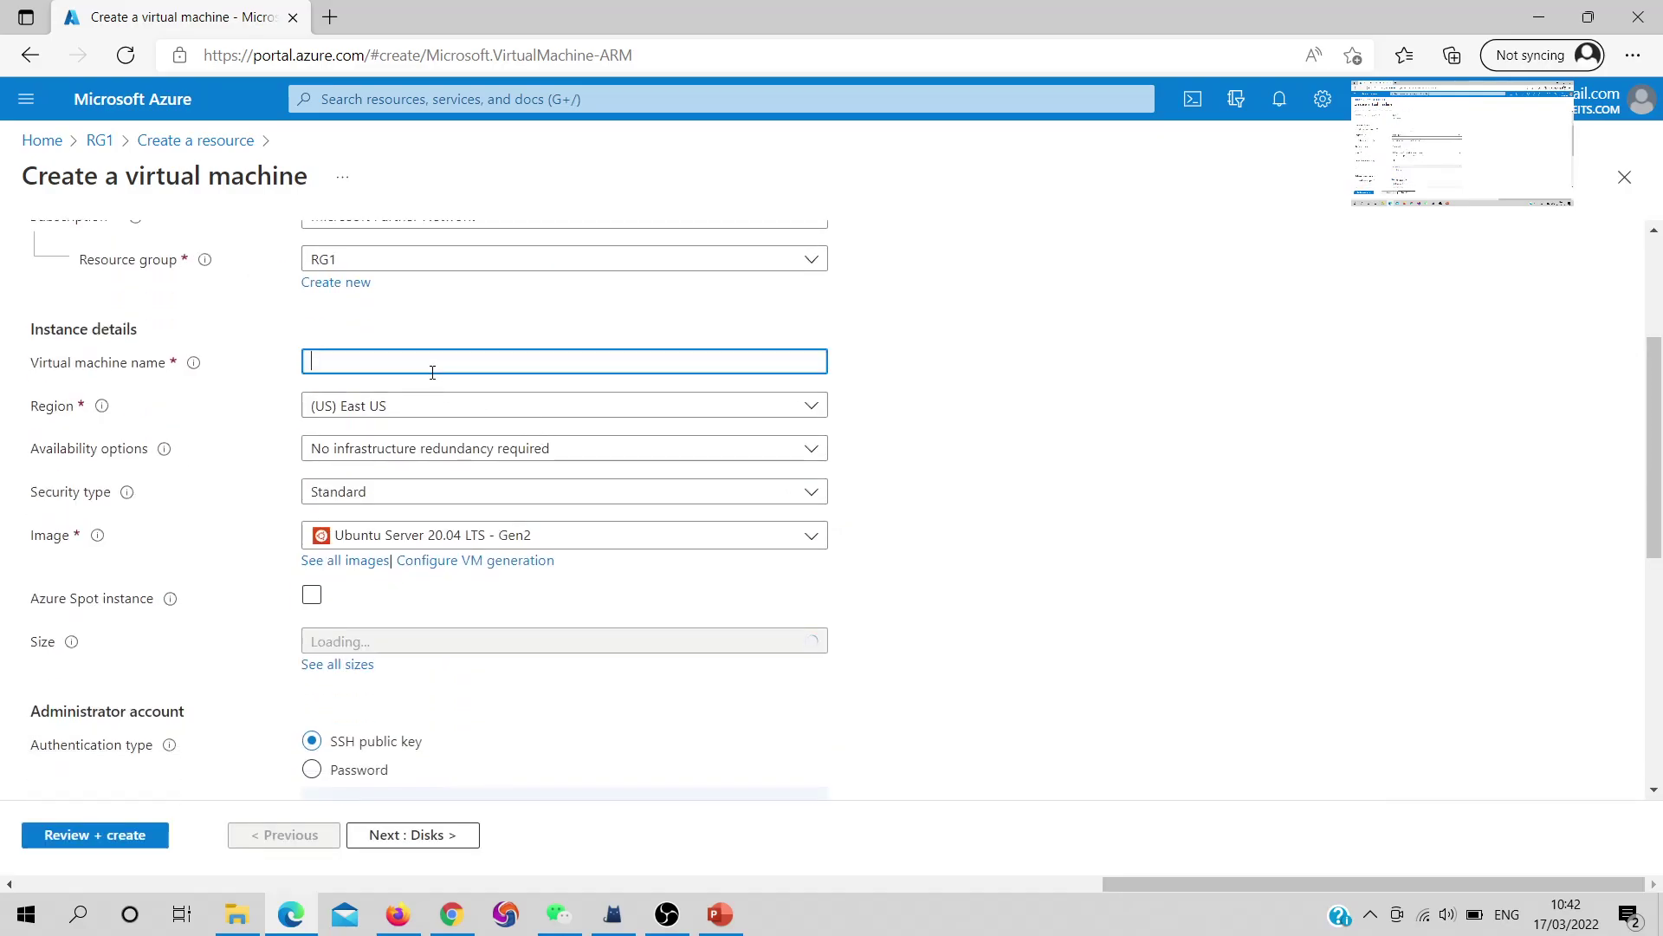
type("VM1")
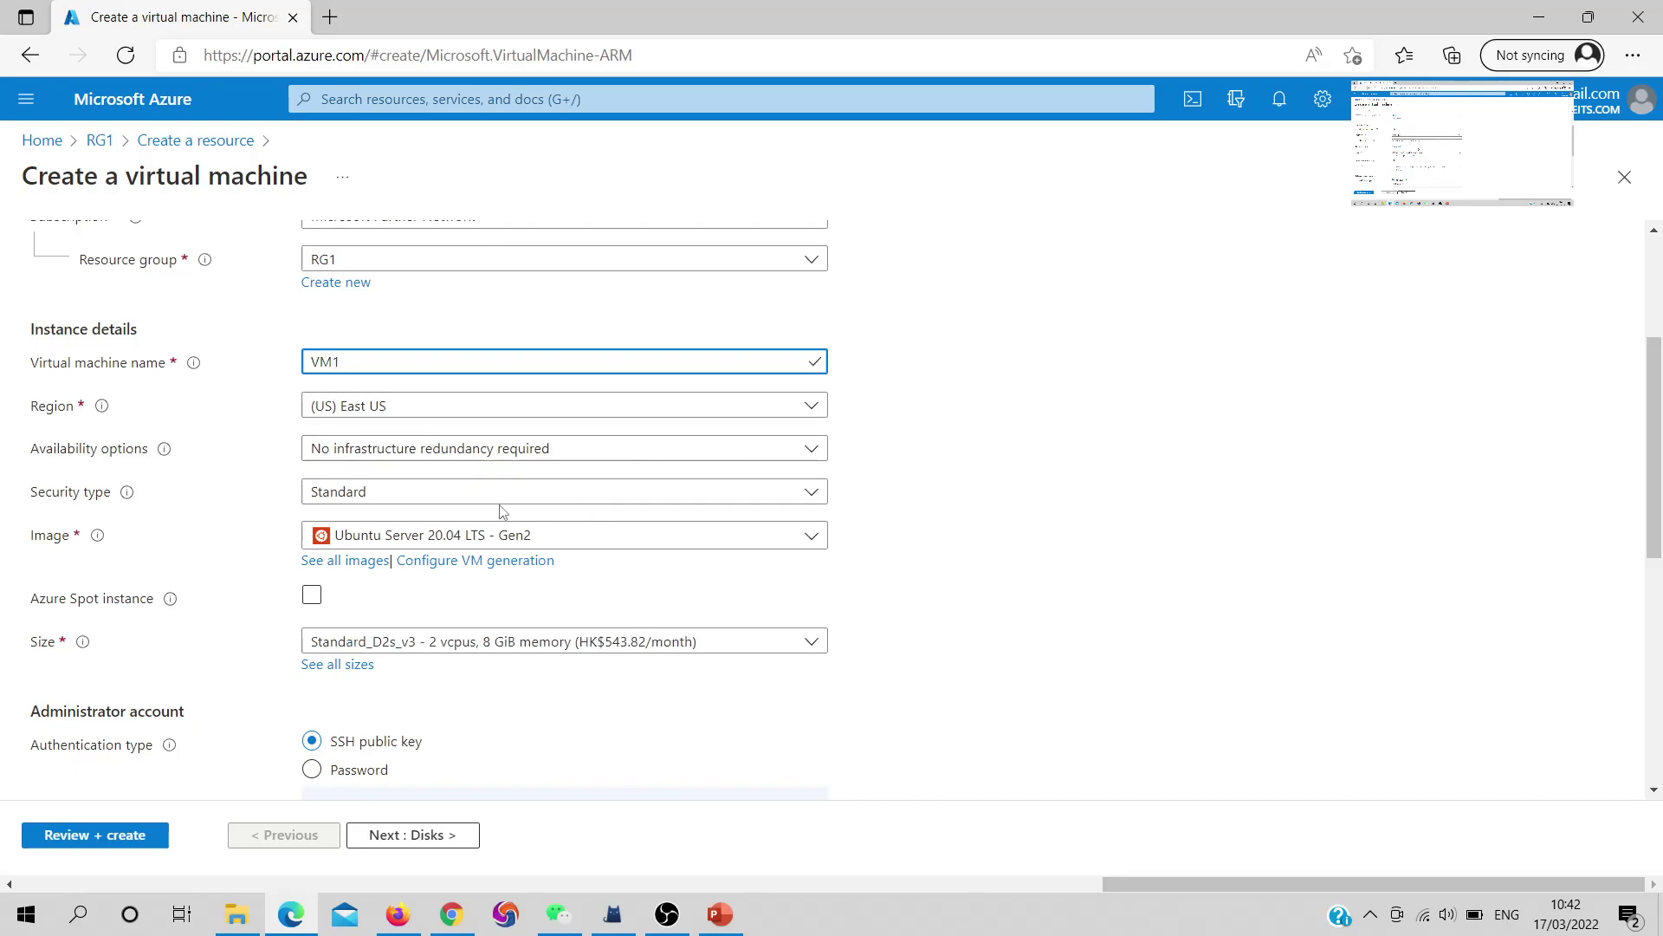
left_click(488, 531)
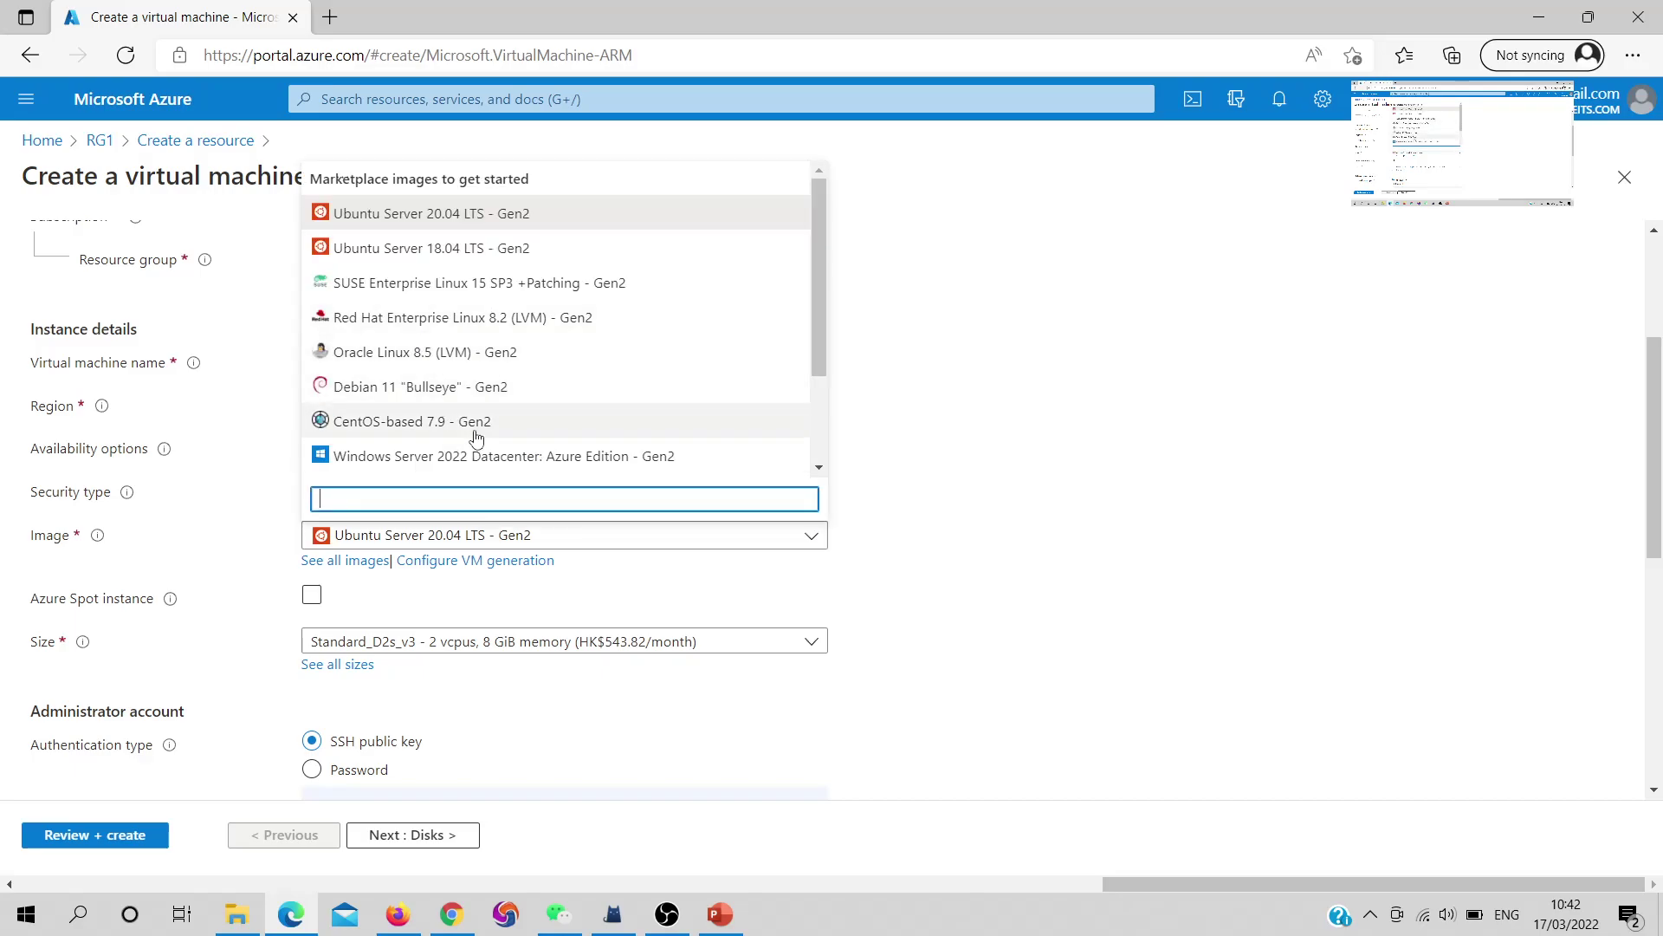
scroll(451, 468, "down", 2)
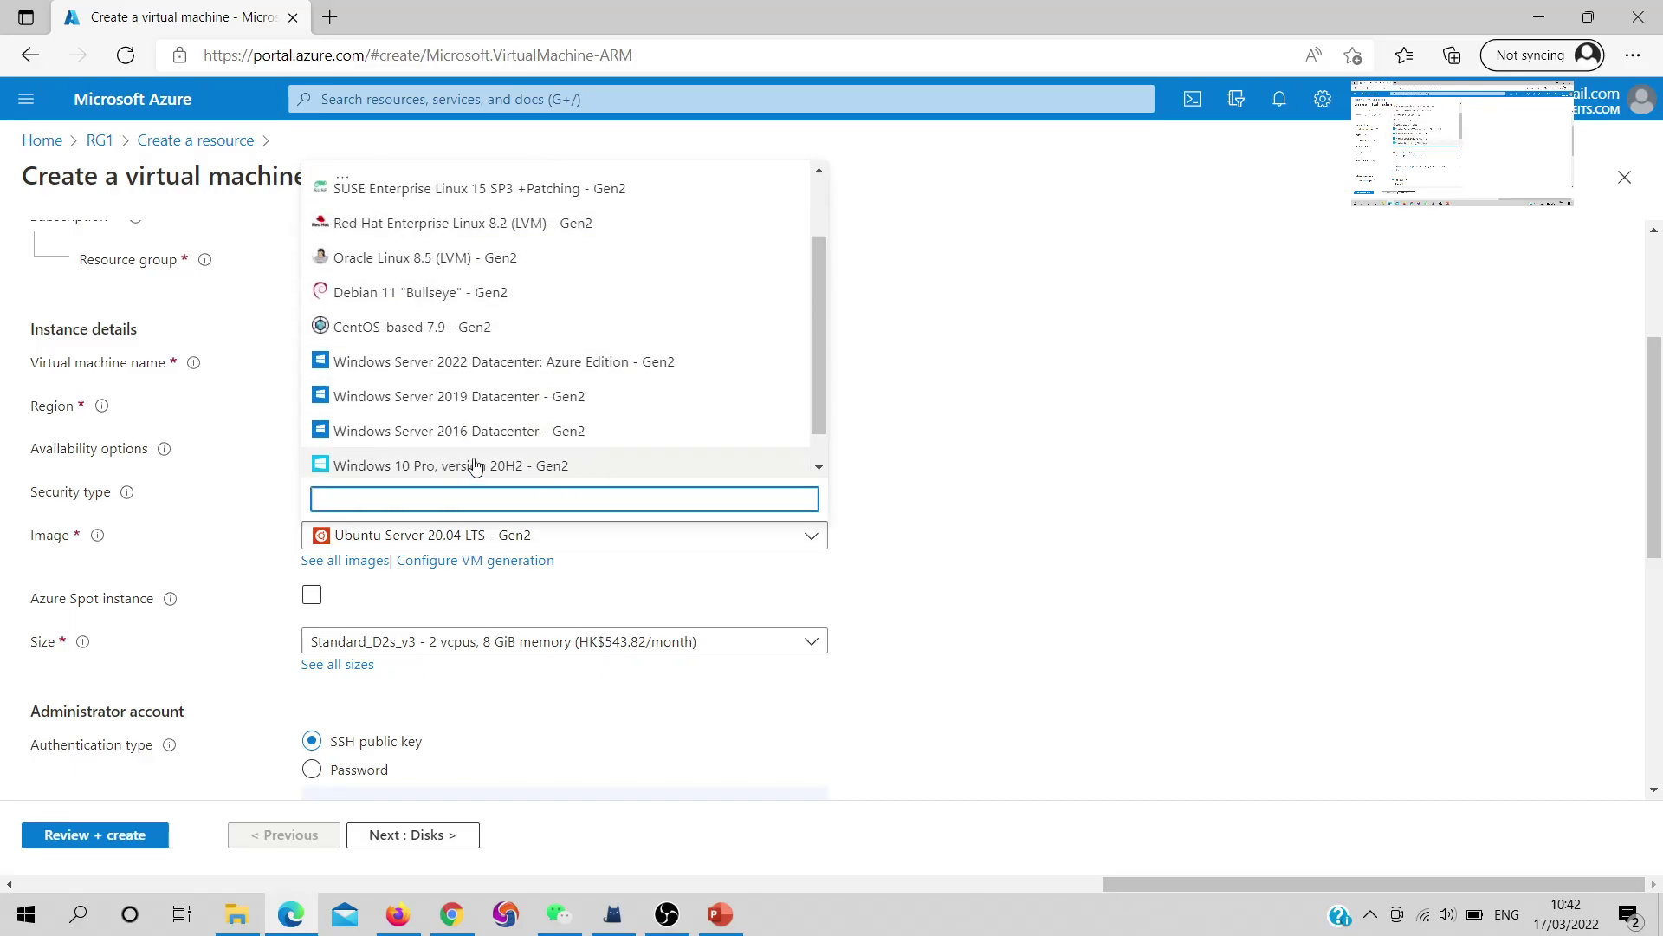
left_click(476, 467)
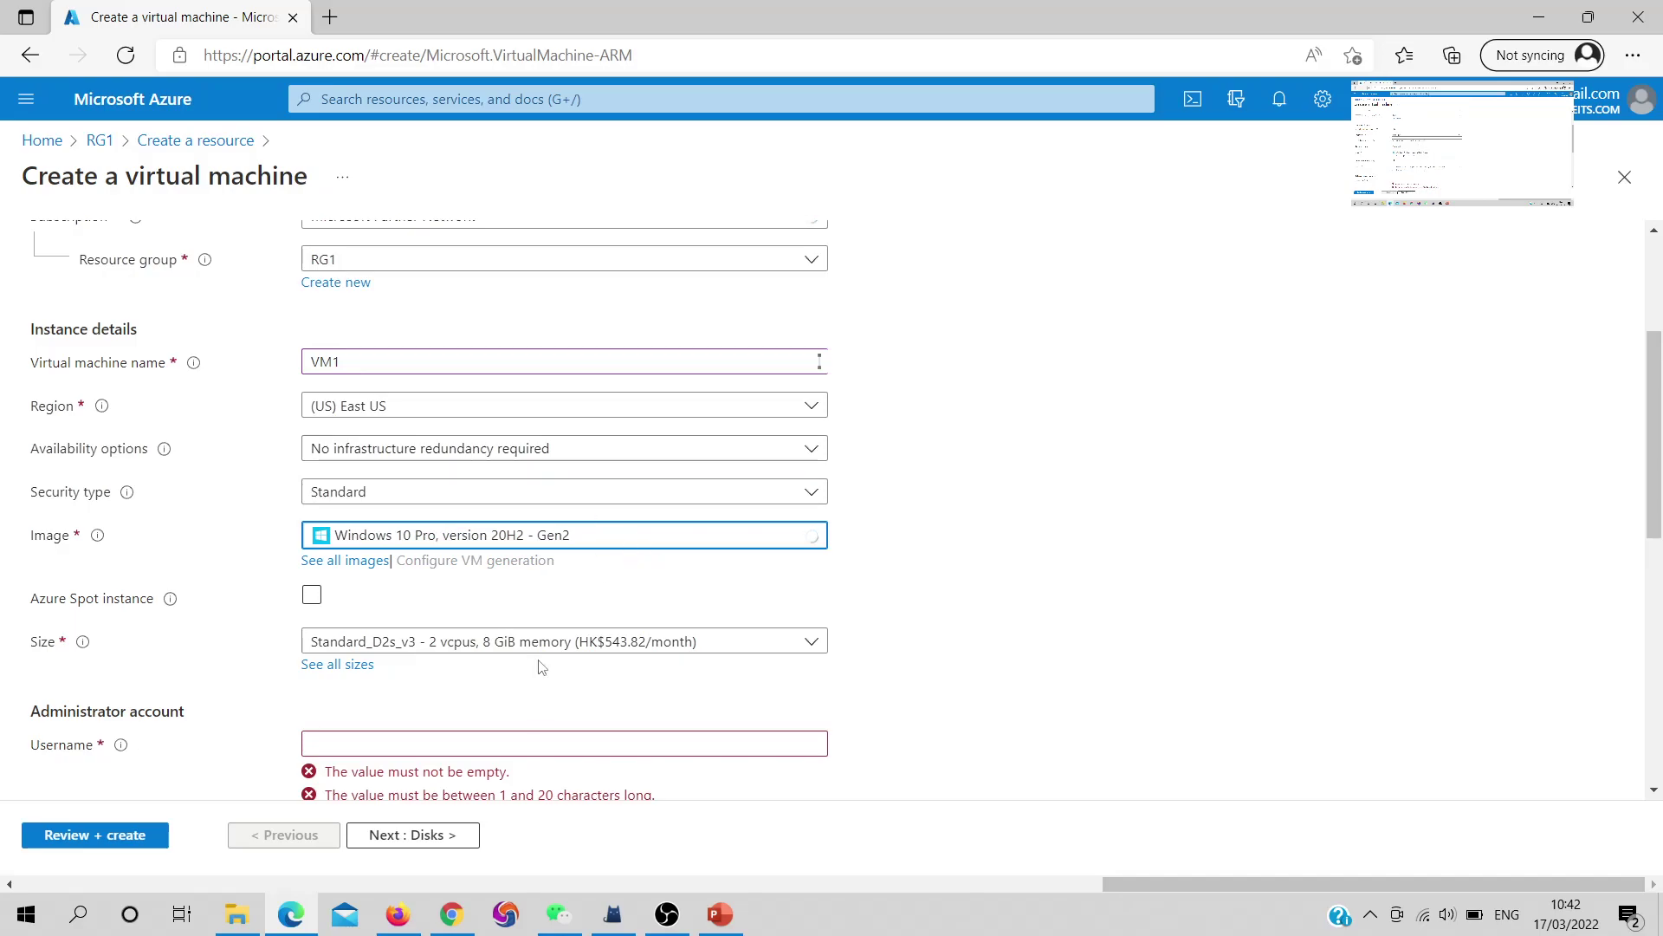
scroll(561, 660, "down", 1)
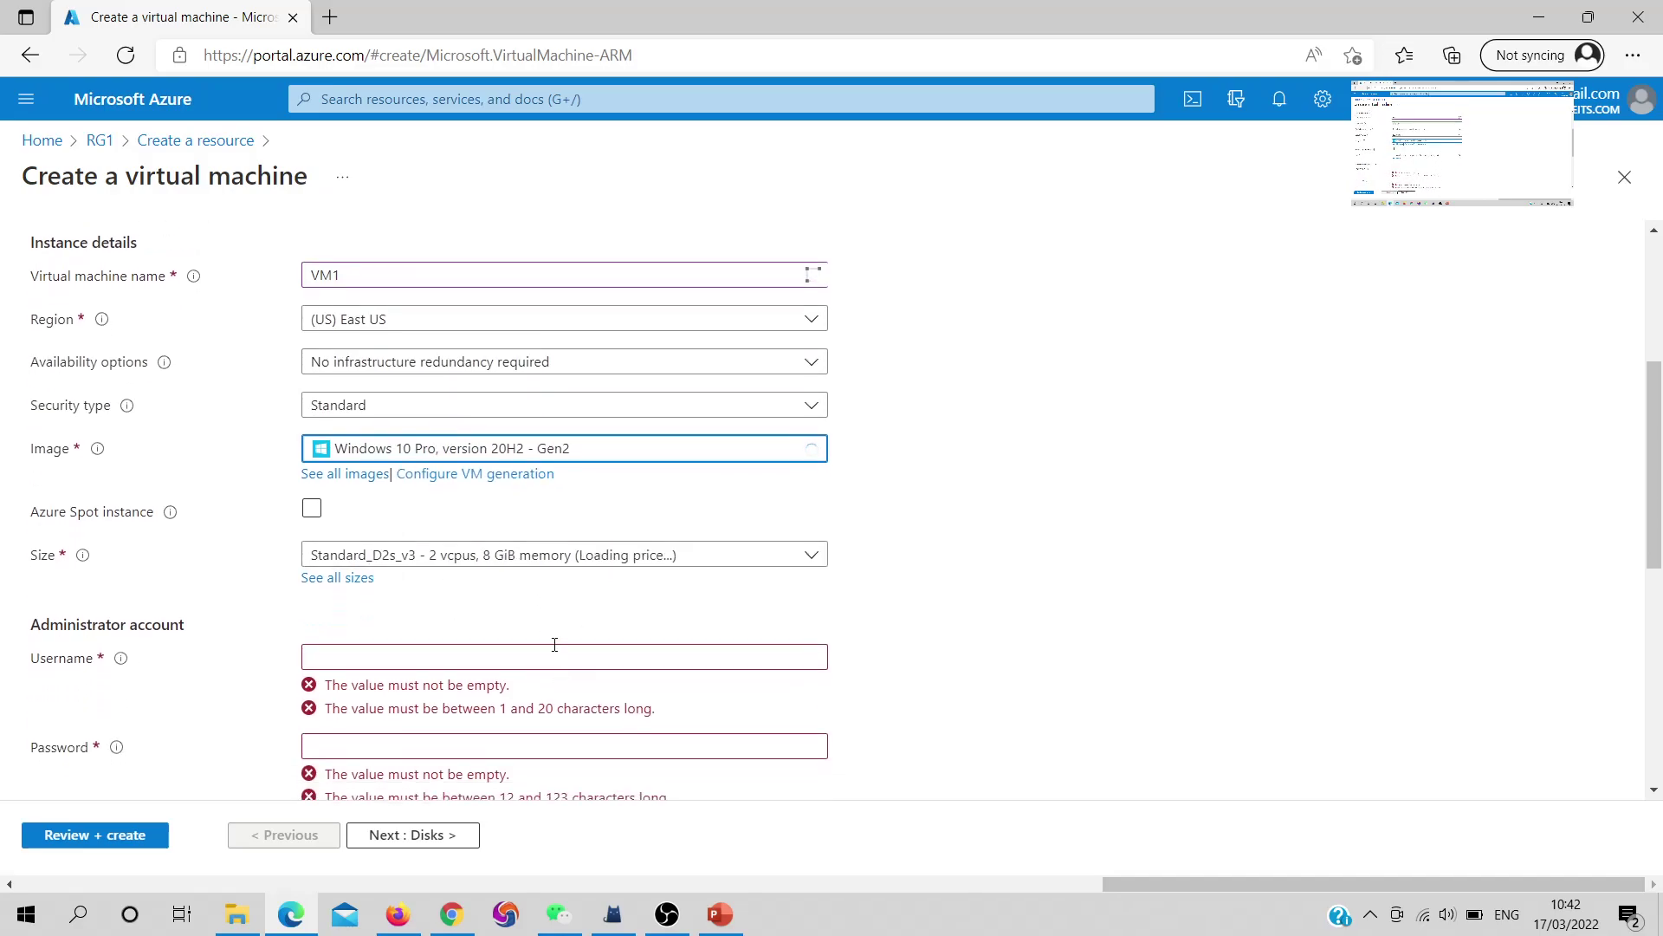
left_click(728, 561)
left_click(960, 559)
scroll(806, 589, "down", 2)
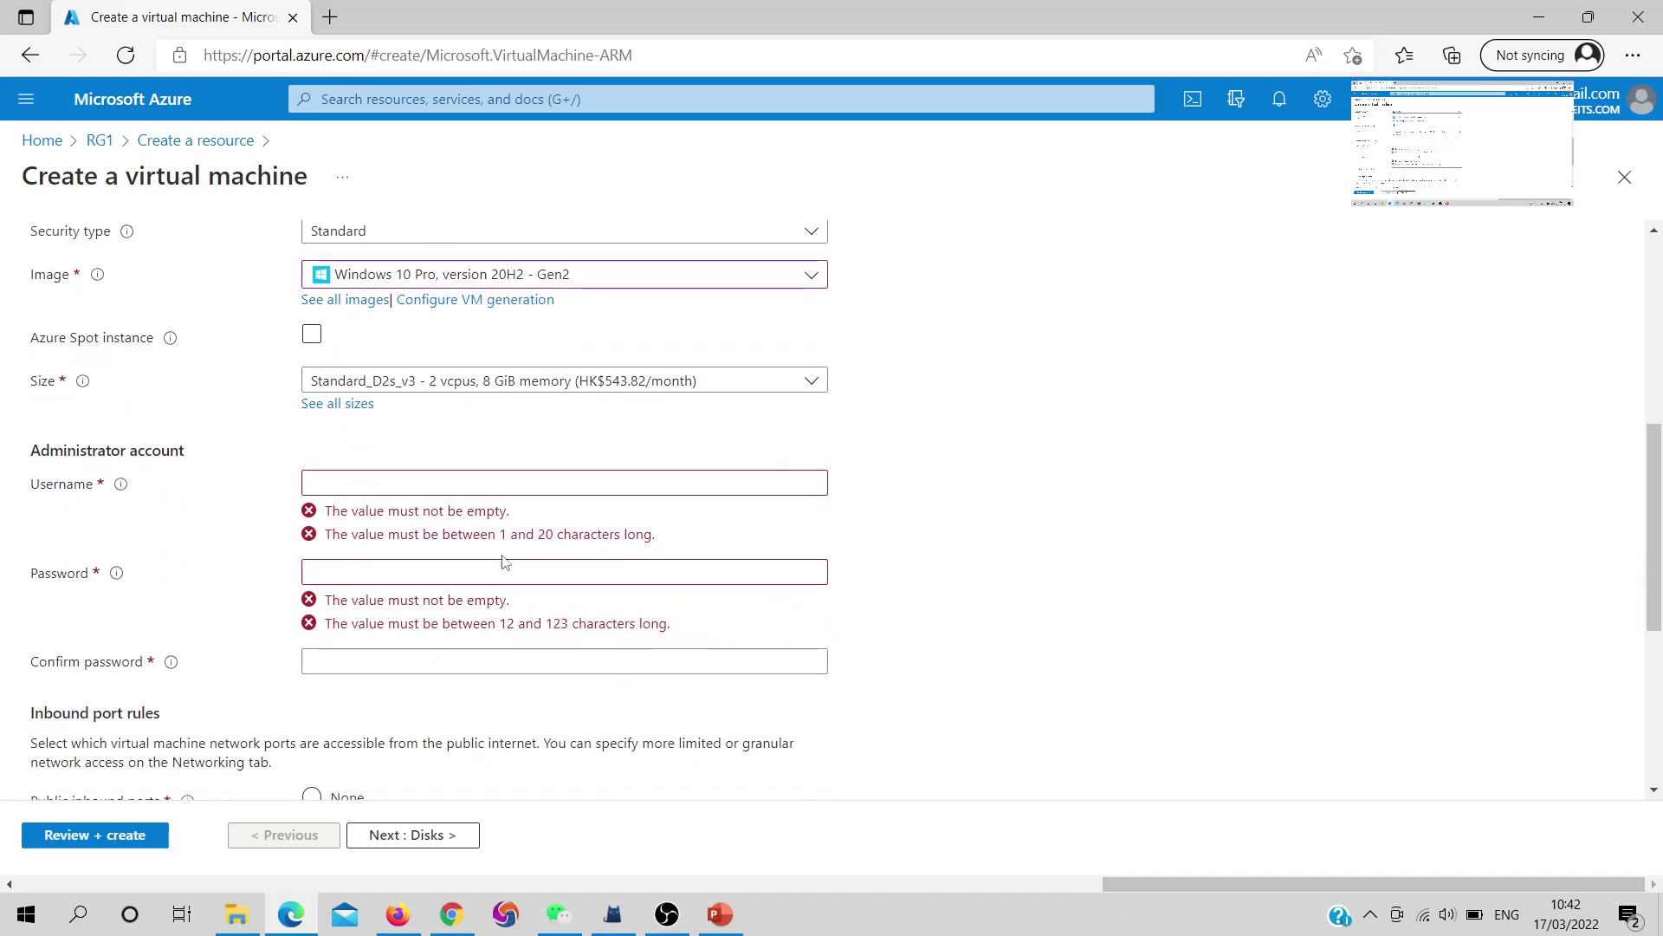
Enter the administrator username and password for VM1
left_click(424, 485)
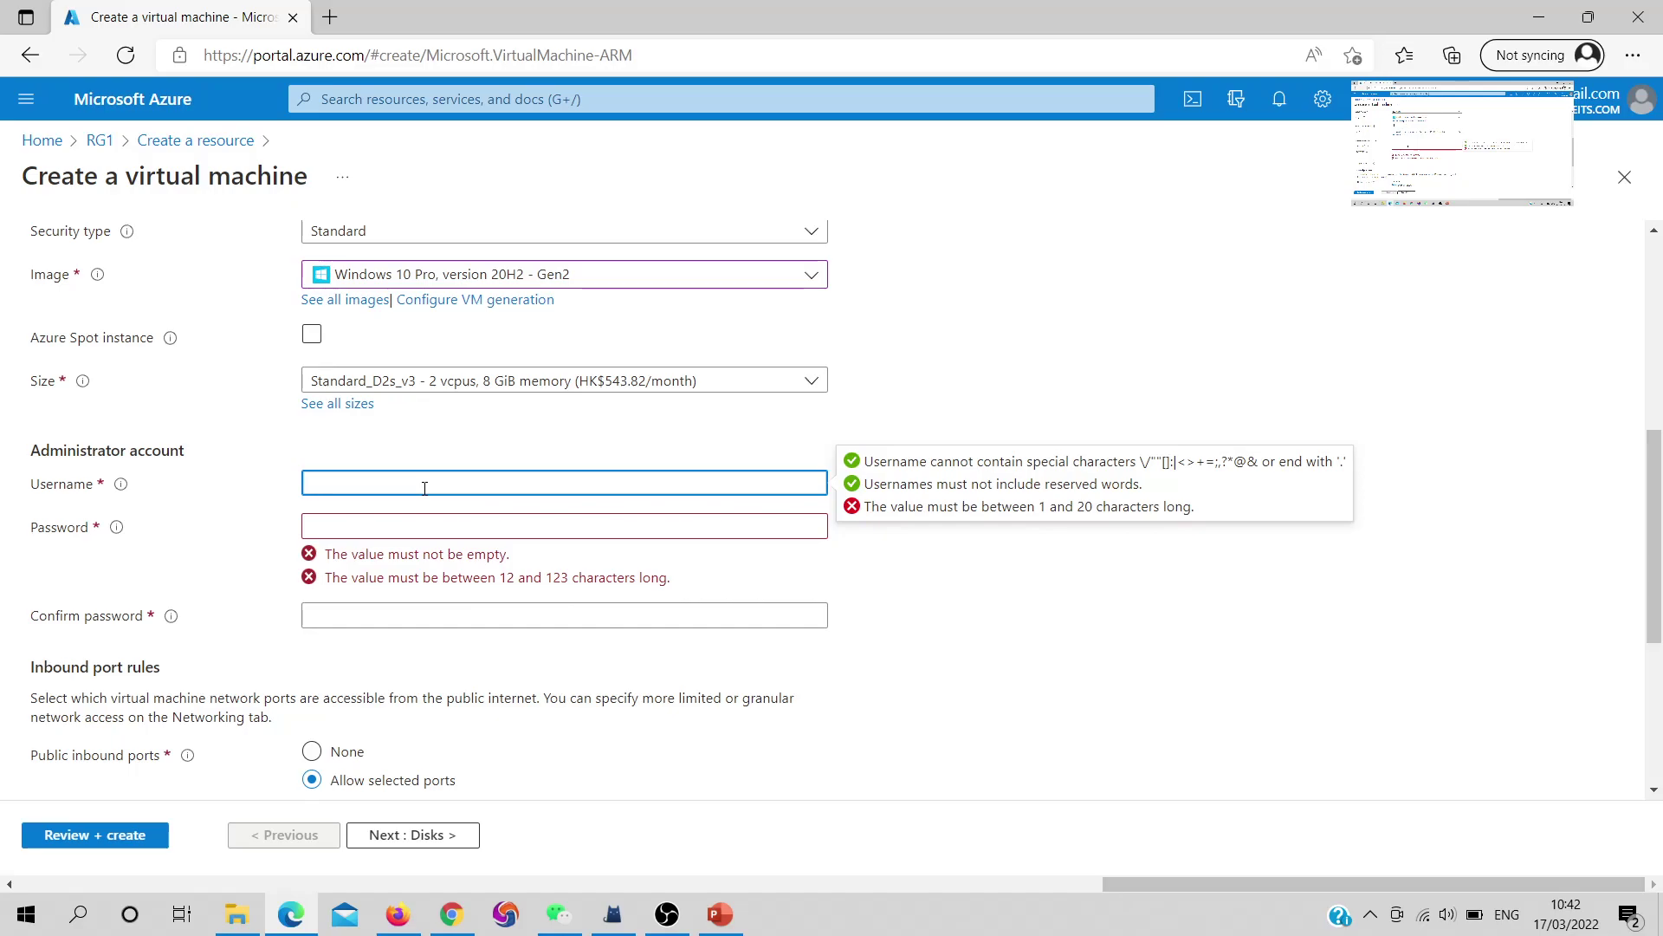
type("user1")
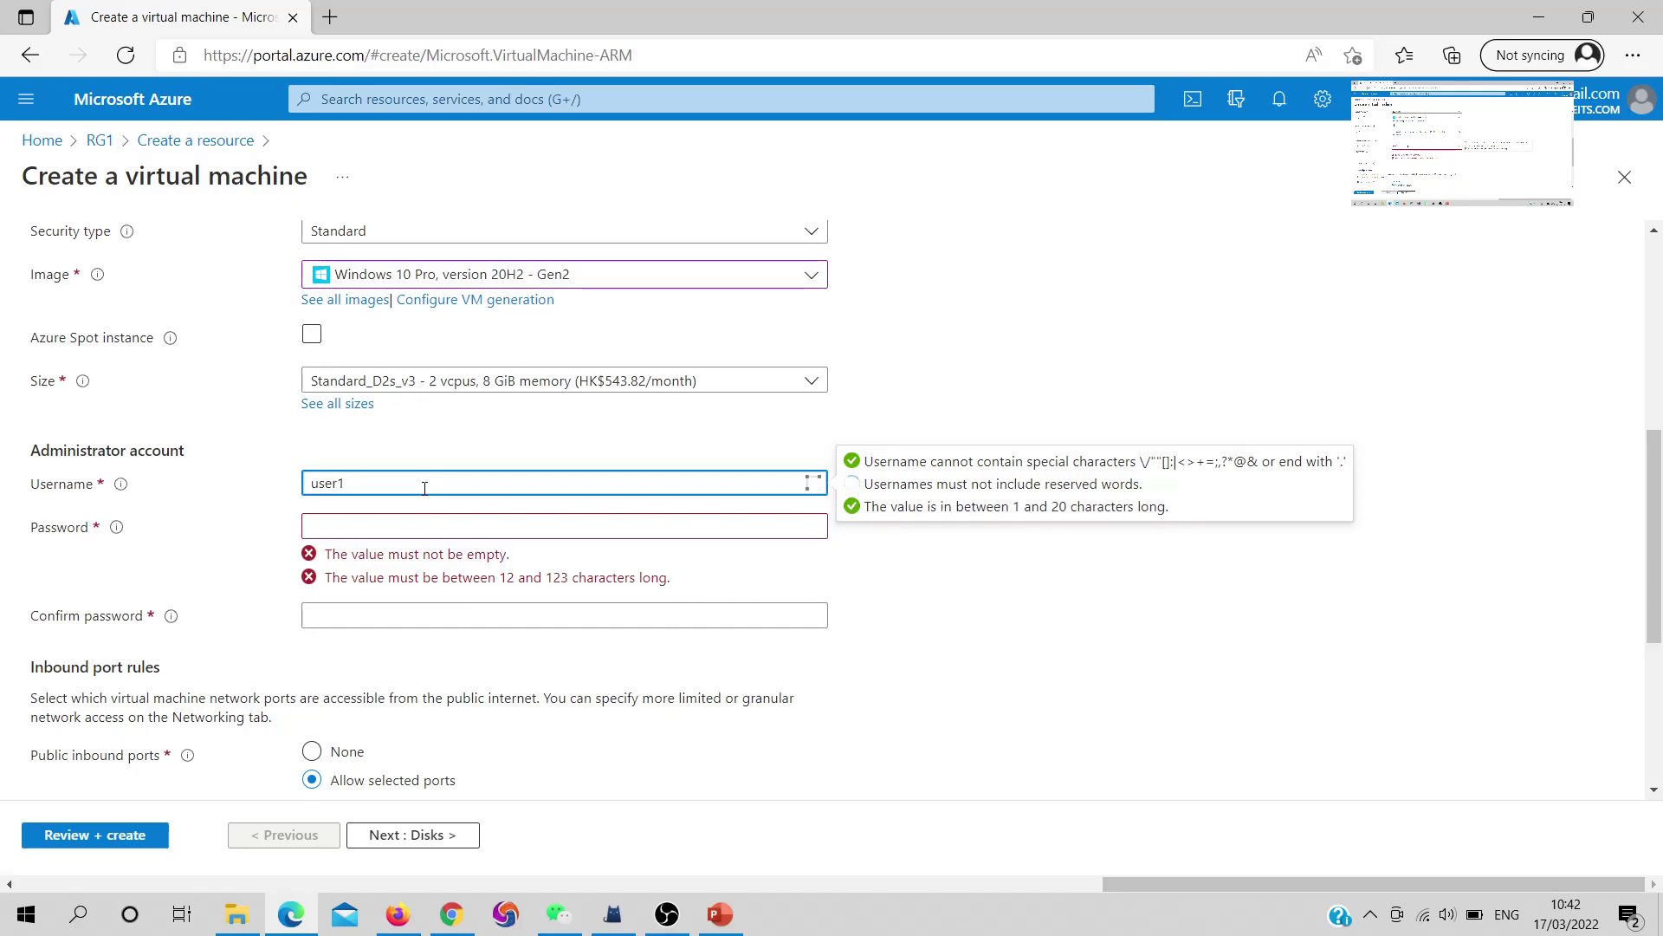
left_click(432, 530)
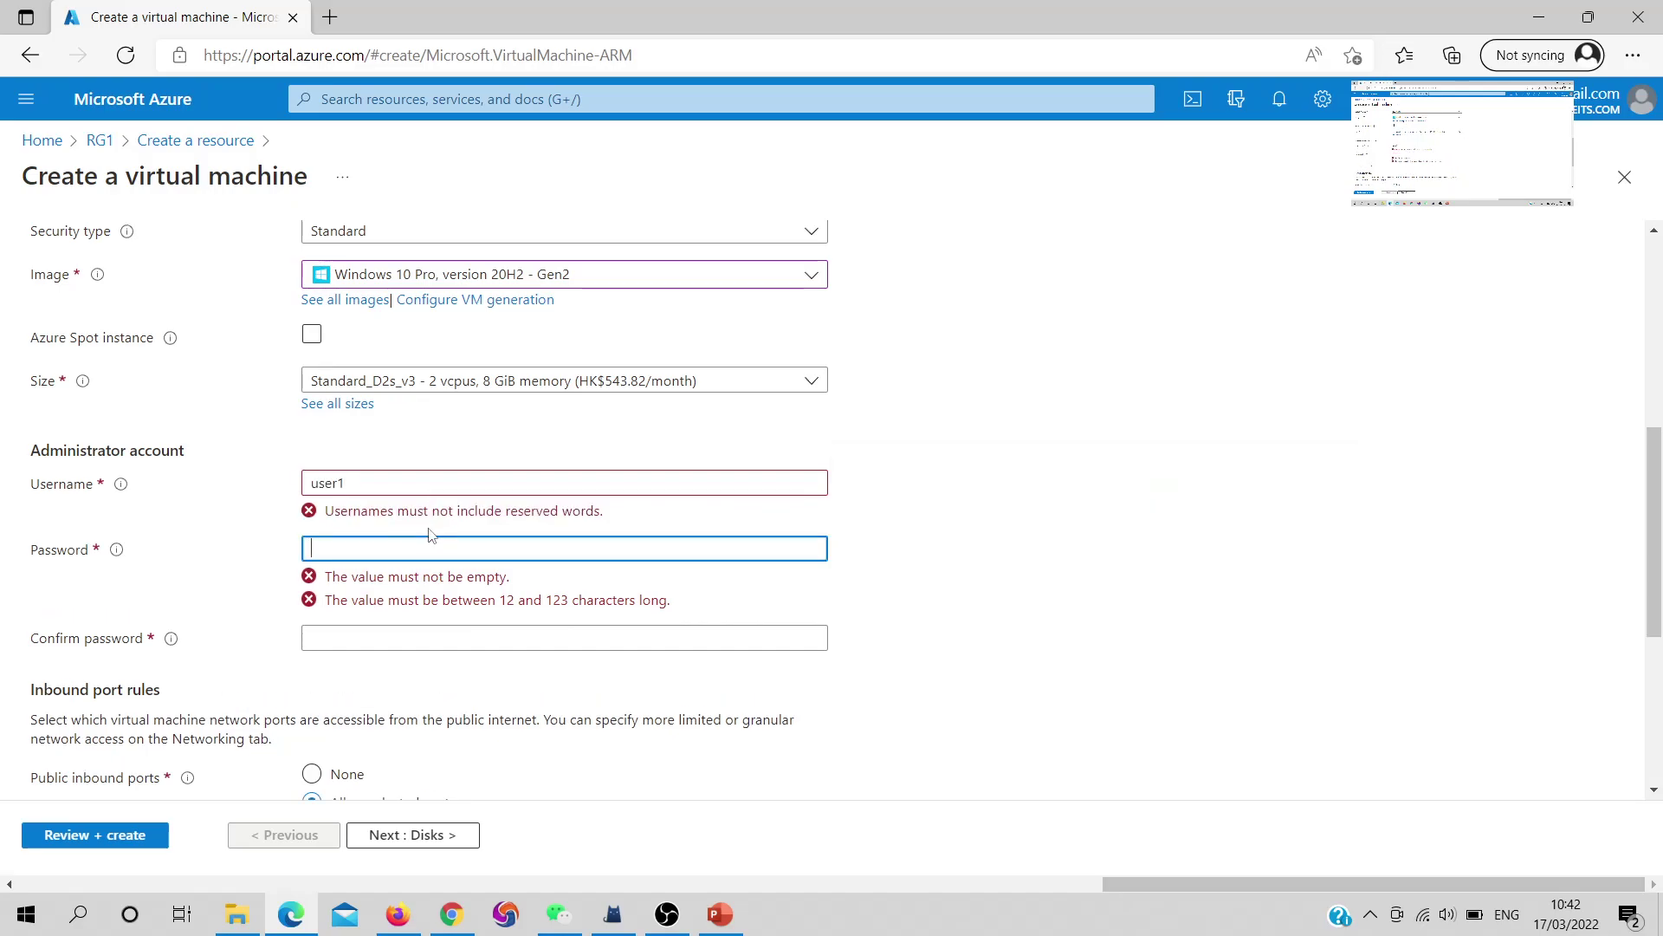
left_click(347, 483)
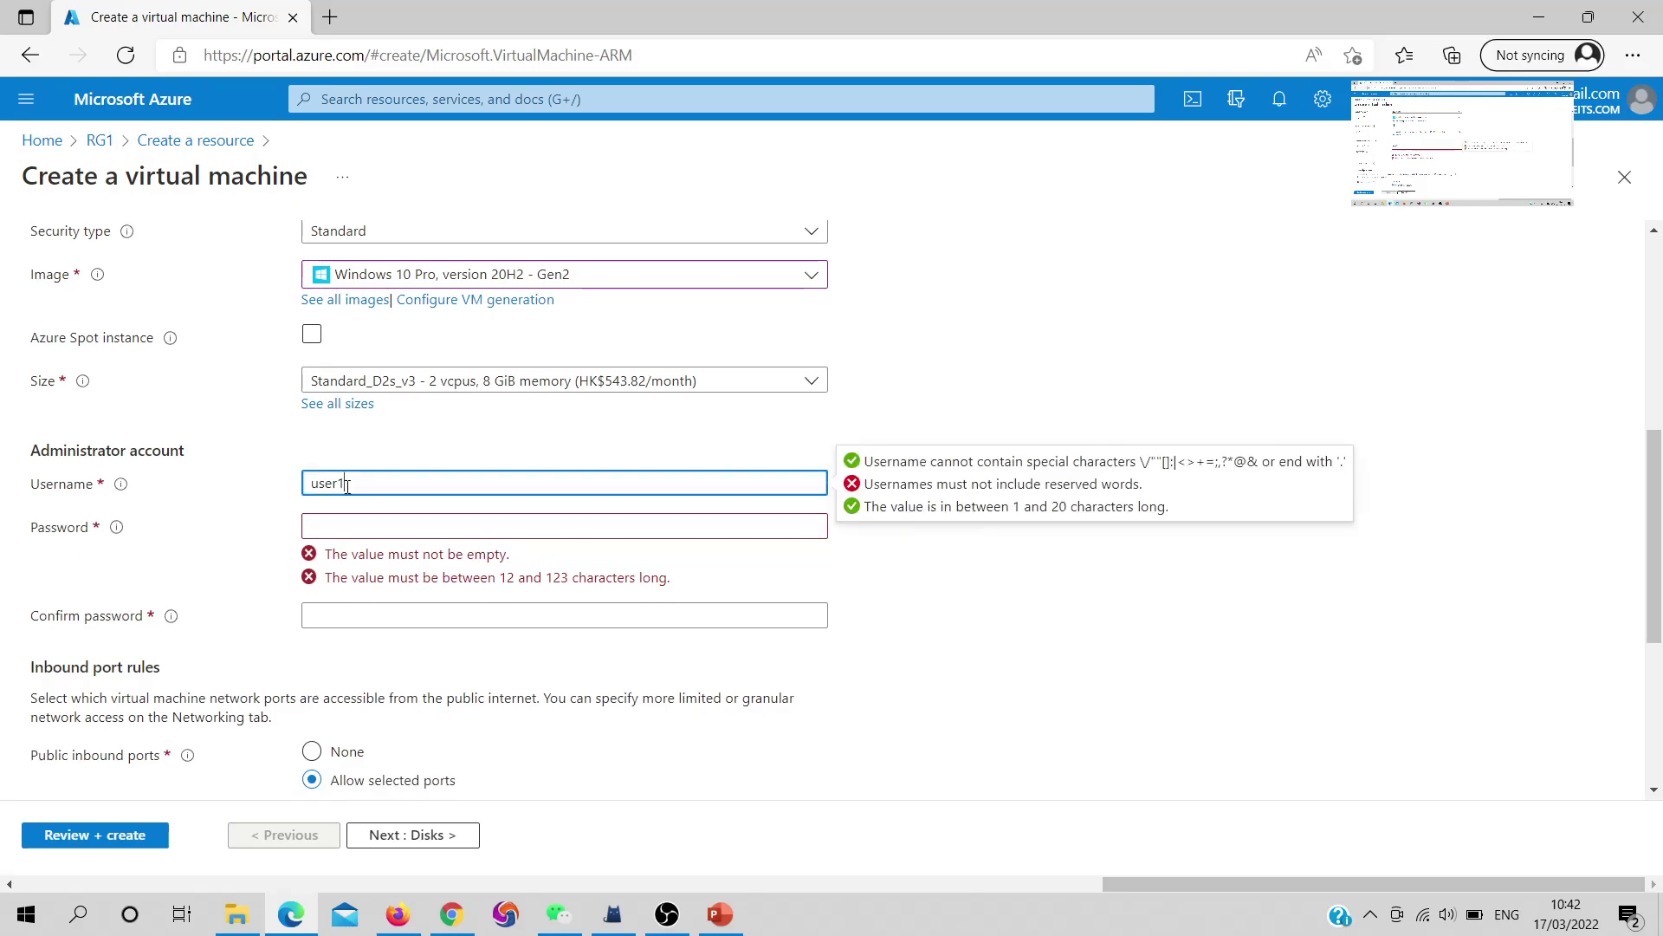
type("21")
left_click(390, 525)
type("••")
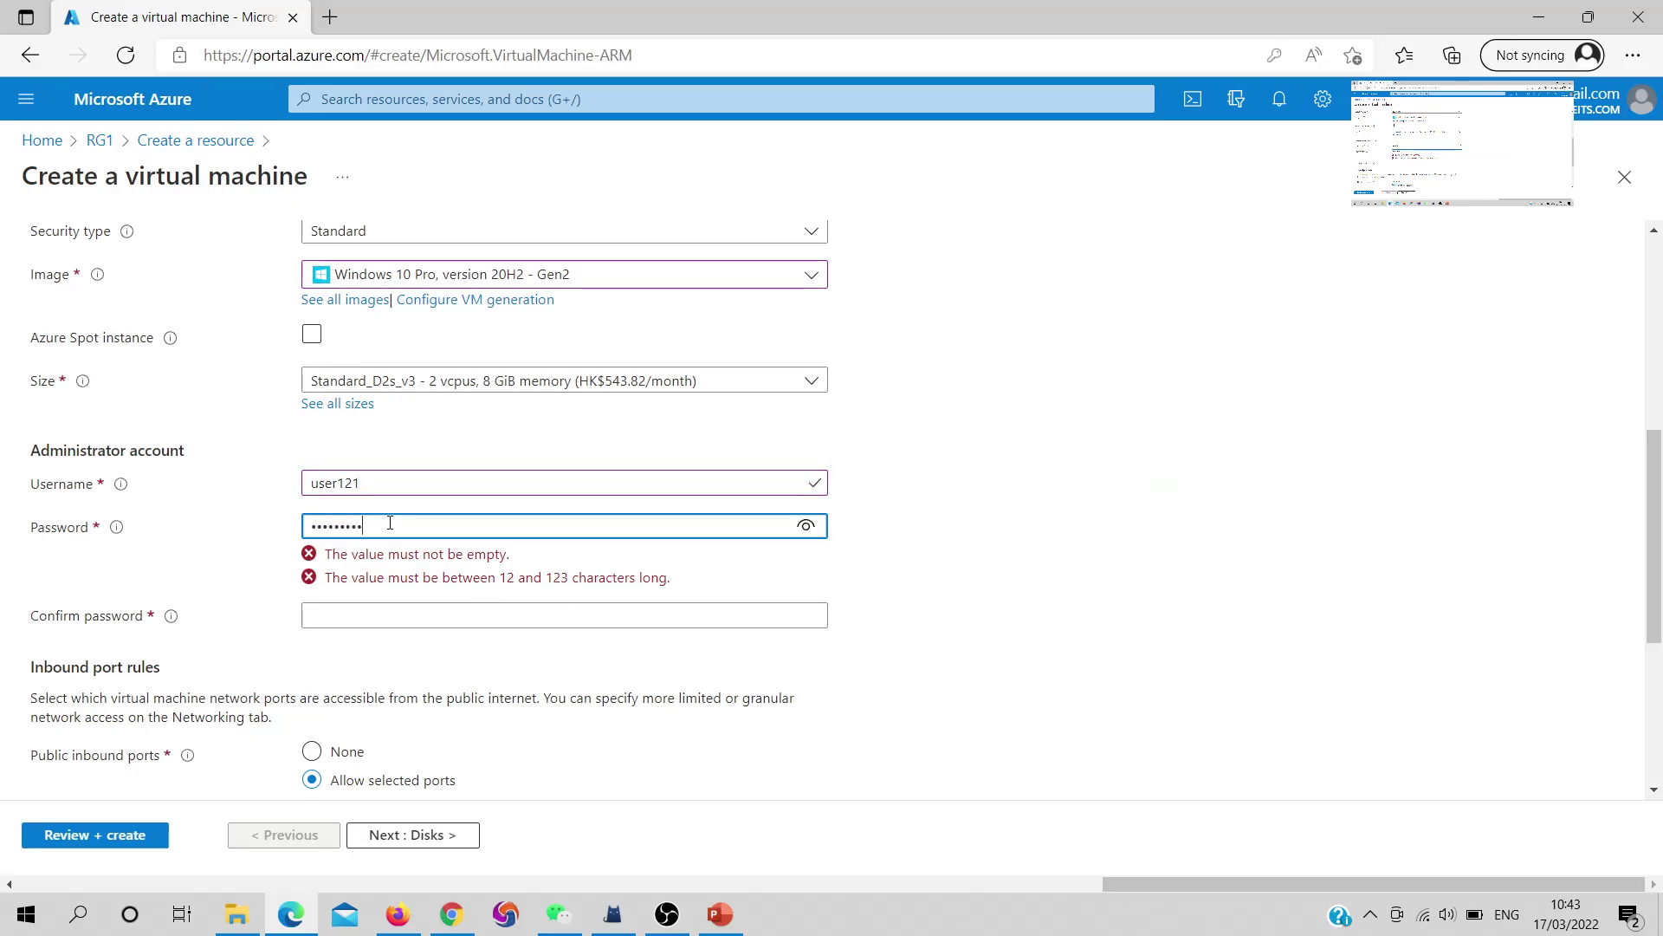
key("Tab")
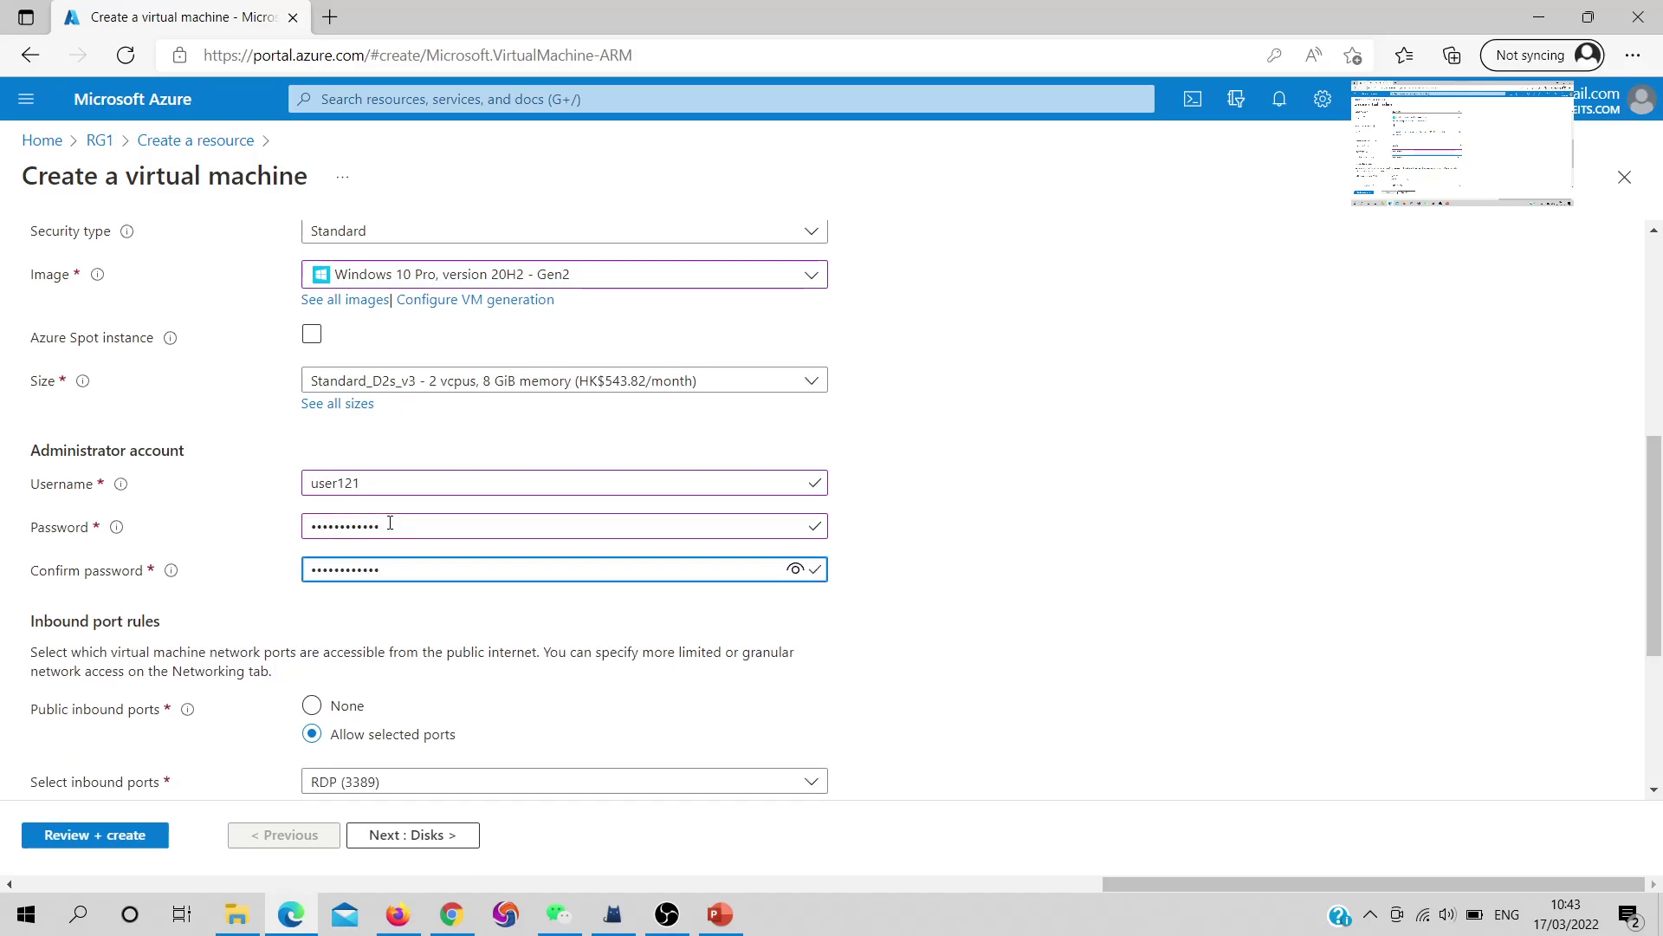
Allow inbound HTTP (80) and HTTPS (443) alongside RDP (3389)
scroll(391, 579, "down", 3)
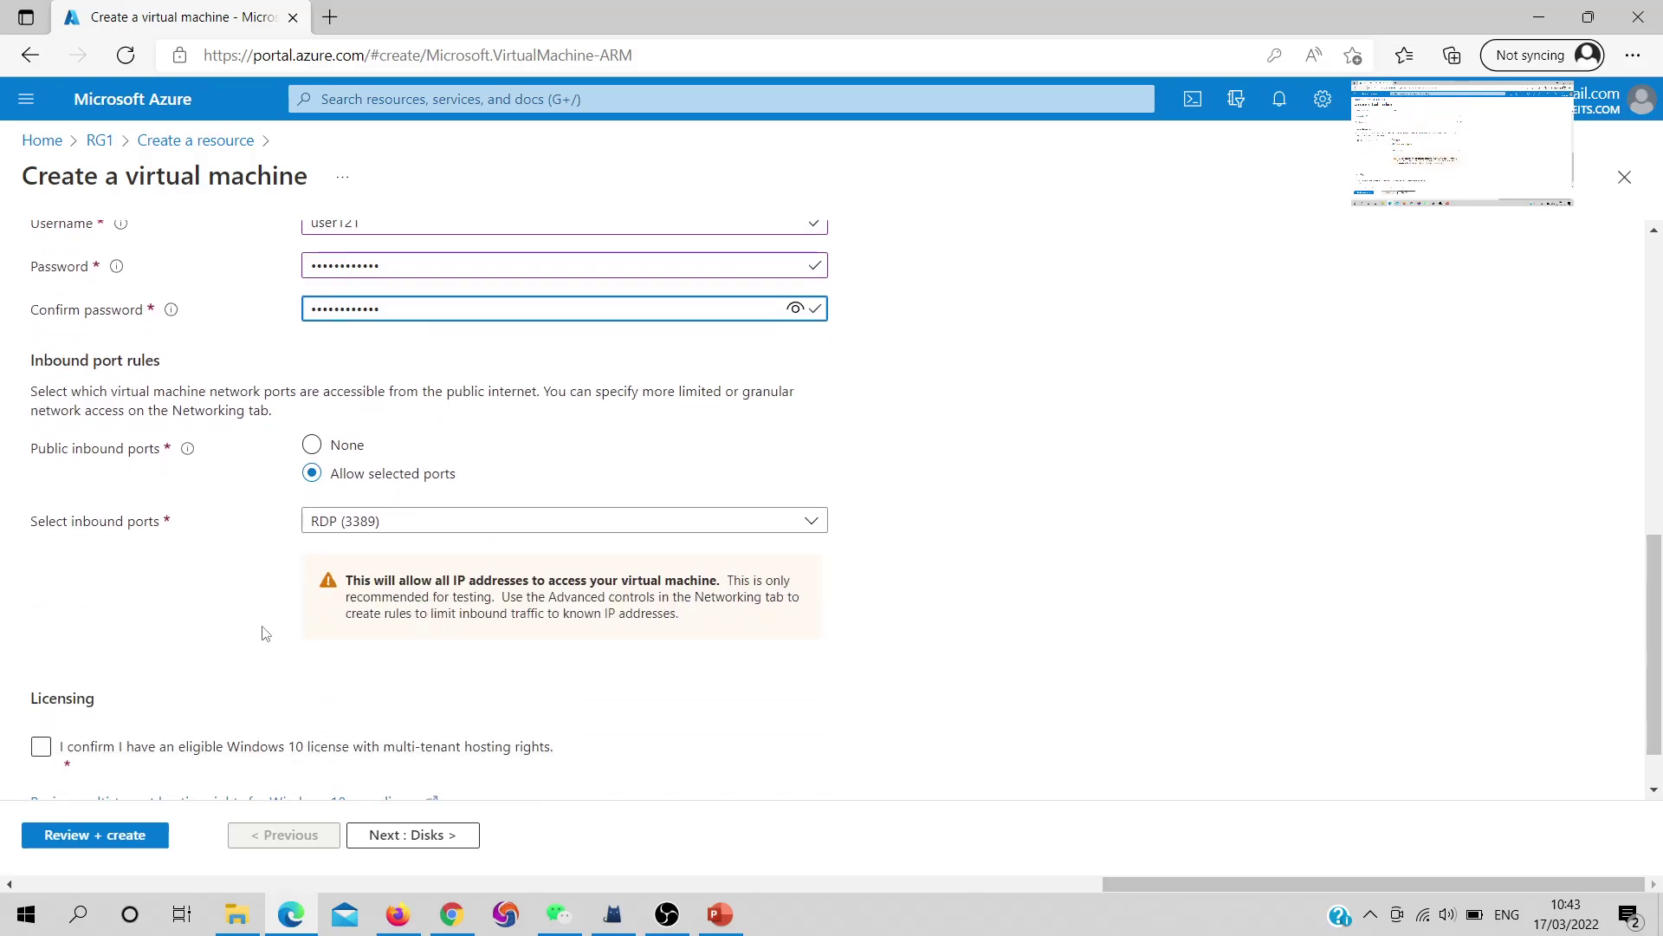
left_click(383, 536)
left_click(386, 536)
left_click(386, 536)
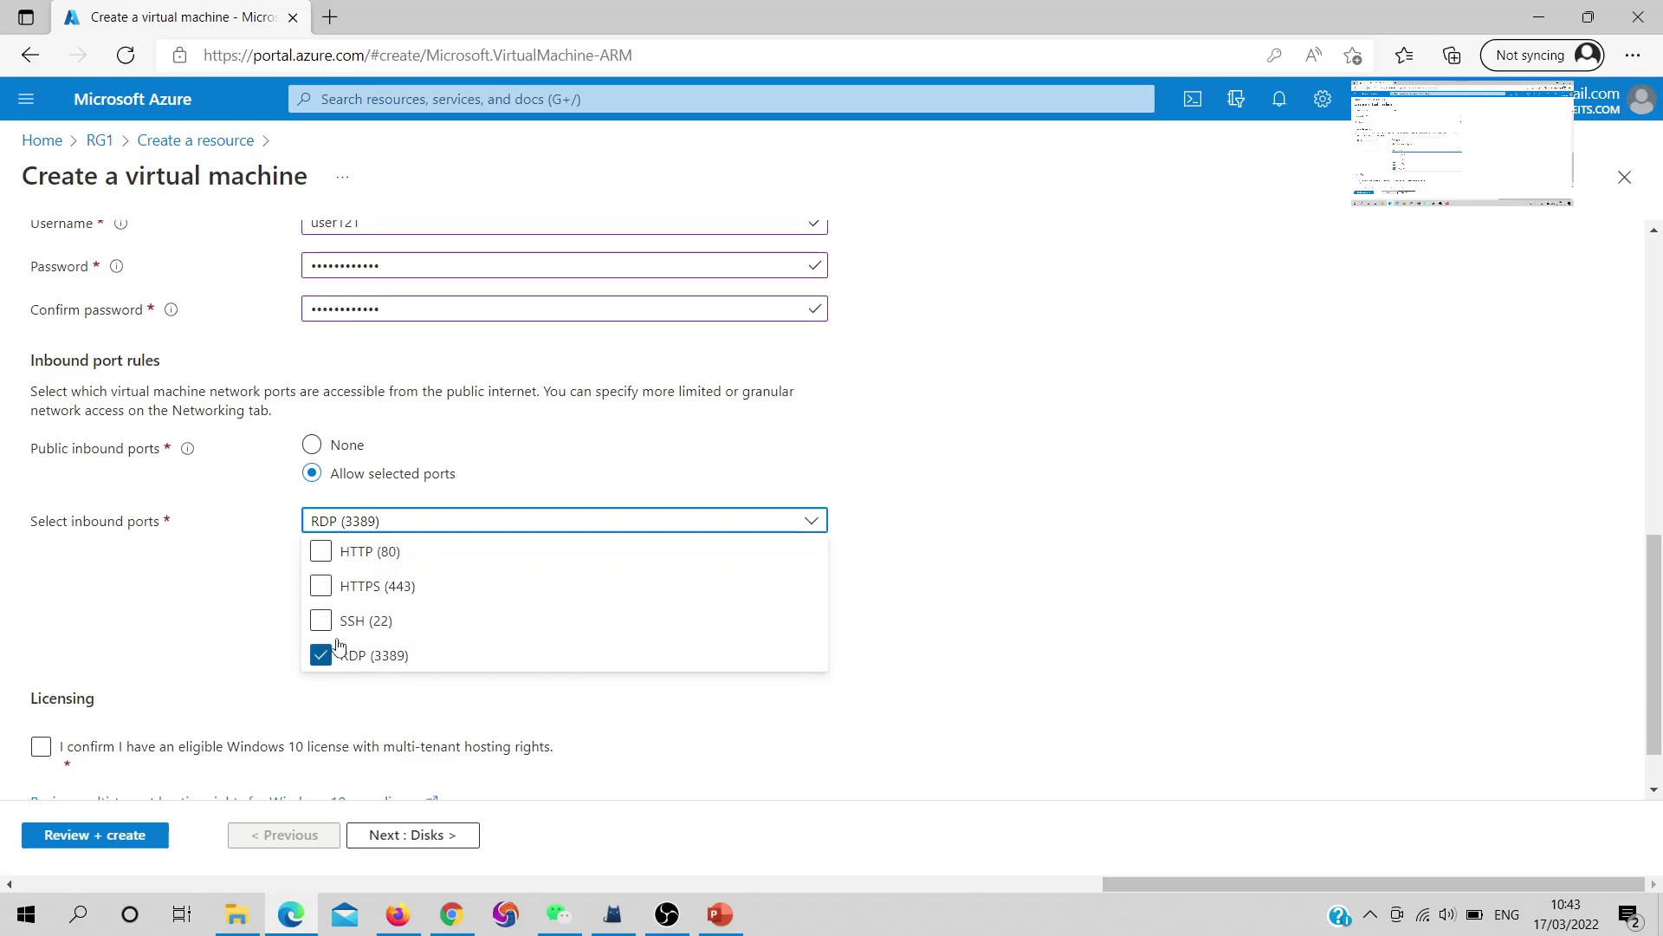
left_click(321, 552)
left_click(321, 587)
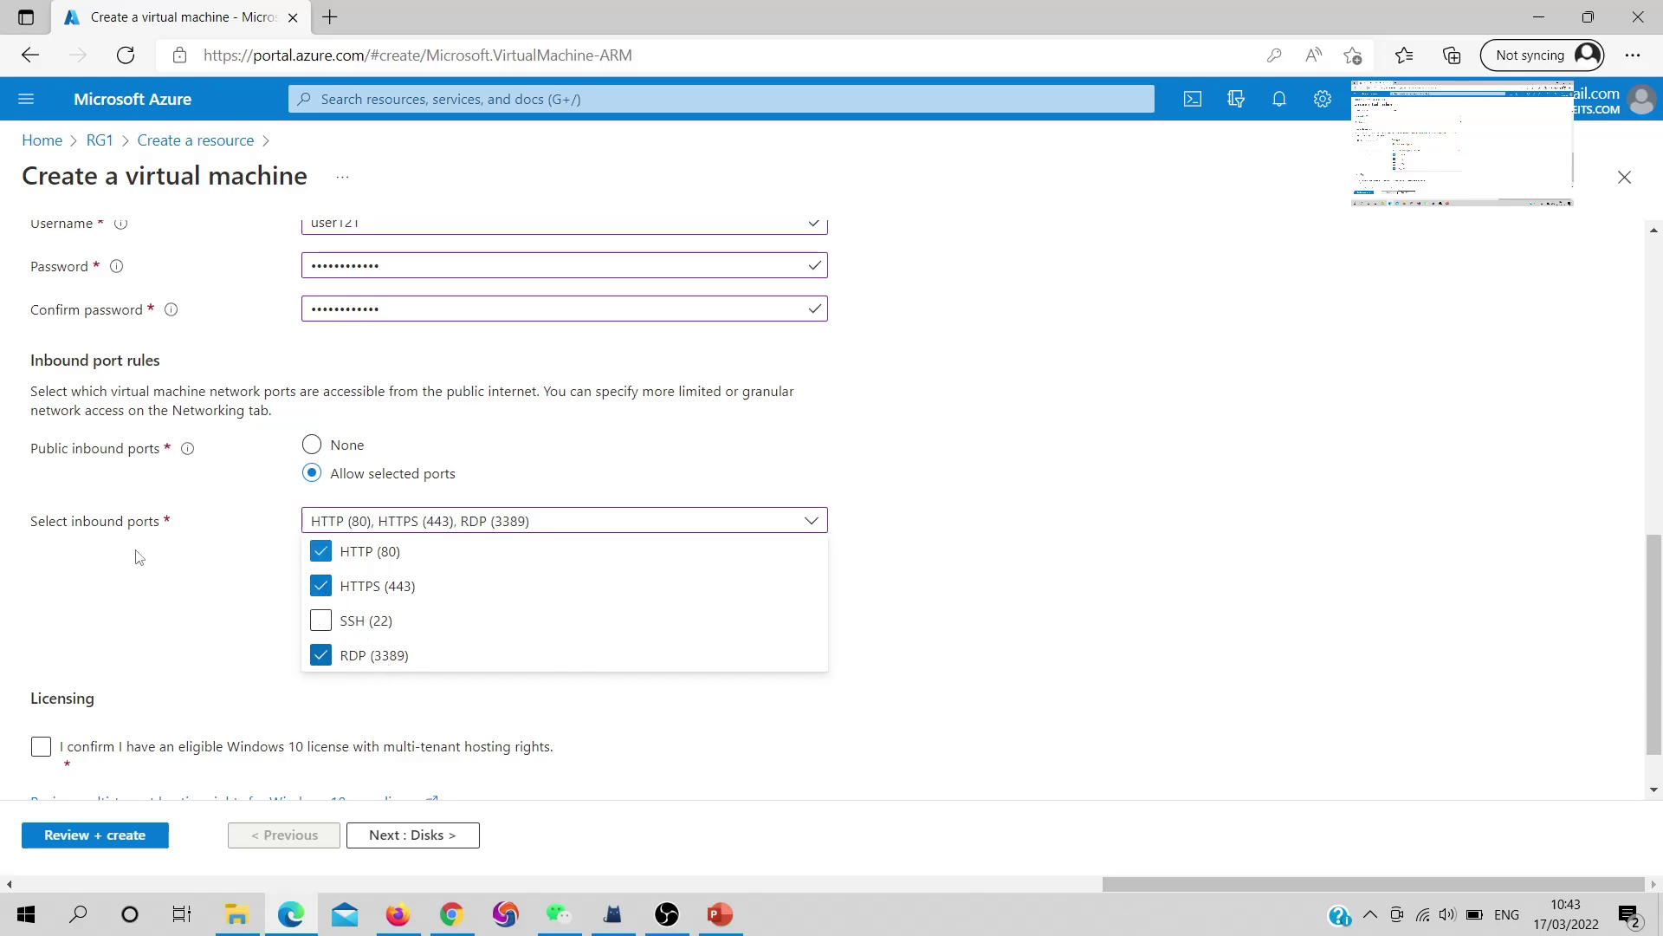
left_click(134, 581)
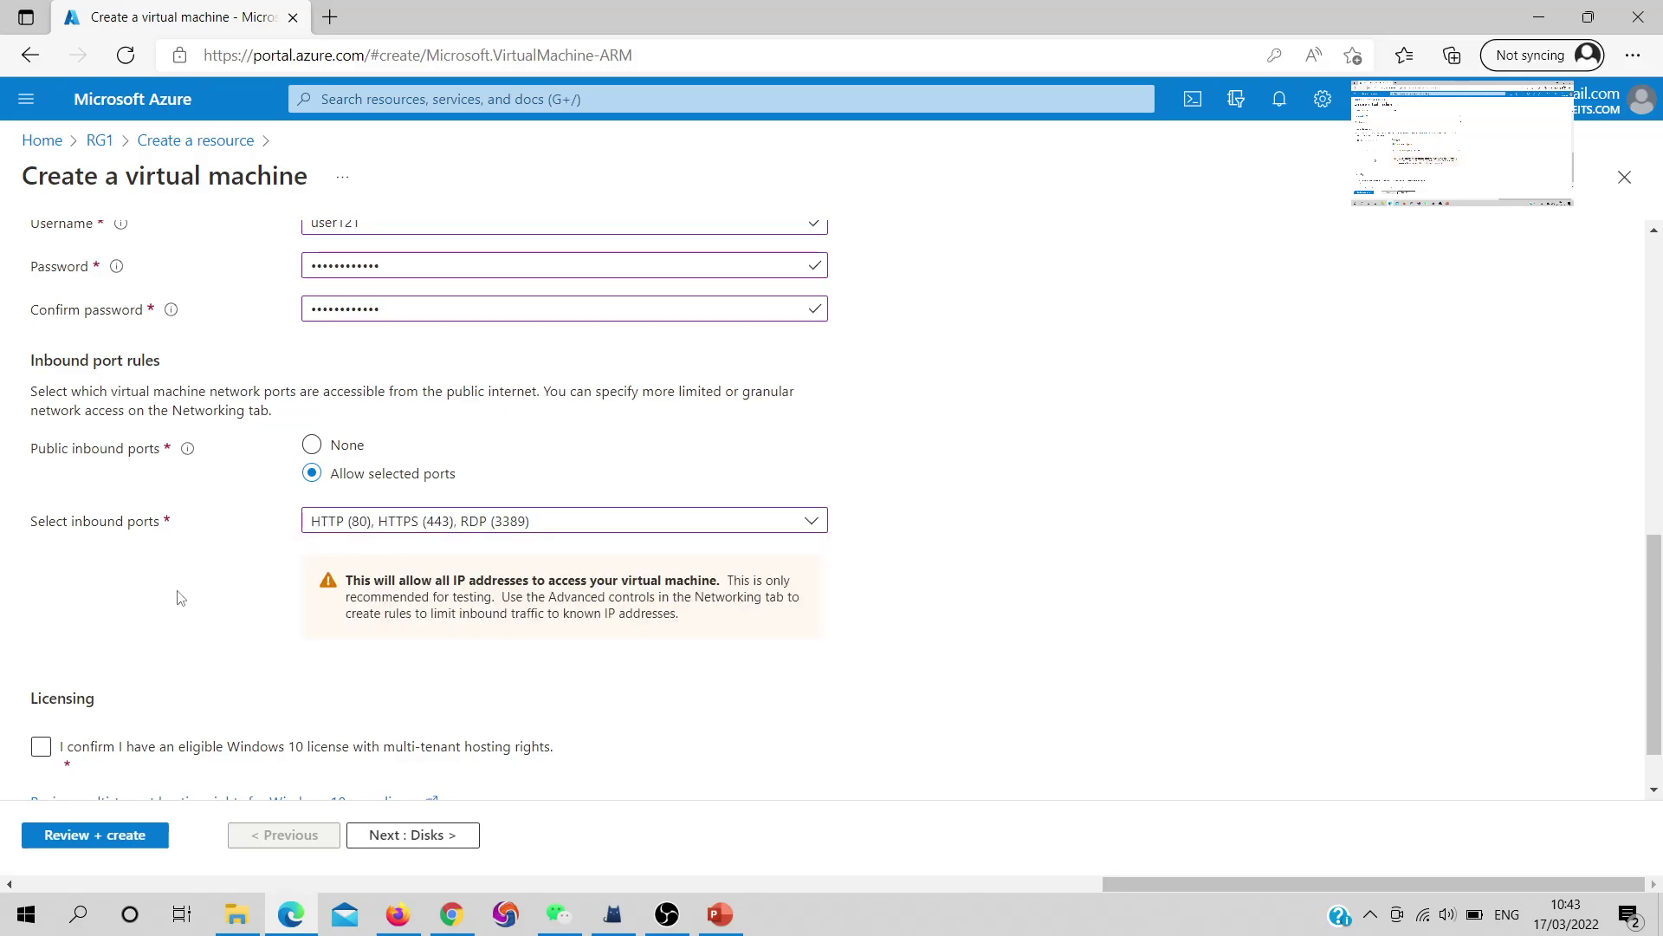
scroll(158, 599, "down", 1)
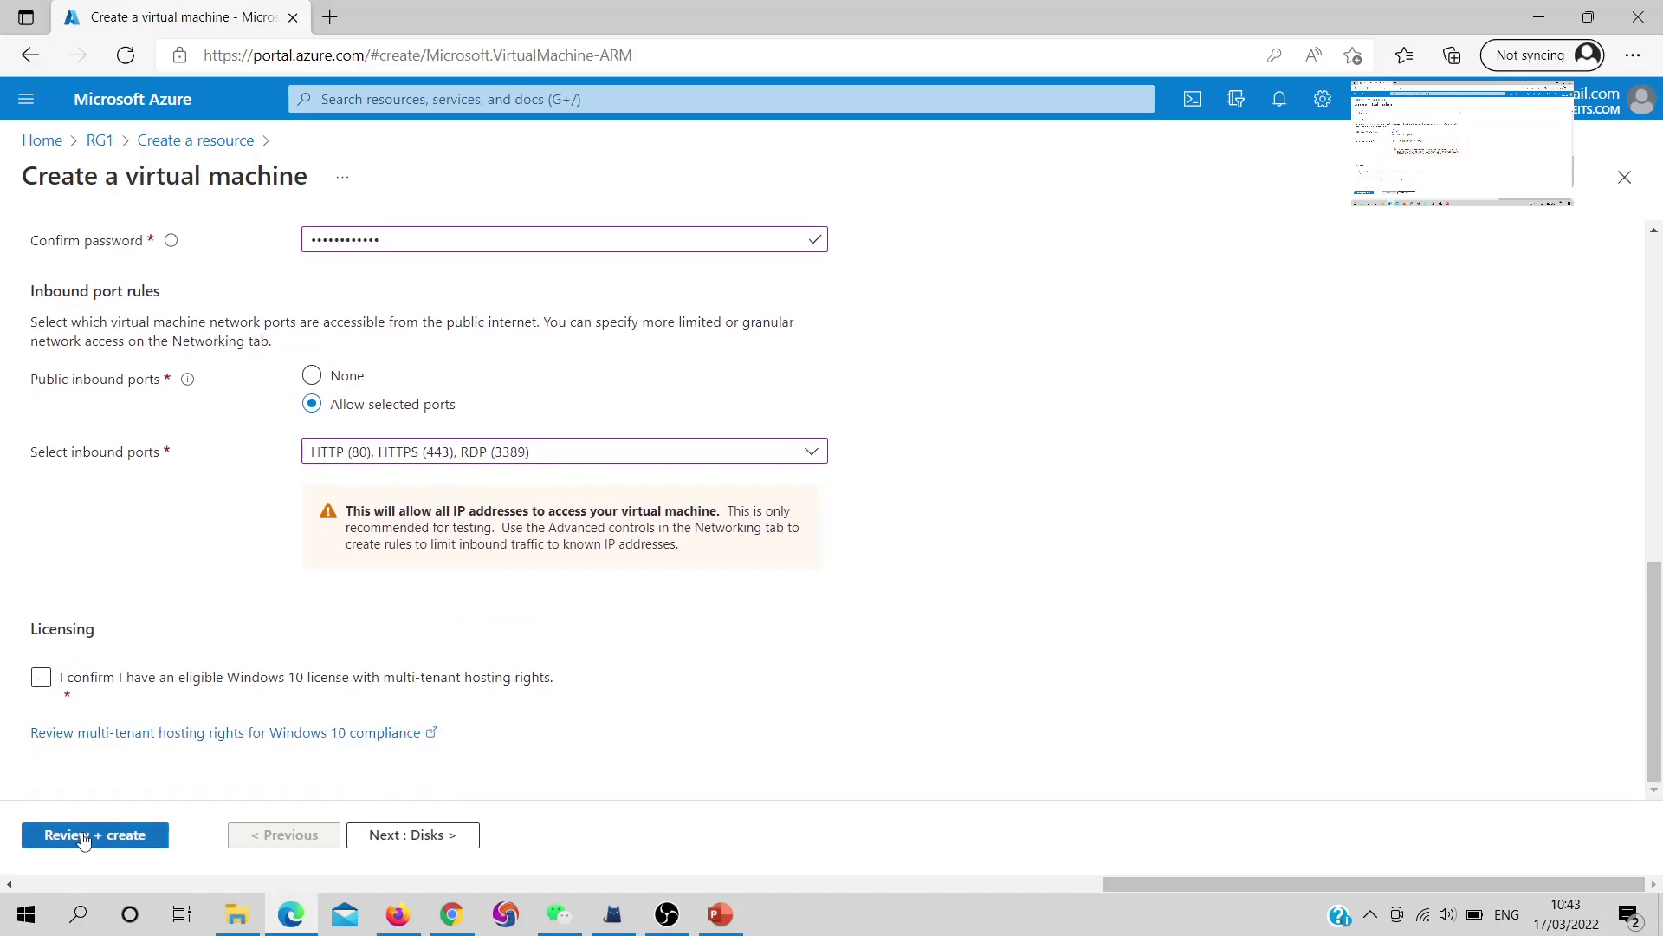
Keep the default disk settings and advance to the Networking tab
left_click(360, 834)
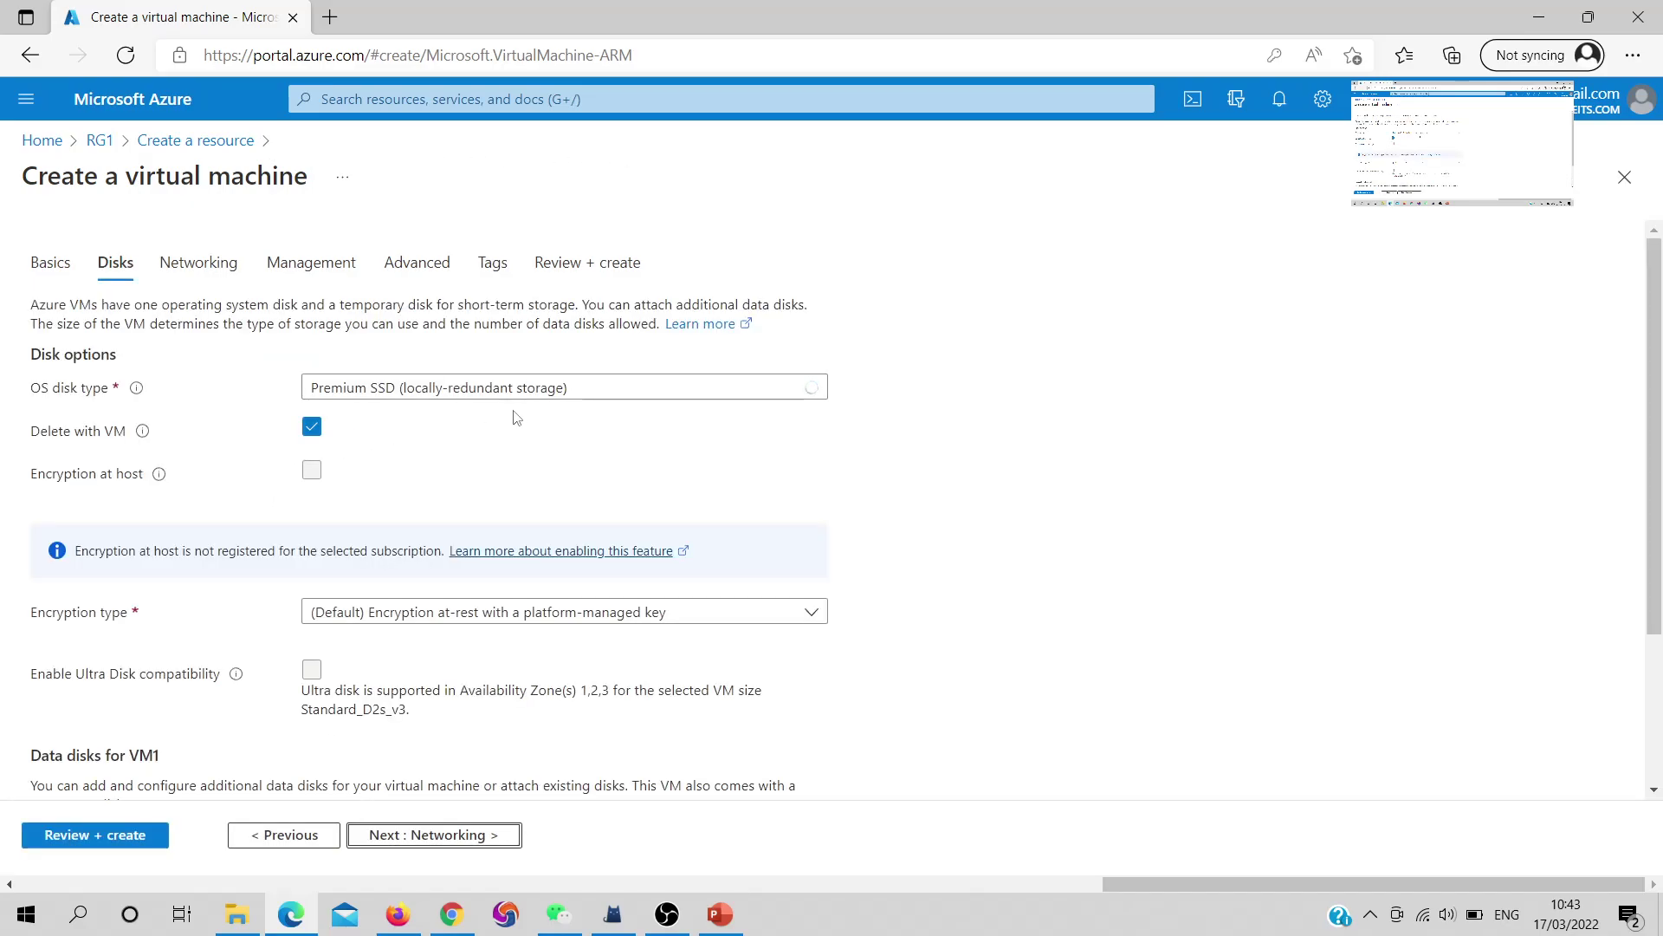
scroll(450, 635, "down", 3)
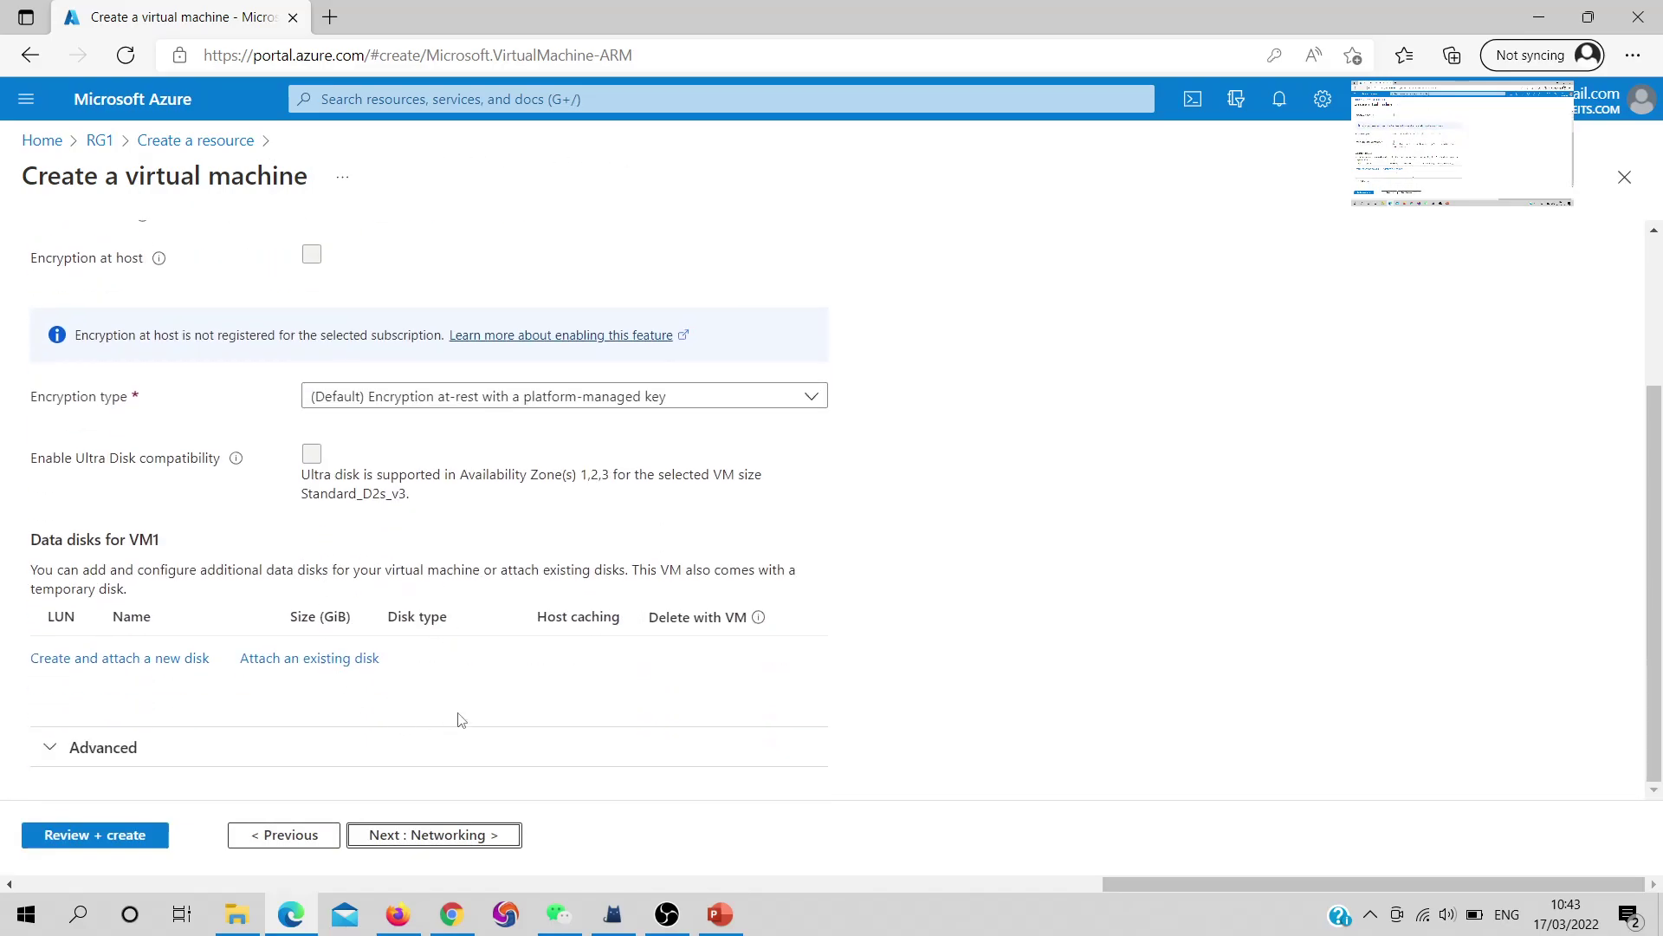
left_click(473, 830)
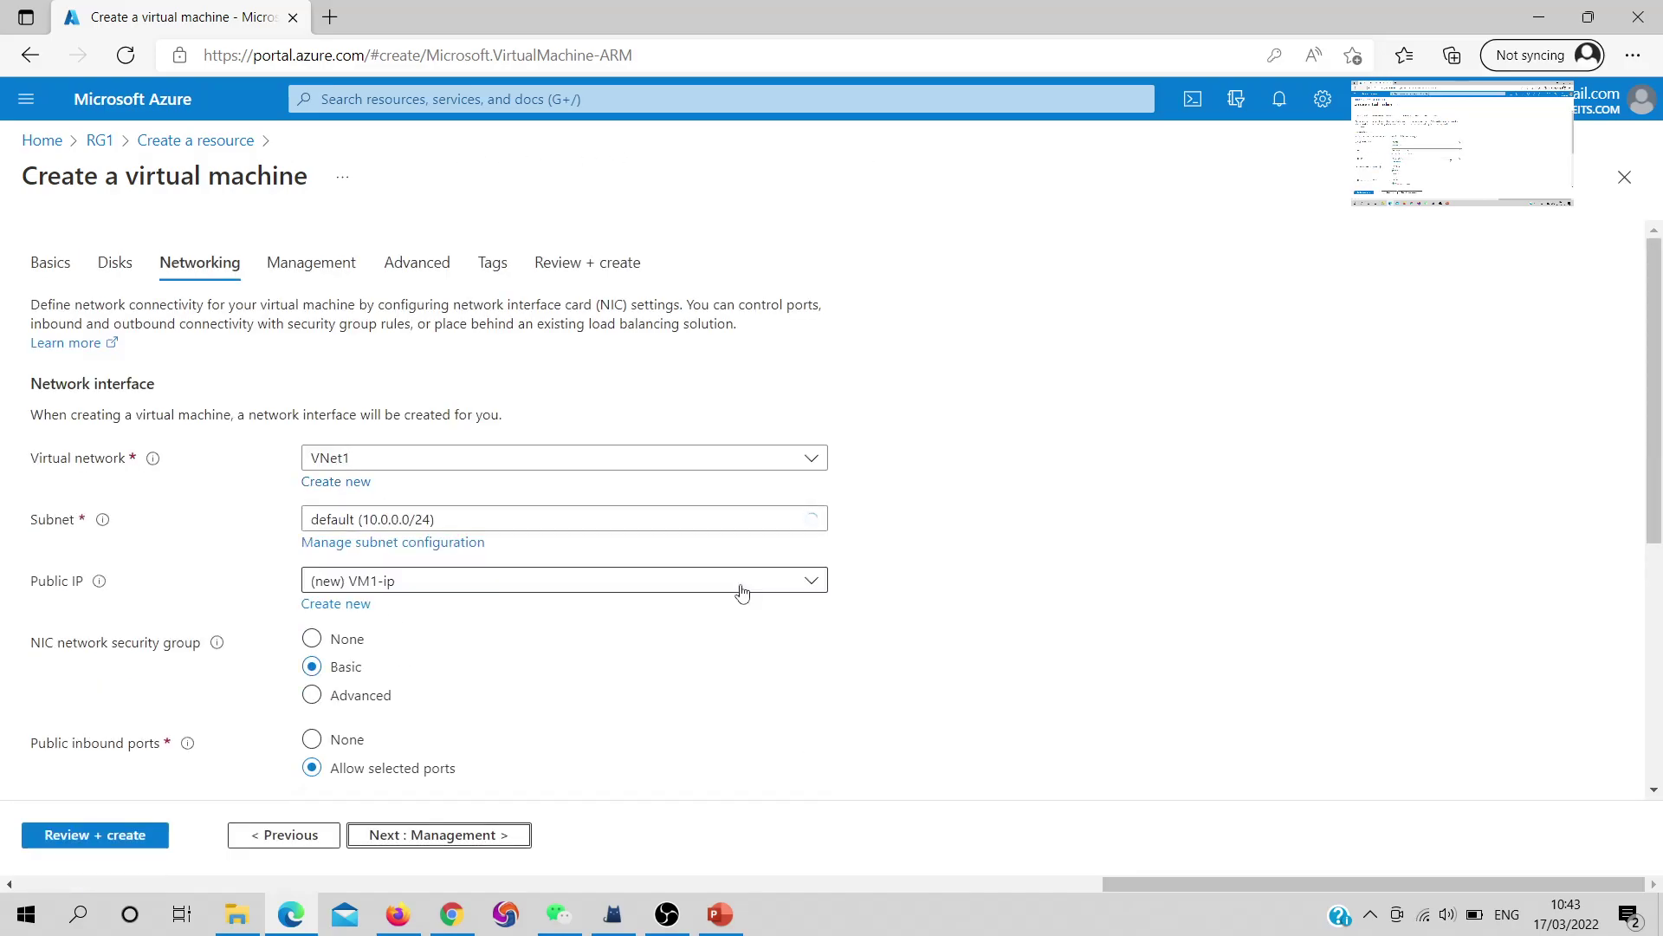
Keep VNet1 as the virtual network and the default 10.0.0.0/24 subnet
left_click(466, 468)
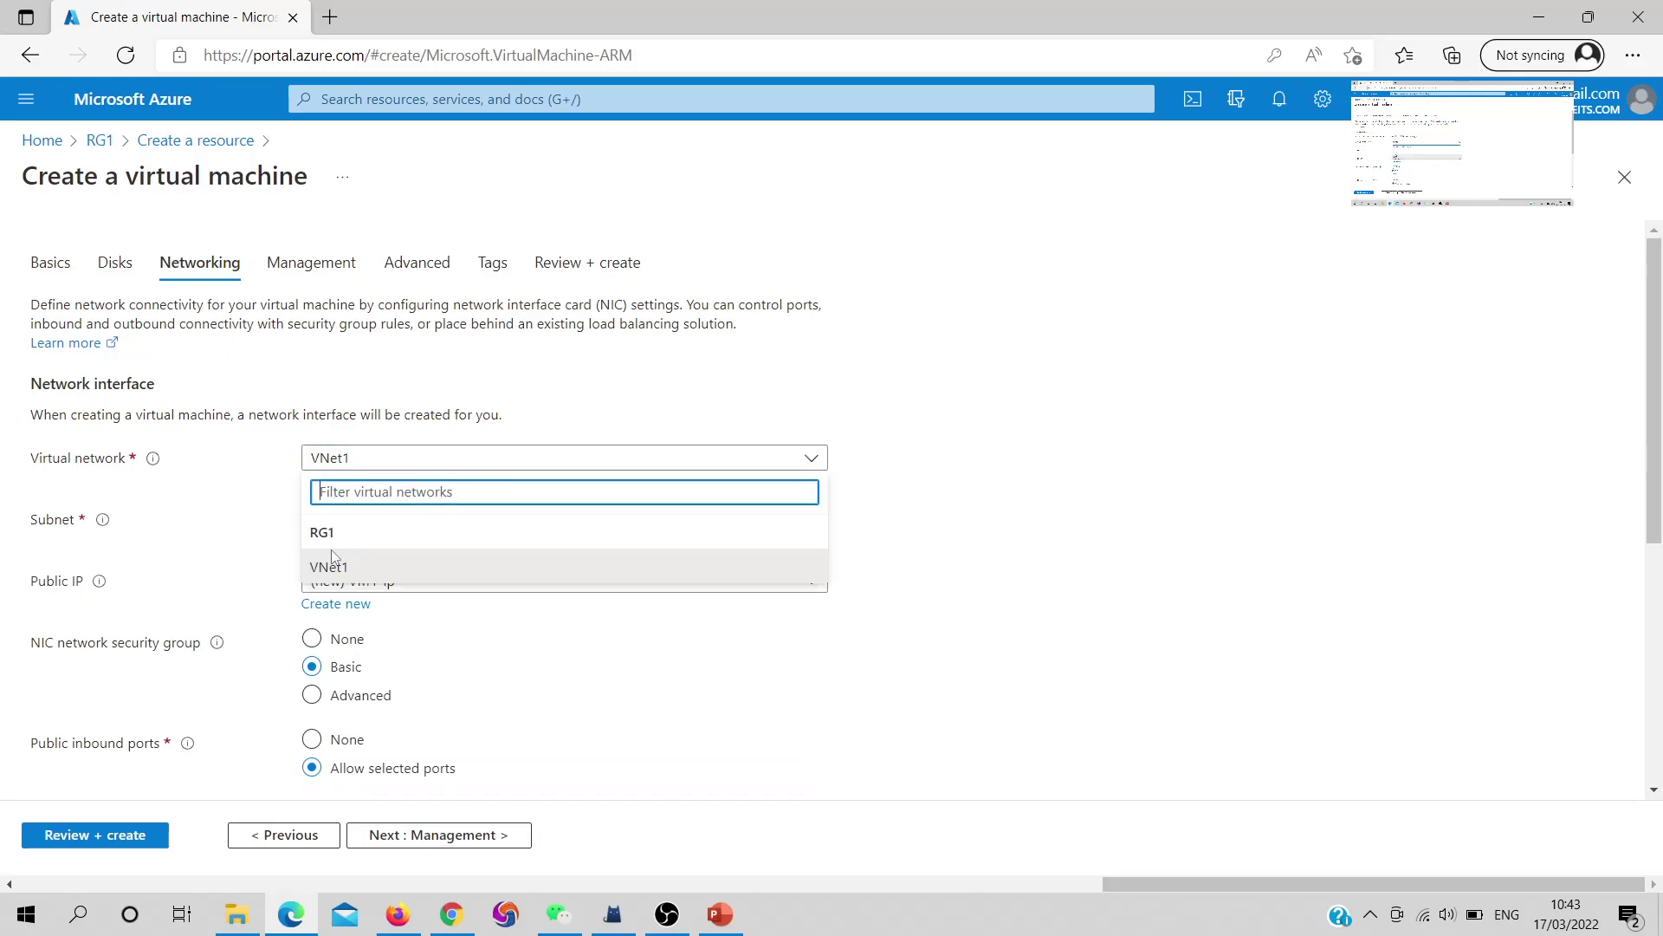
left_click(519, 410)
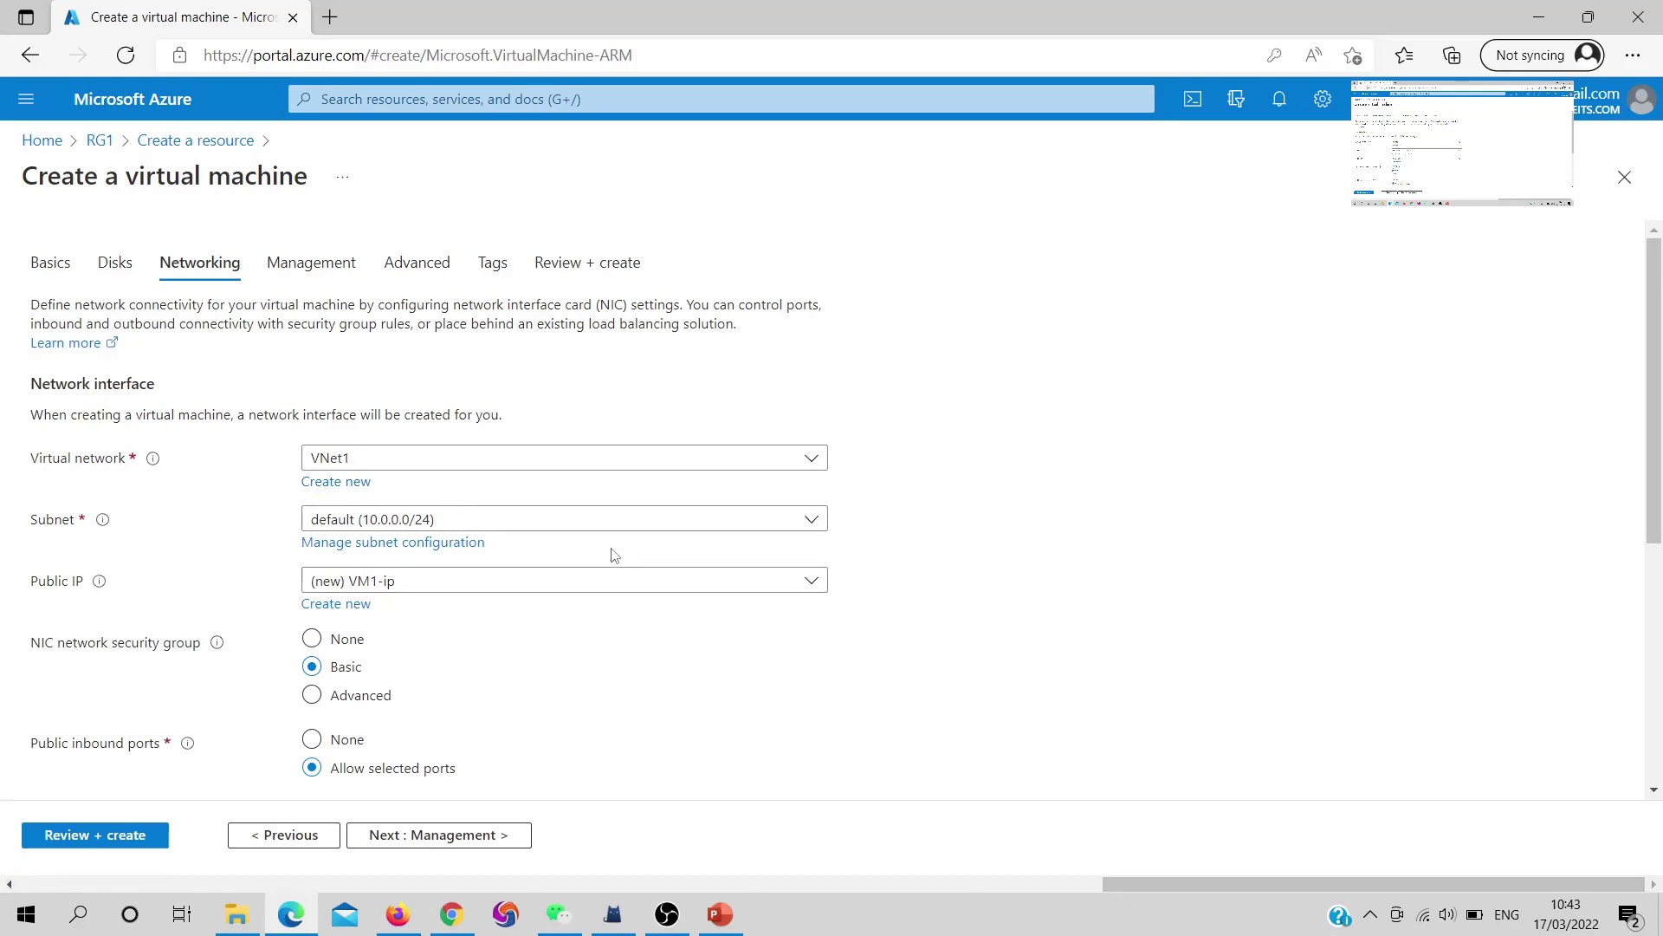
left_click(397, 521)
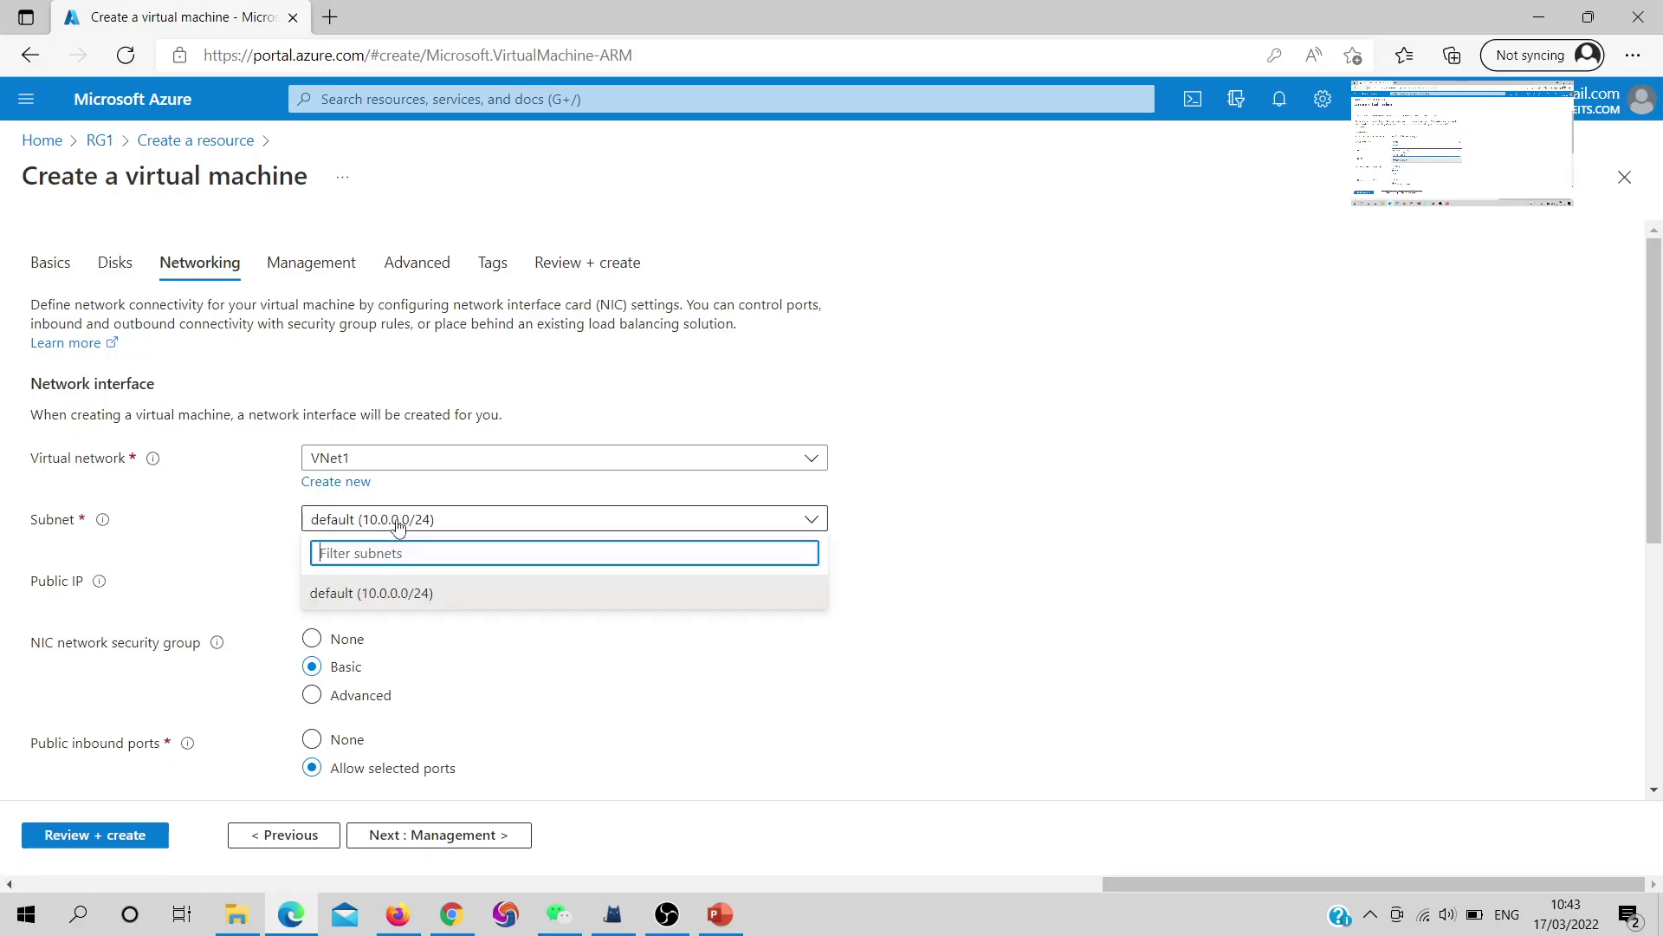
left_click(361, 596)
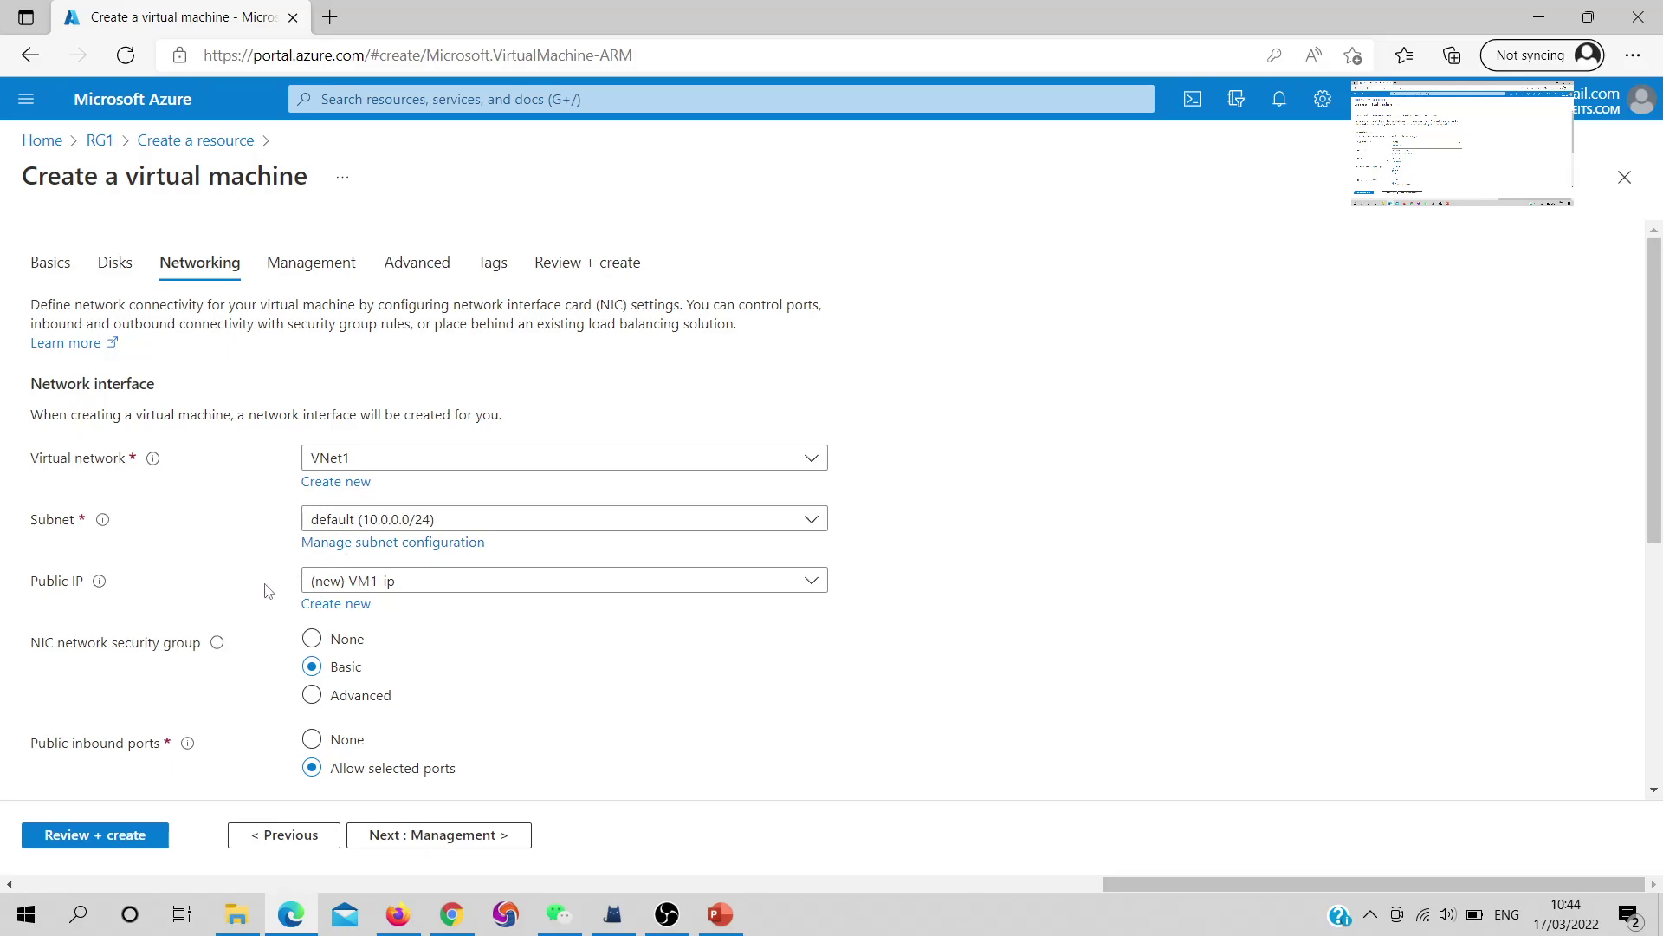
Use the existing PIP1 as VM1's public IP and continue to Management
left_click(529, 589)
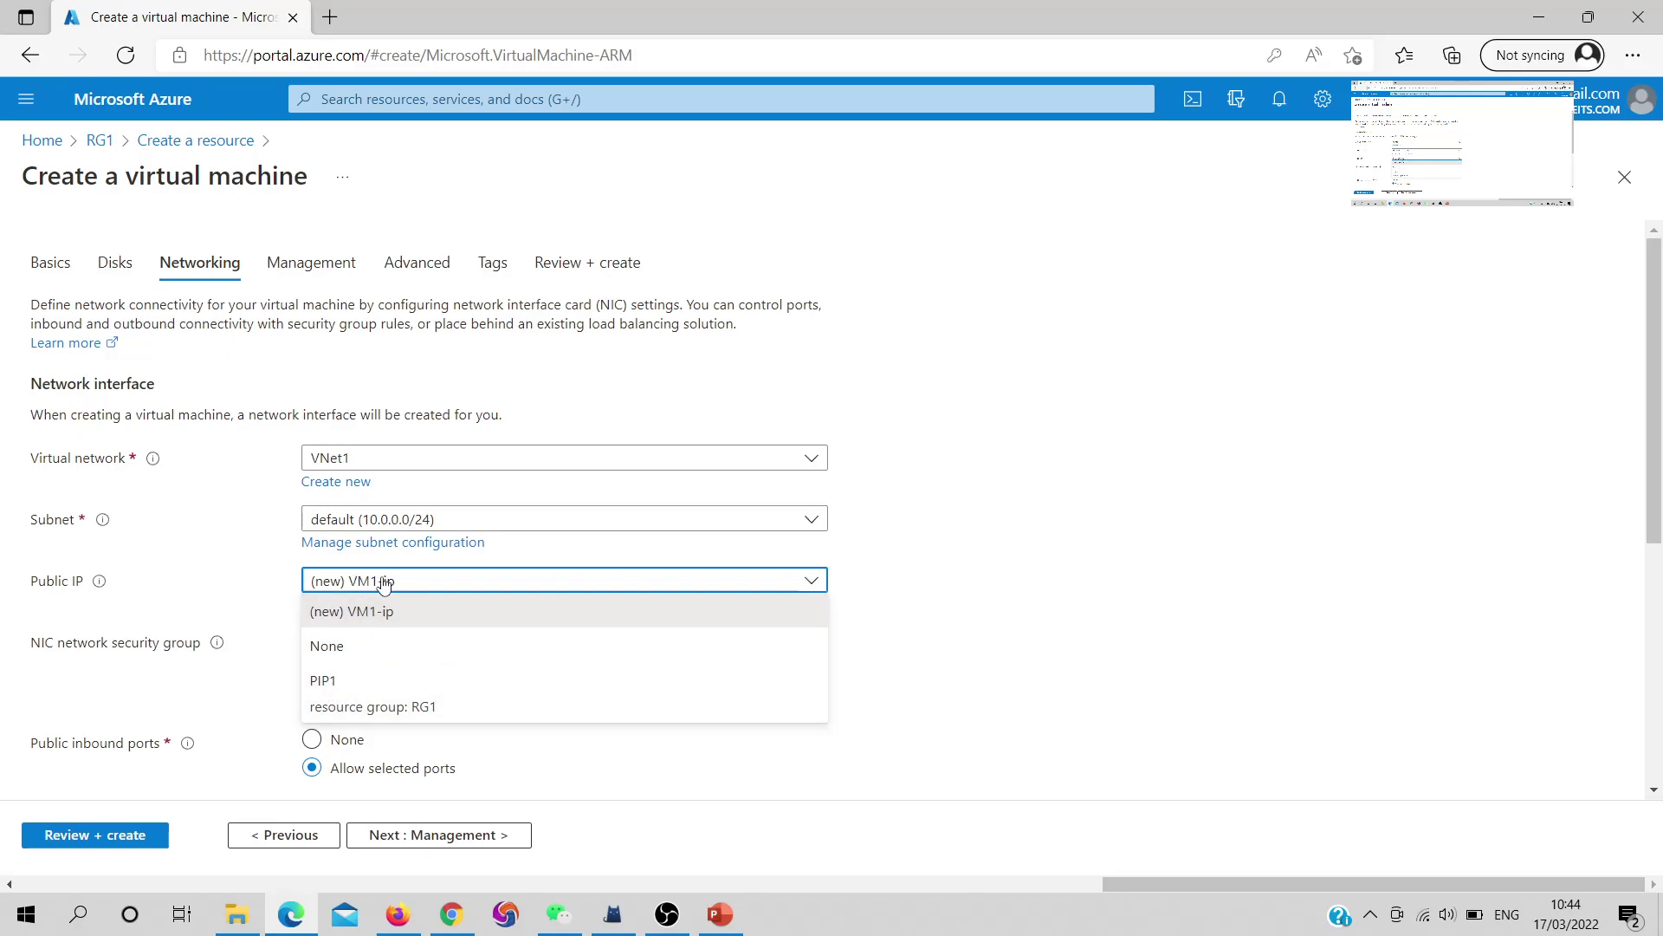
left_click(336, 685)
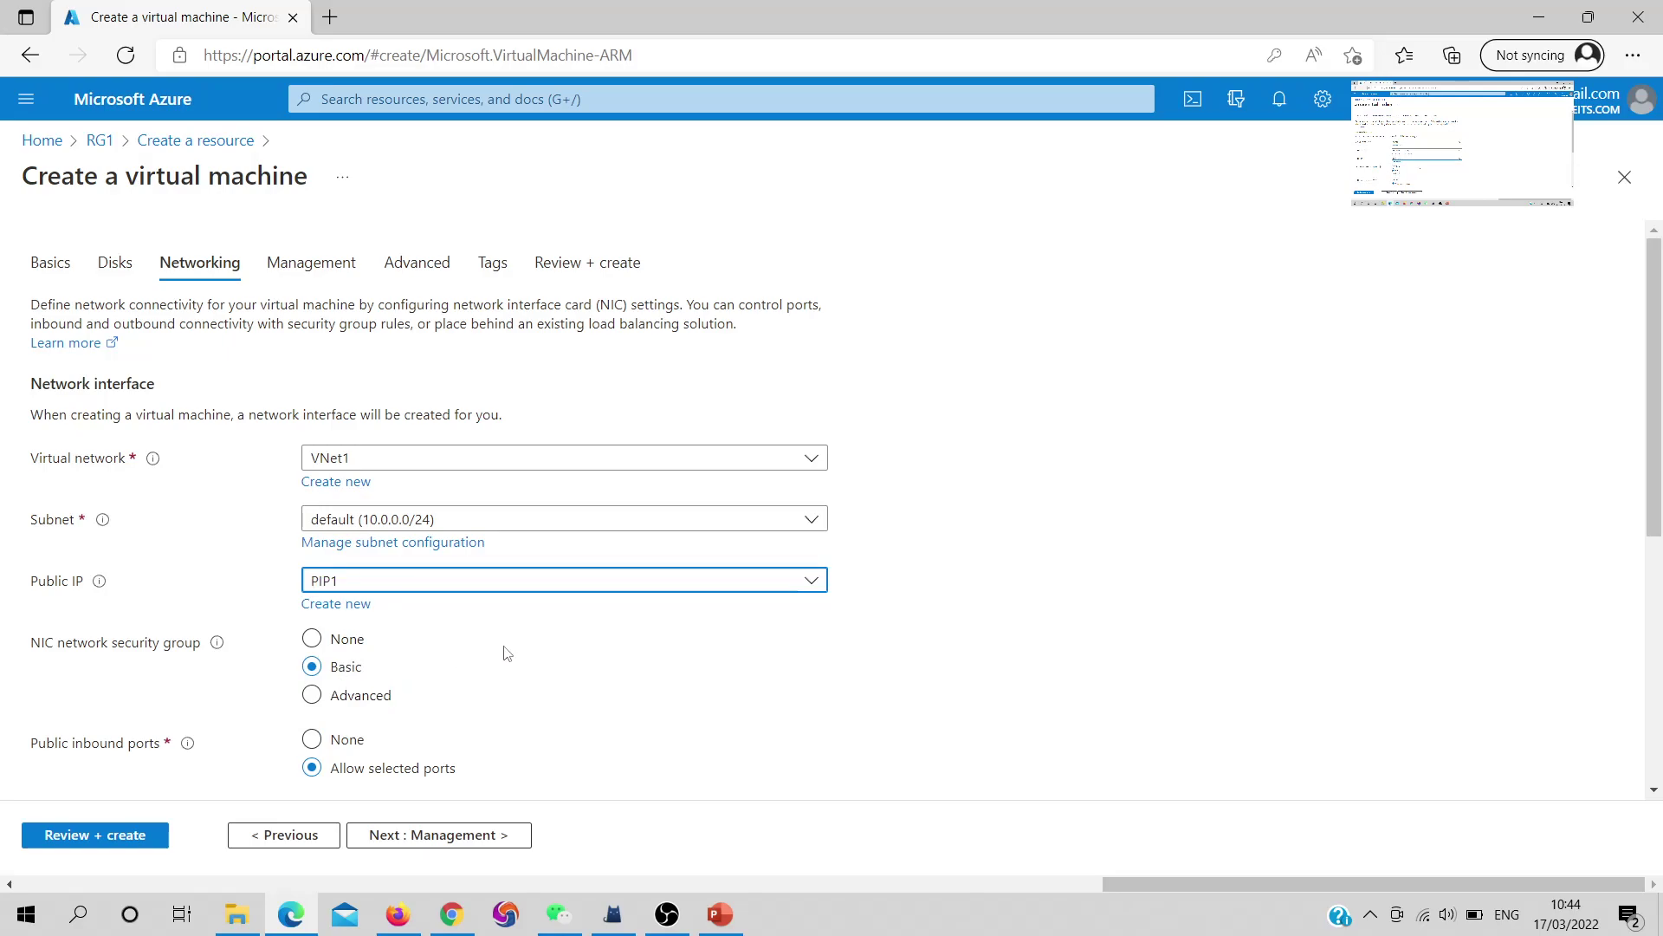
scroll(544, 654, "down", 3)
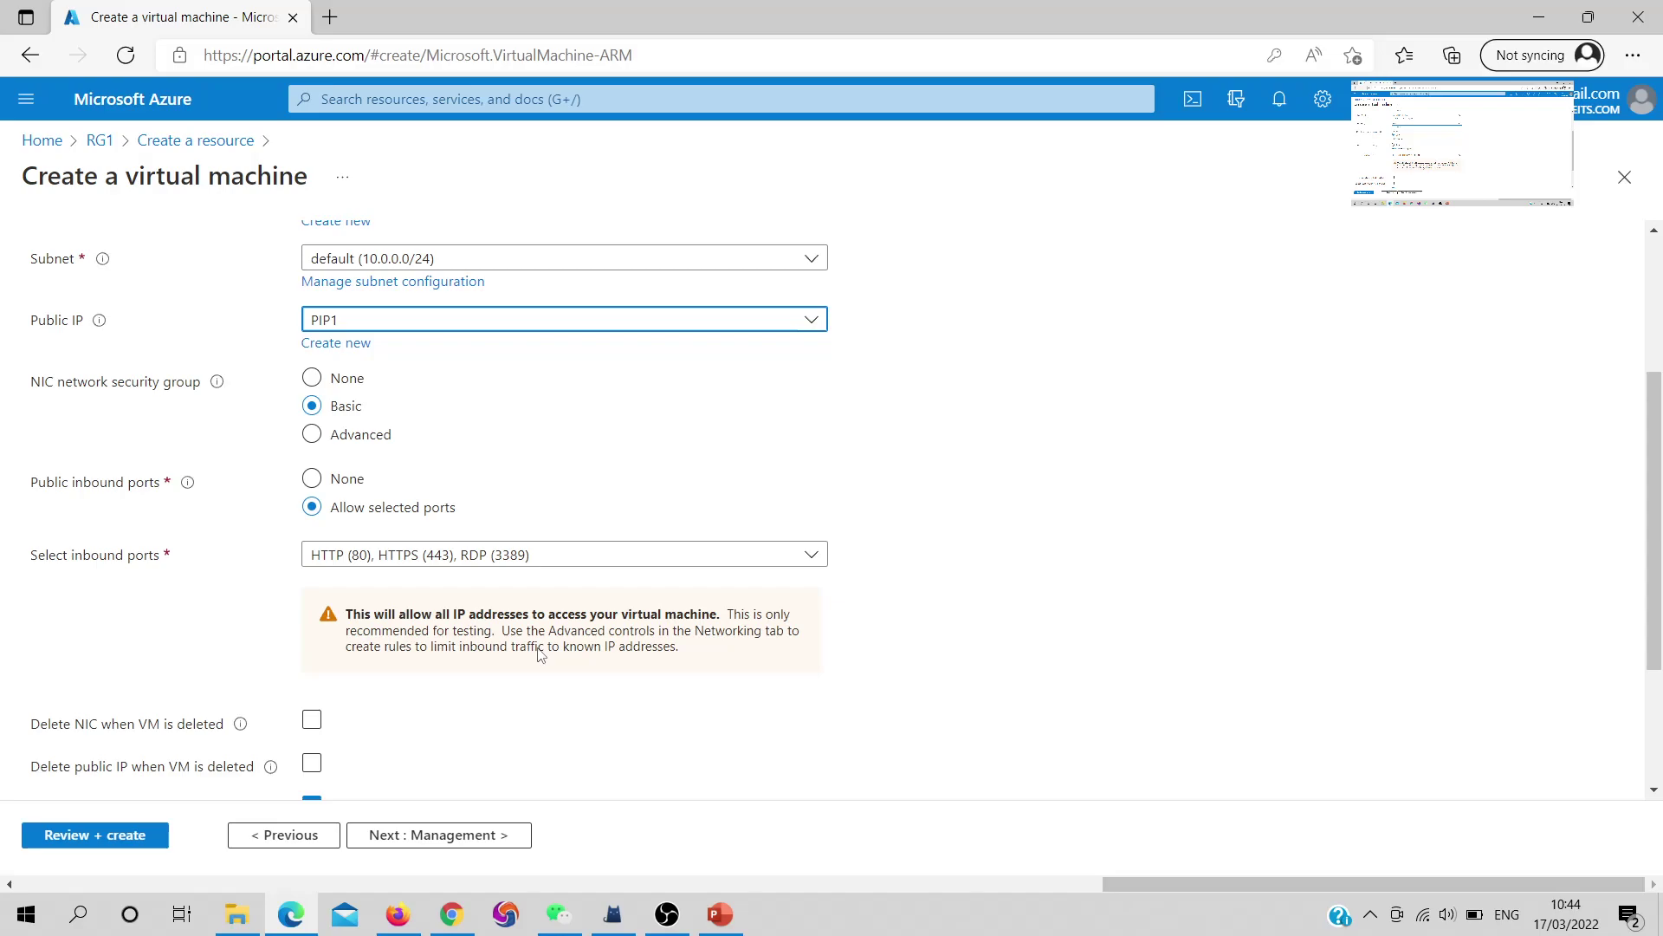
scroll(538, 656, "down", 2)
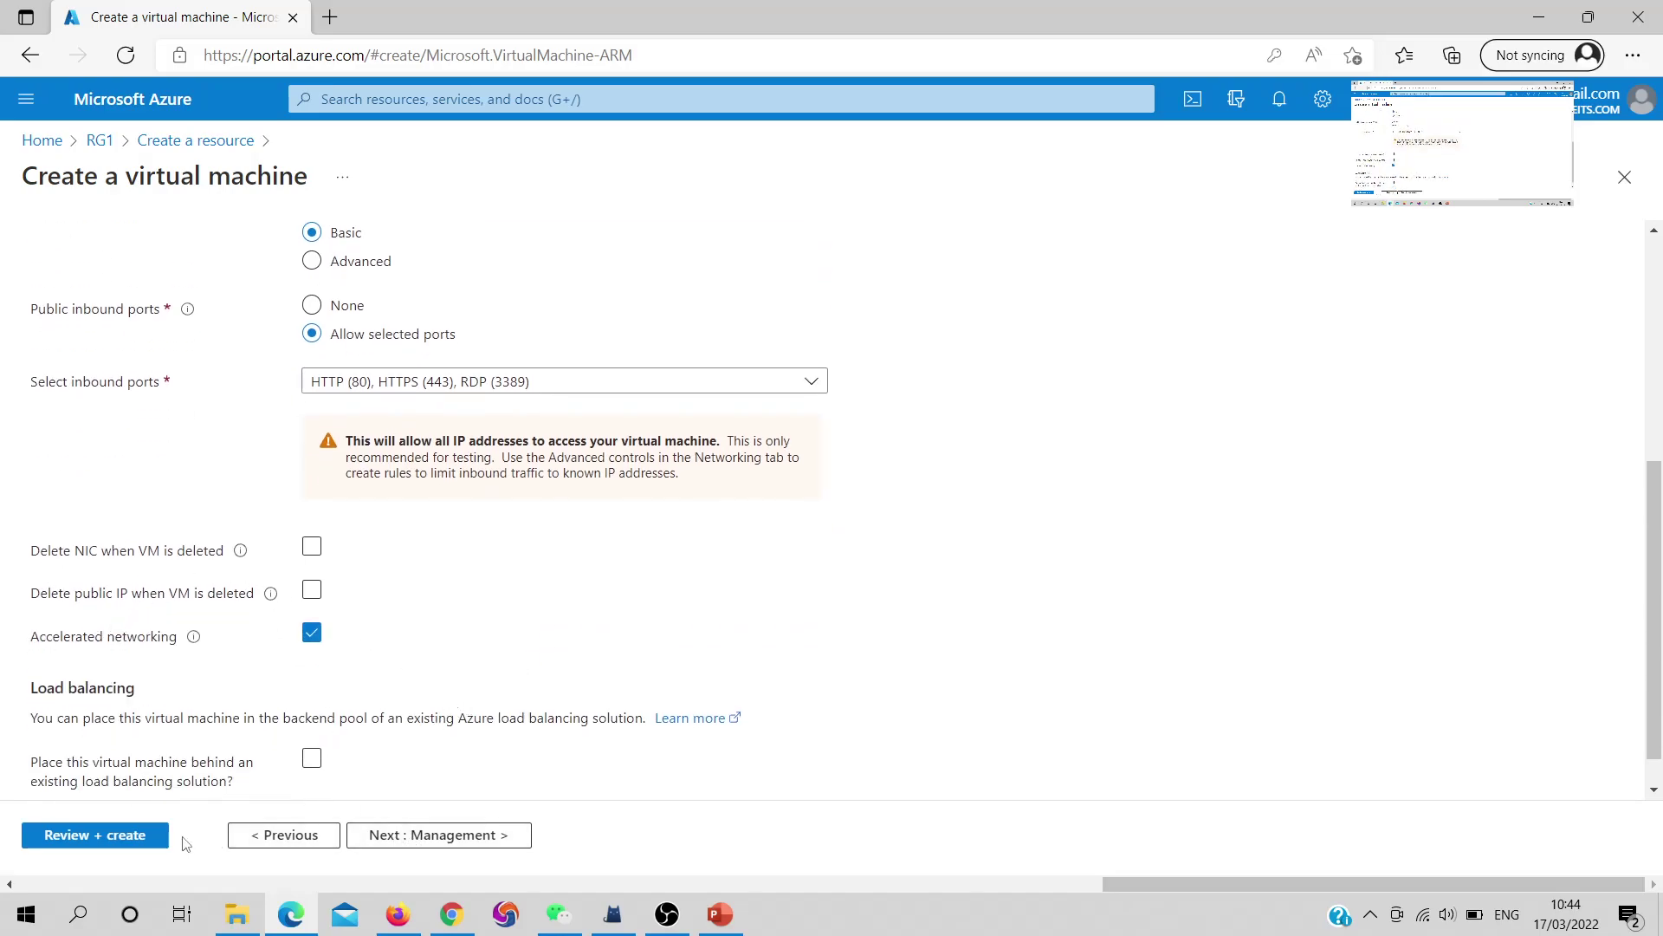
left_click(467, 836)
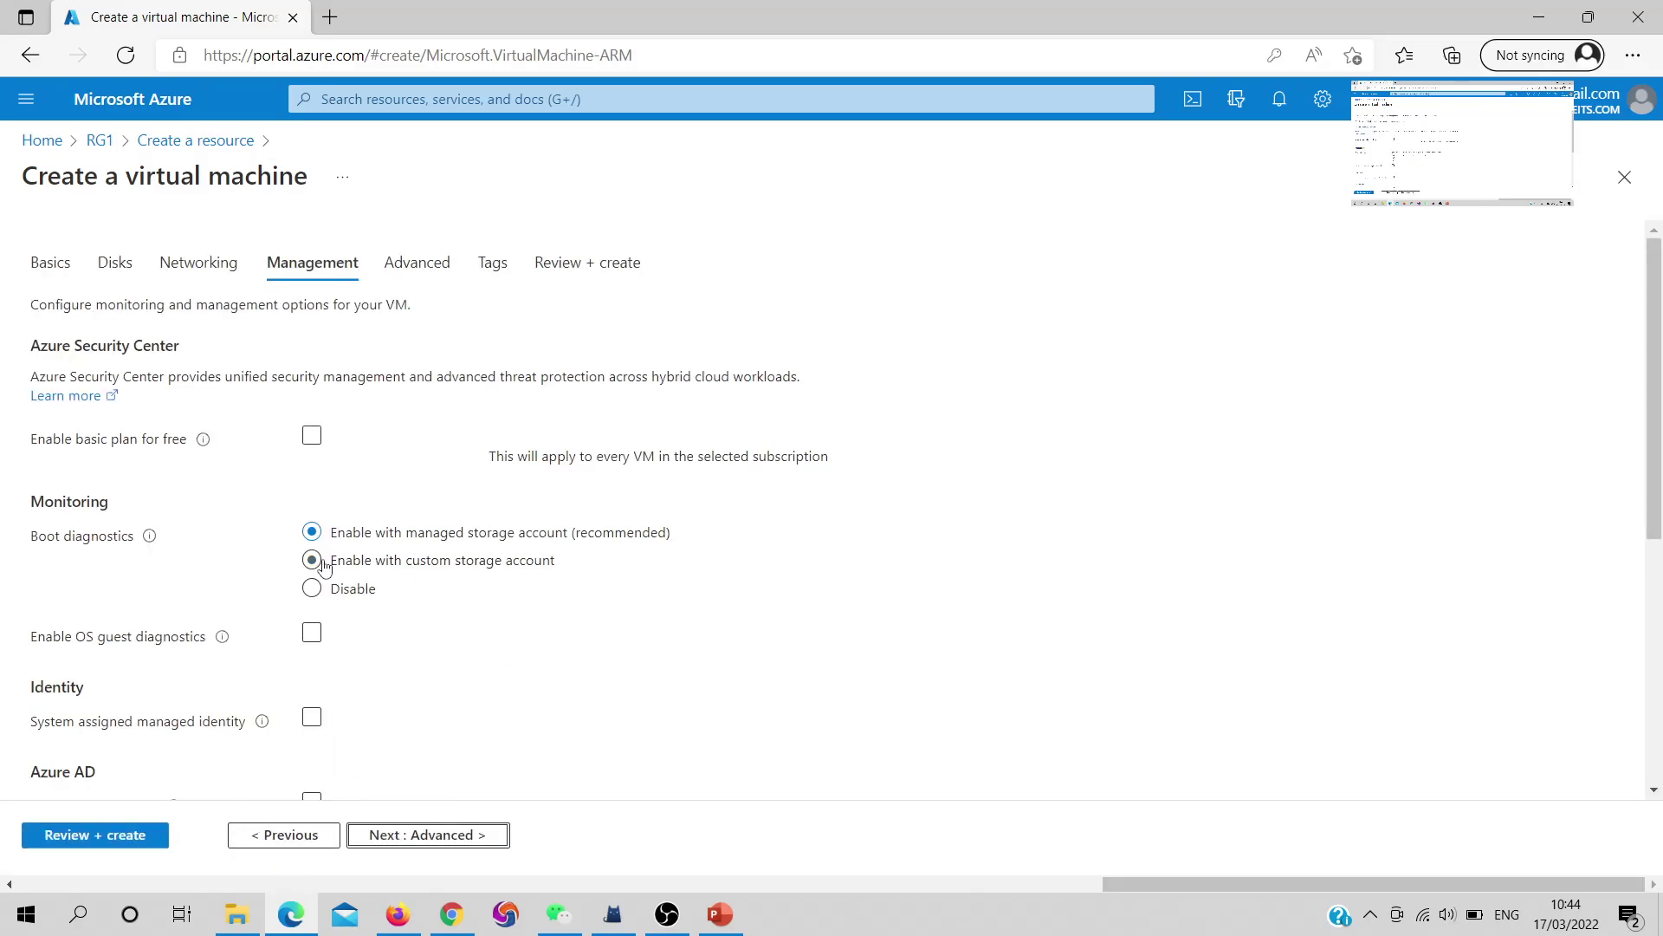
Tick the Windows 10 licence confirmation flagged in review, revalidate, and create VM1
left_click(92, 837)
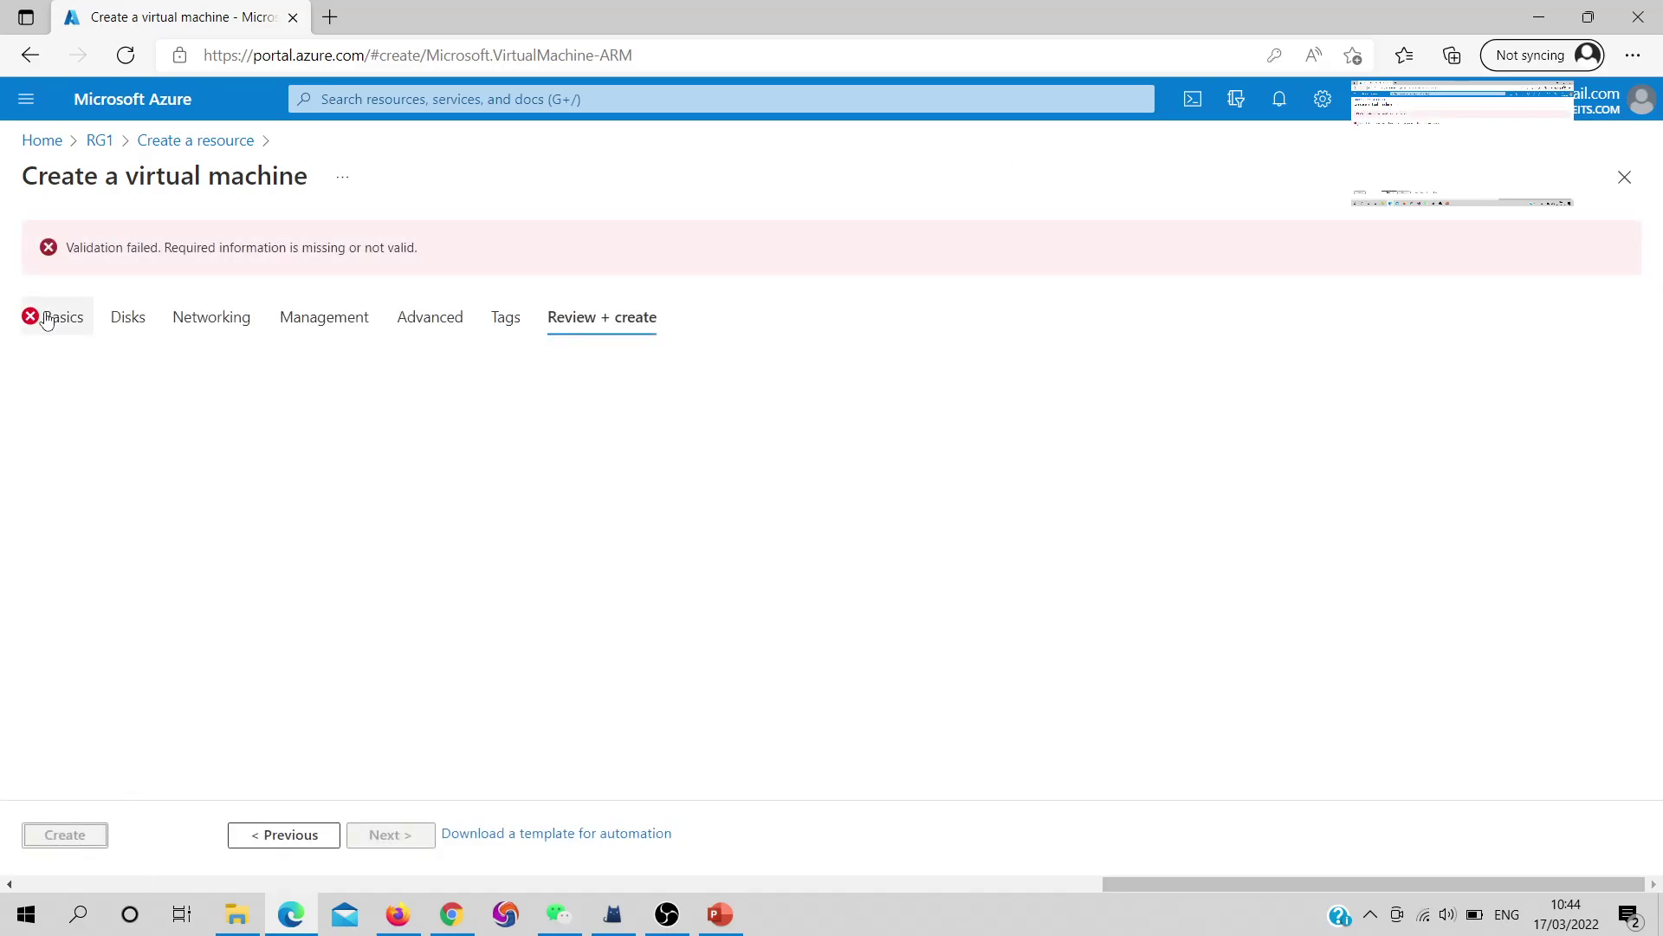
left_click(48, 318)
scroll(234, 554, "down", 3)
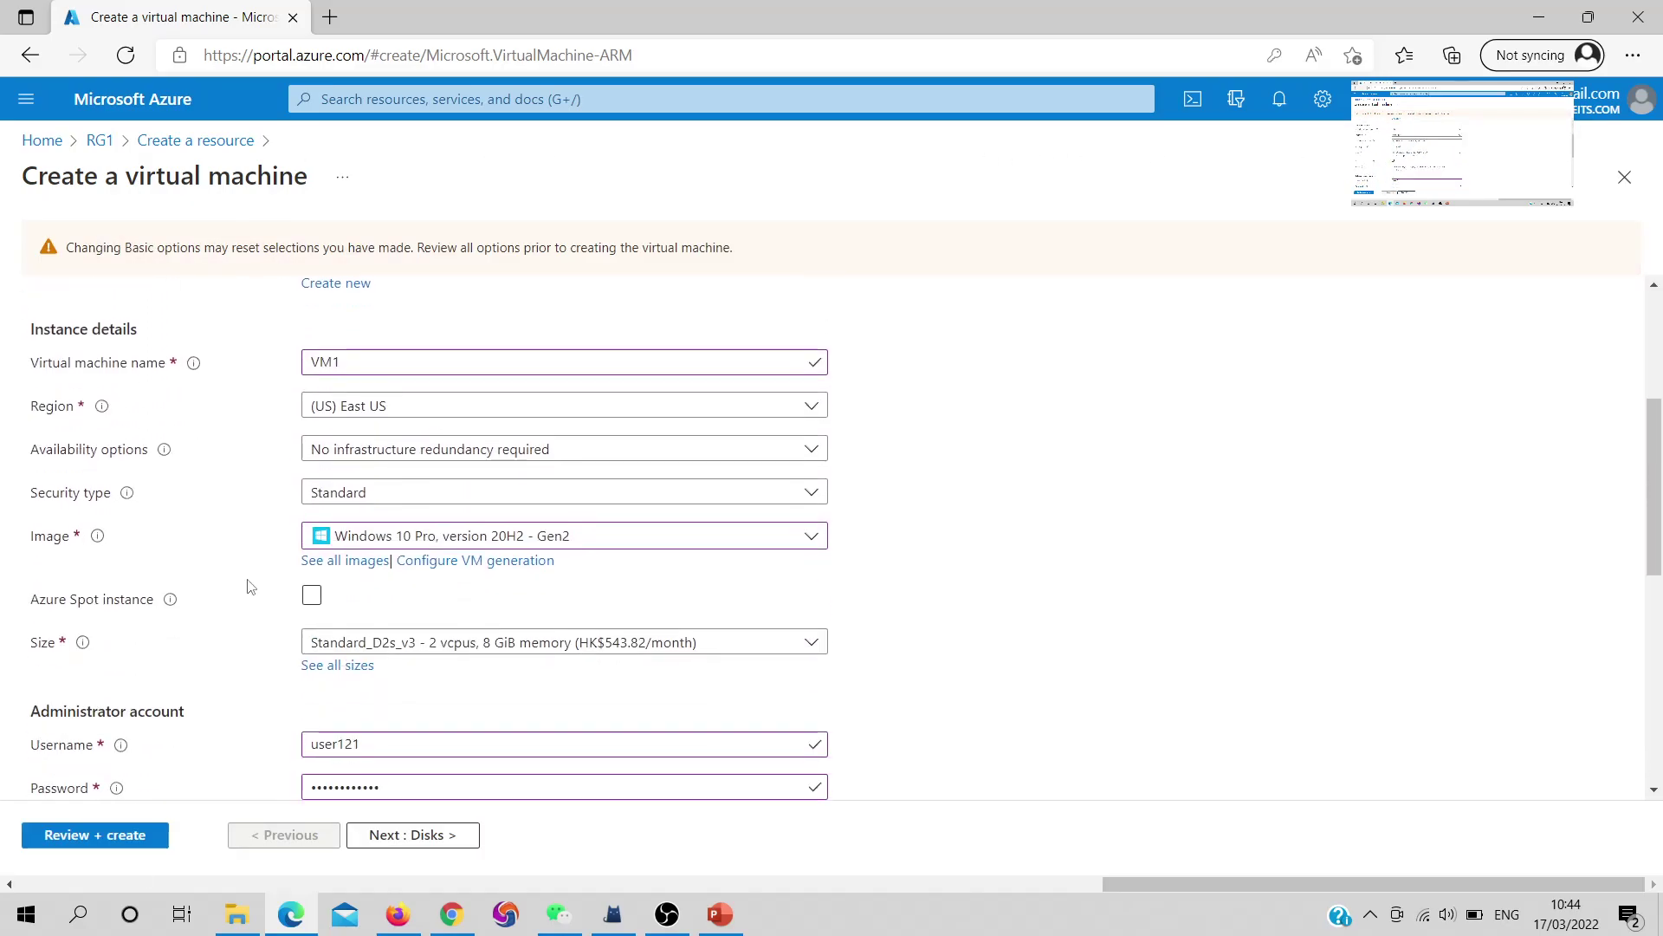
scroll(250, 586, "down", 6)
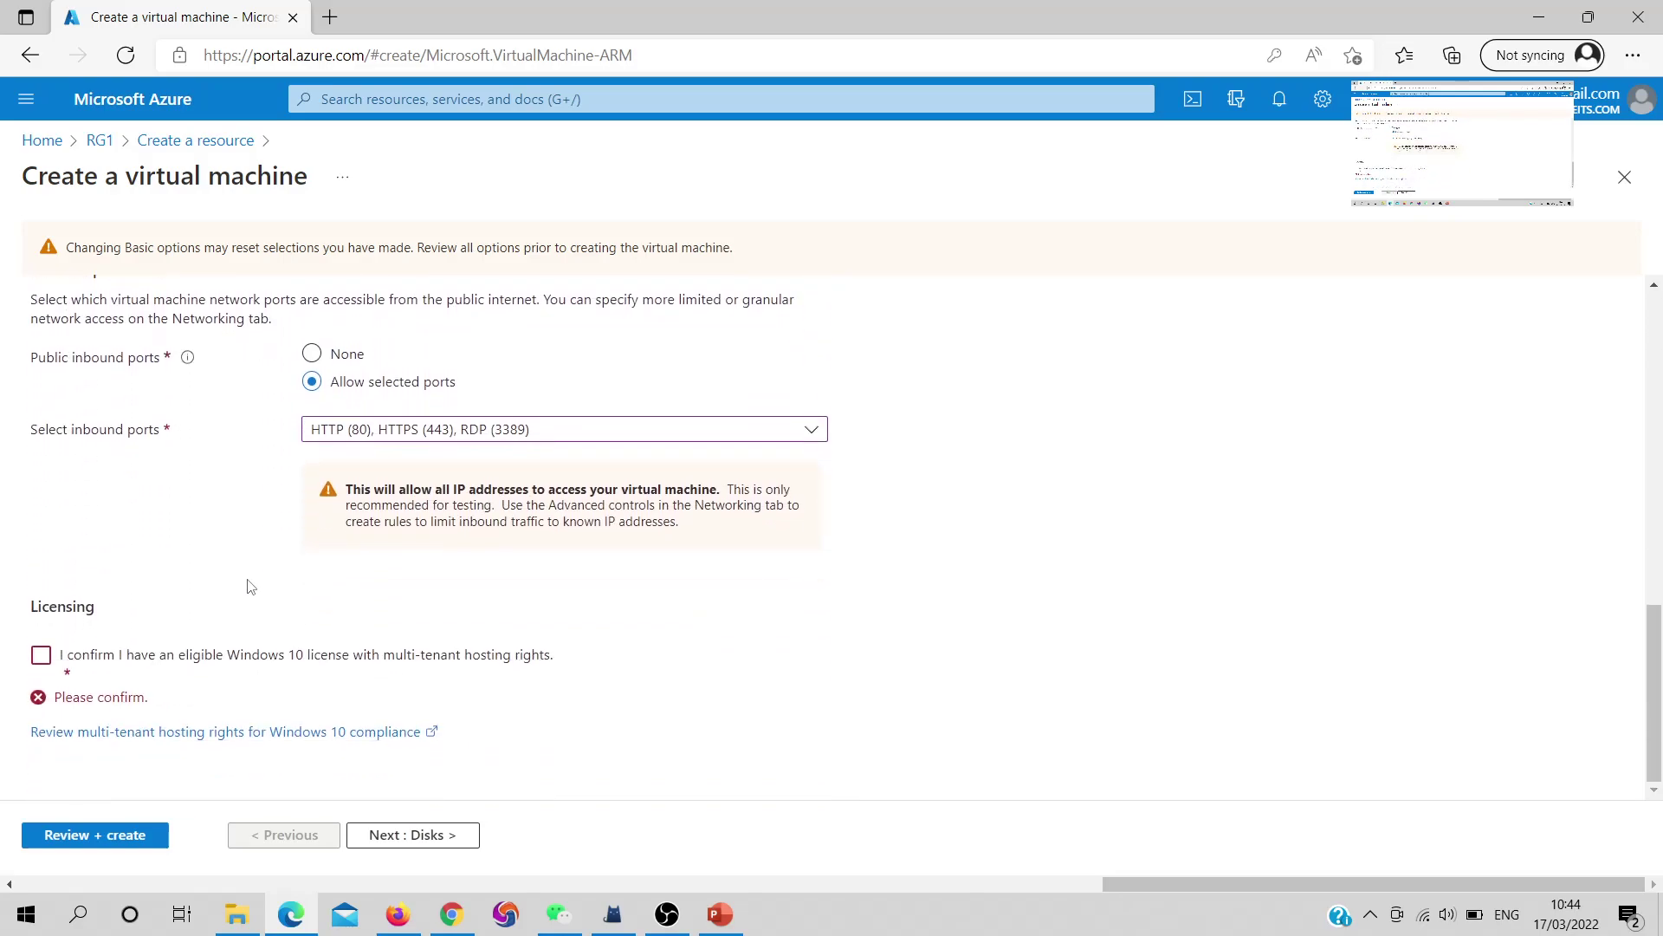
left_click(41, 655)
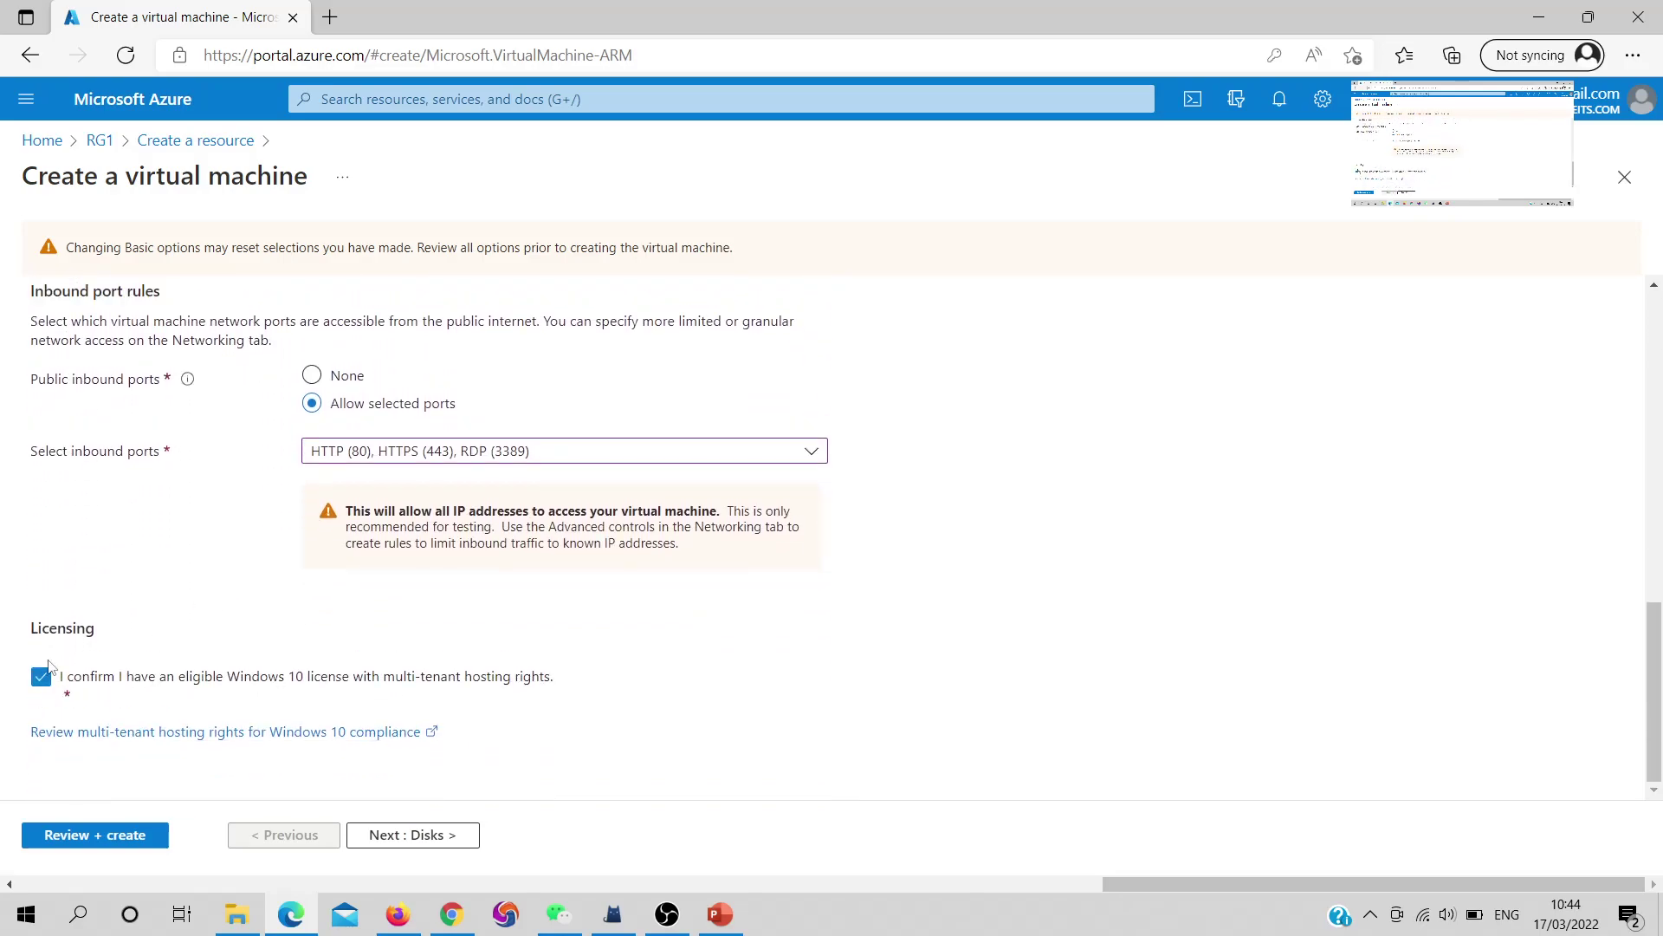
left_click(130, 839)
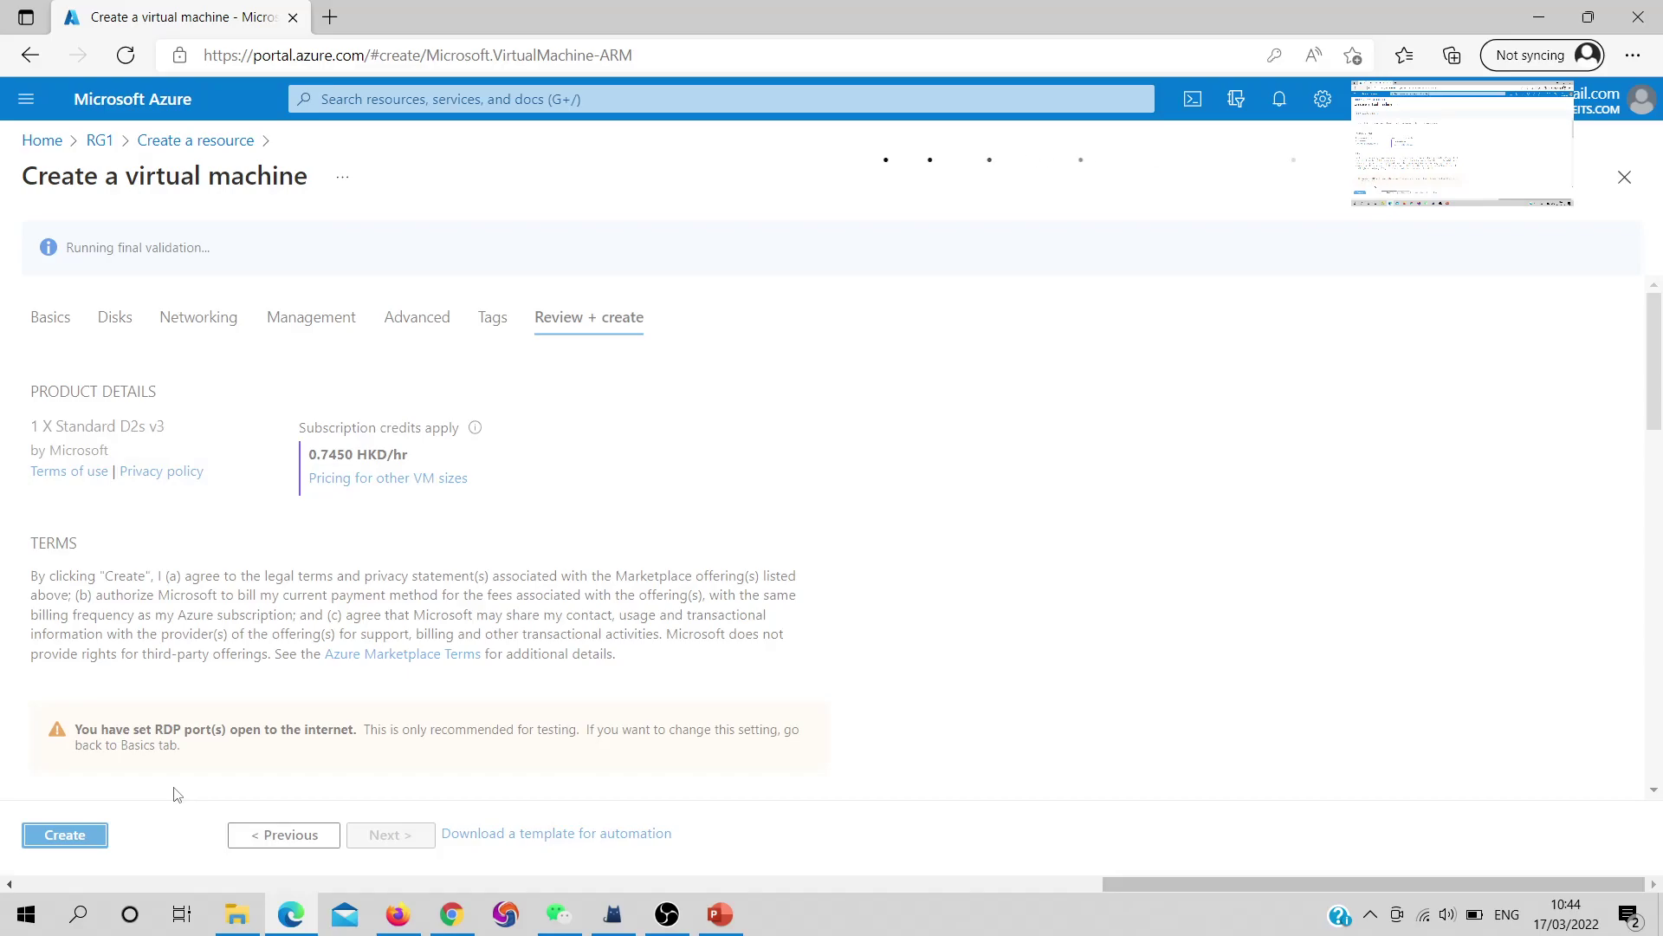
left_click(78, 840)
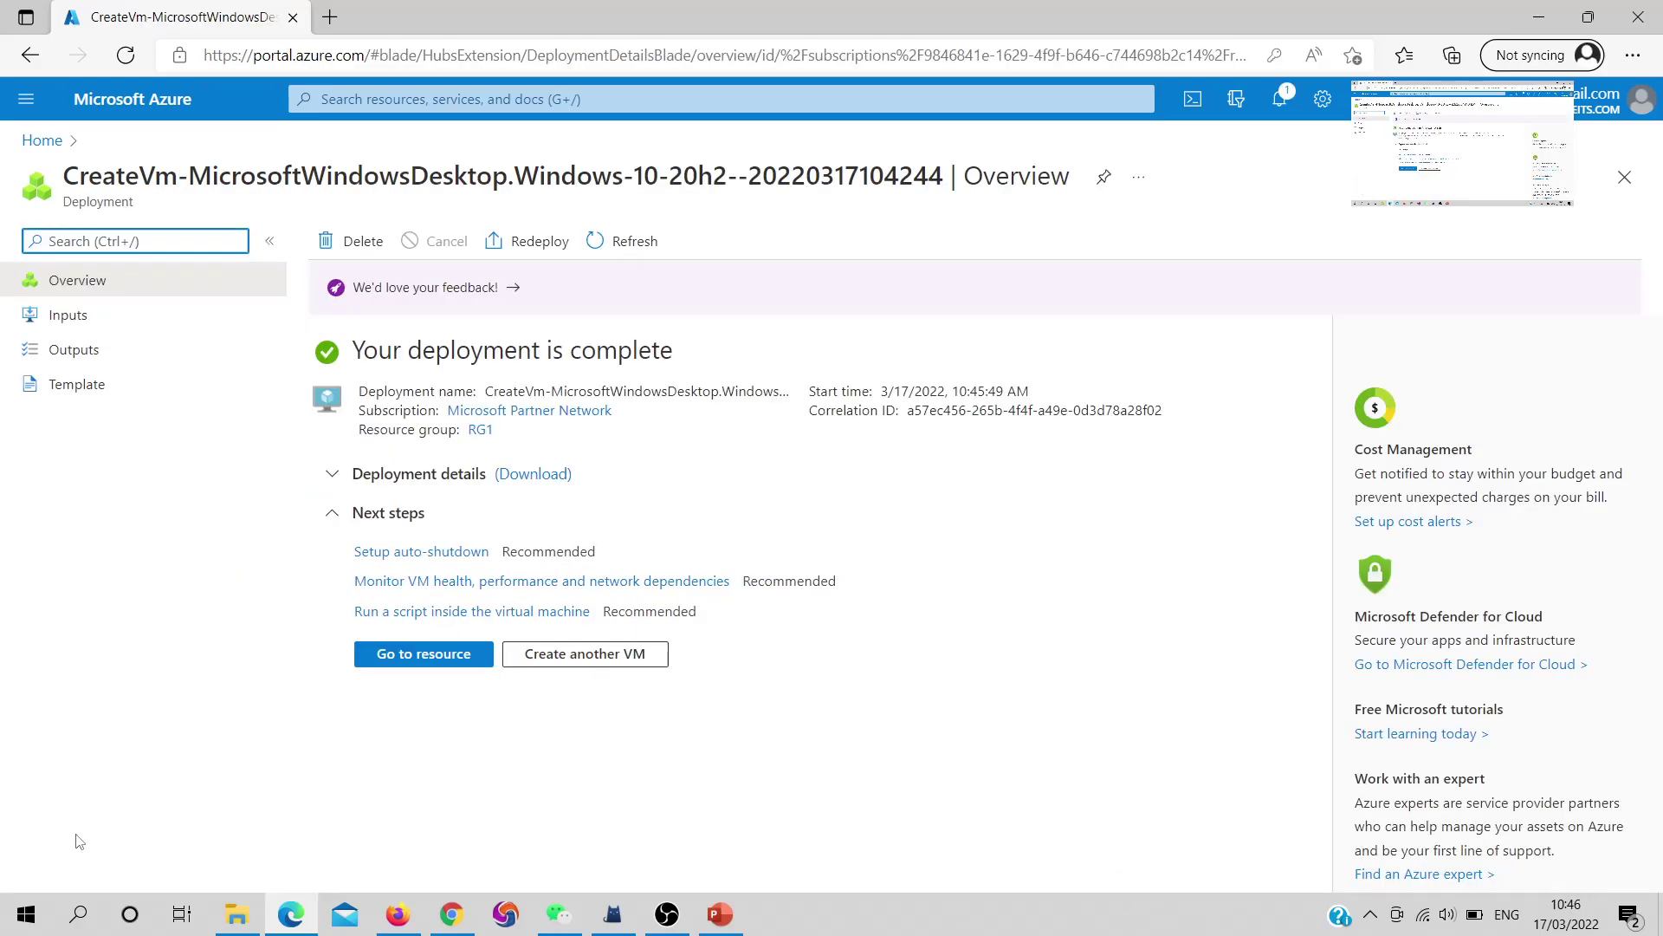
left_click(407, 660)
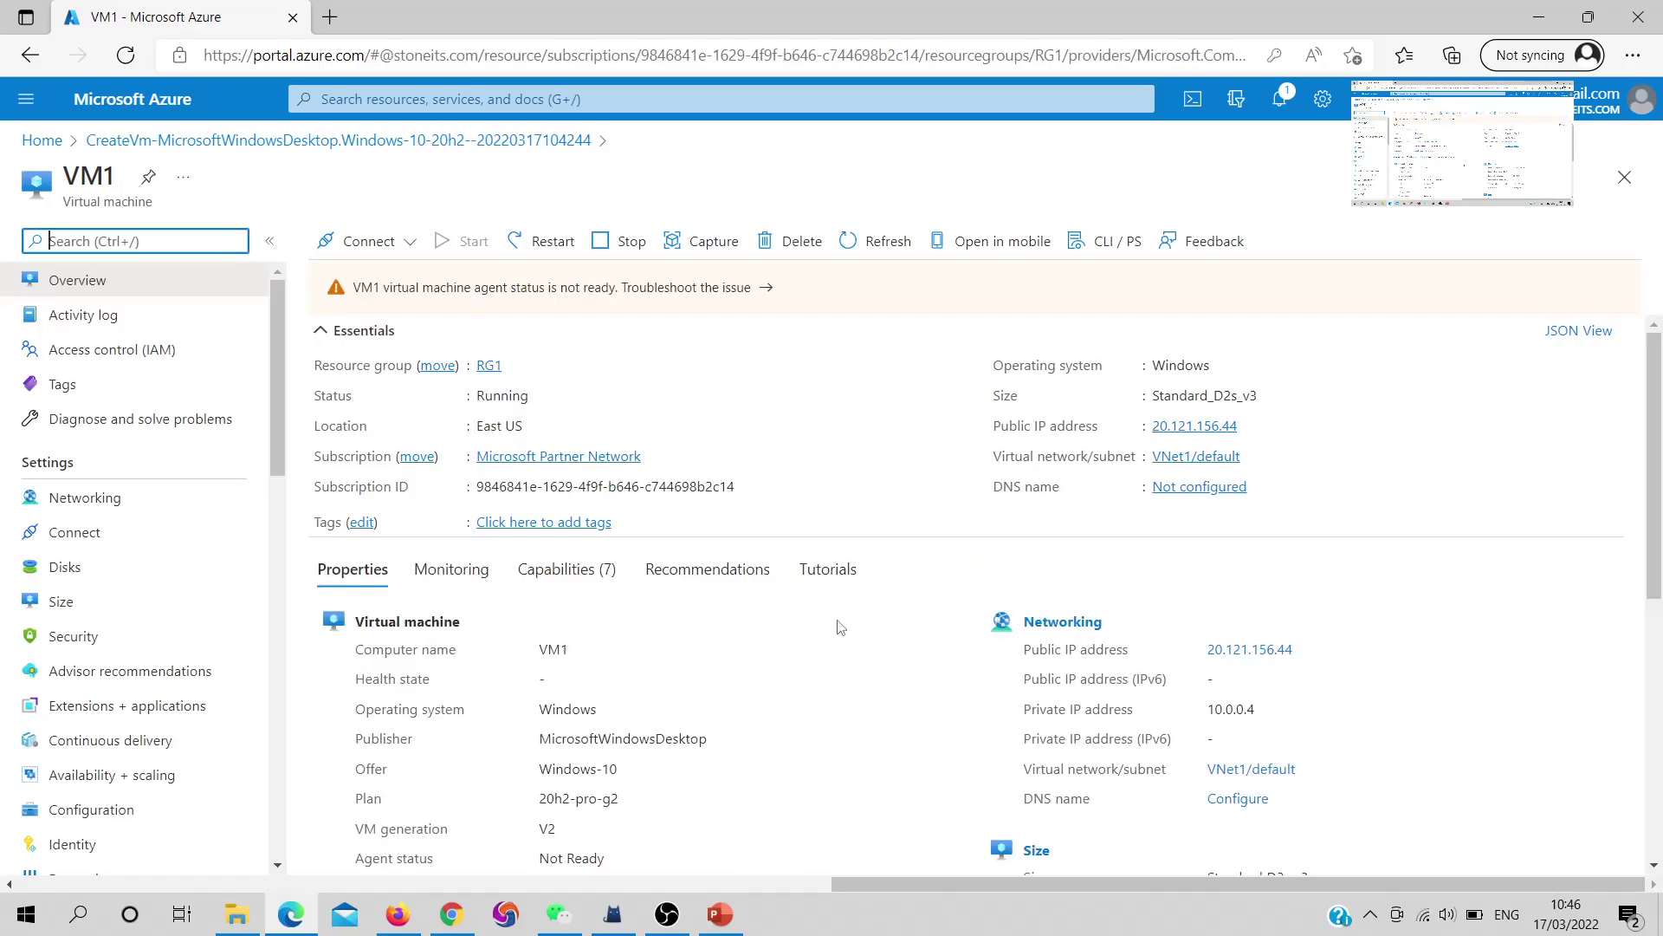
left_click_drag(1001, 429, 1099, 426)
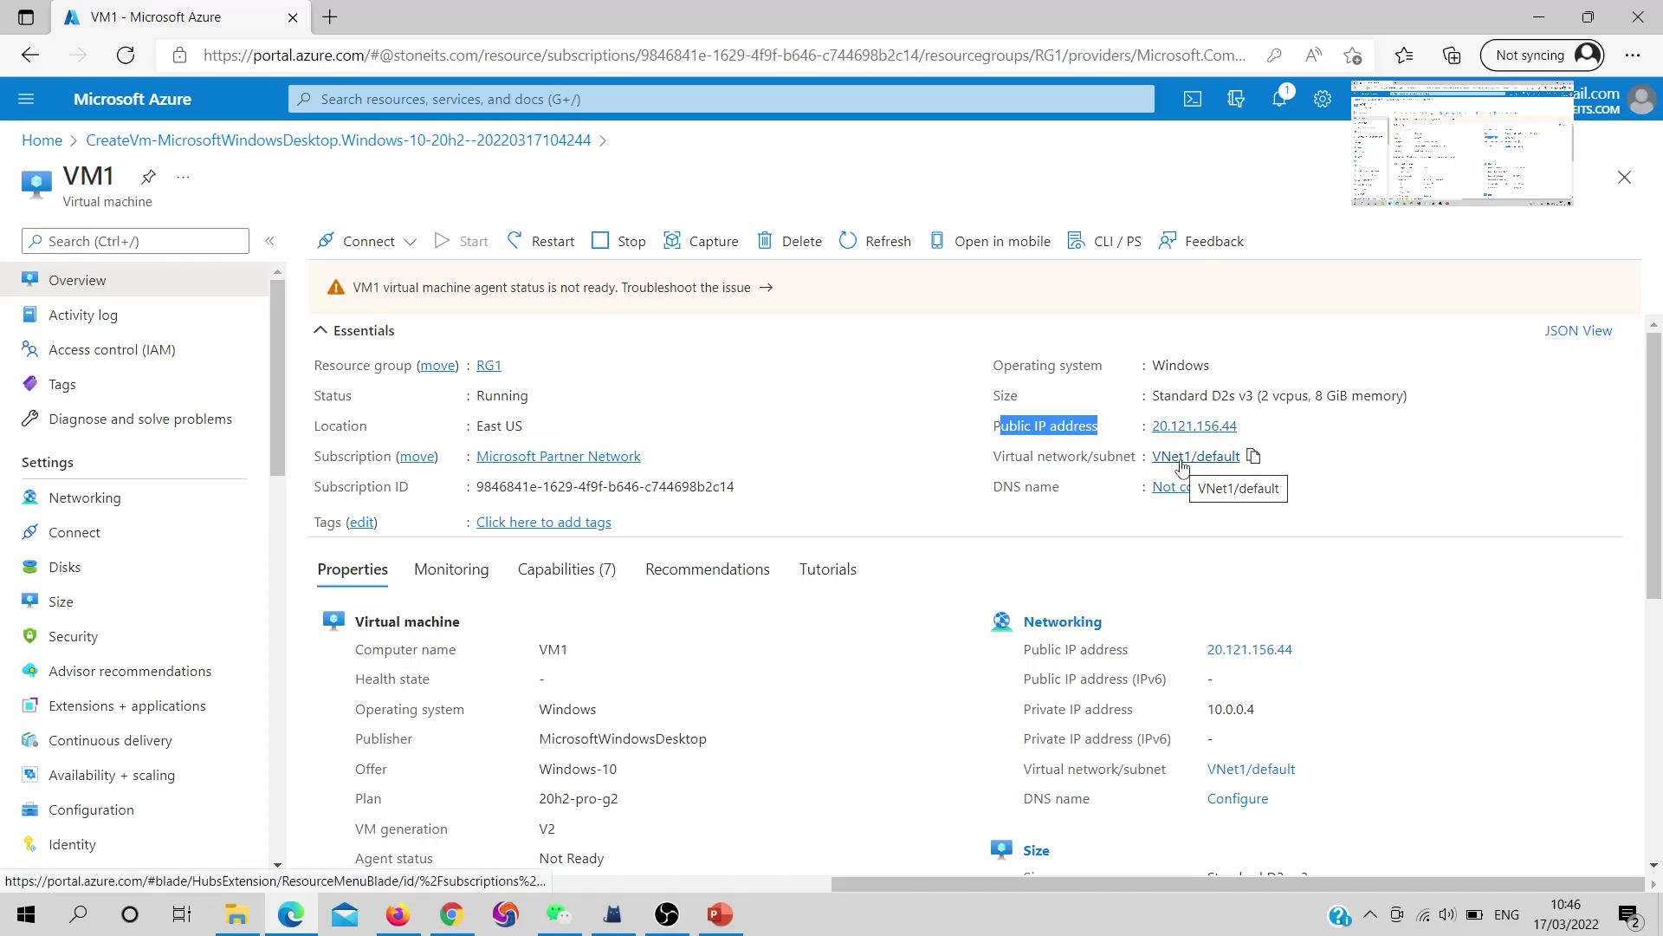
left_click(1184, 430)
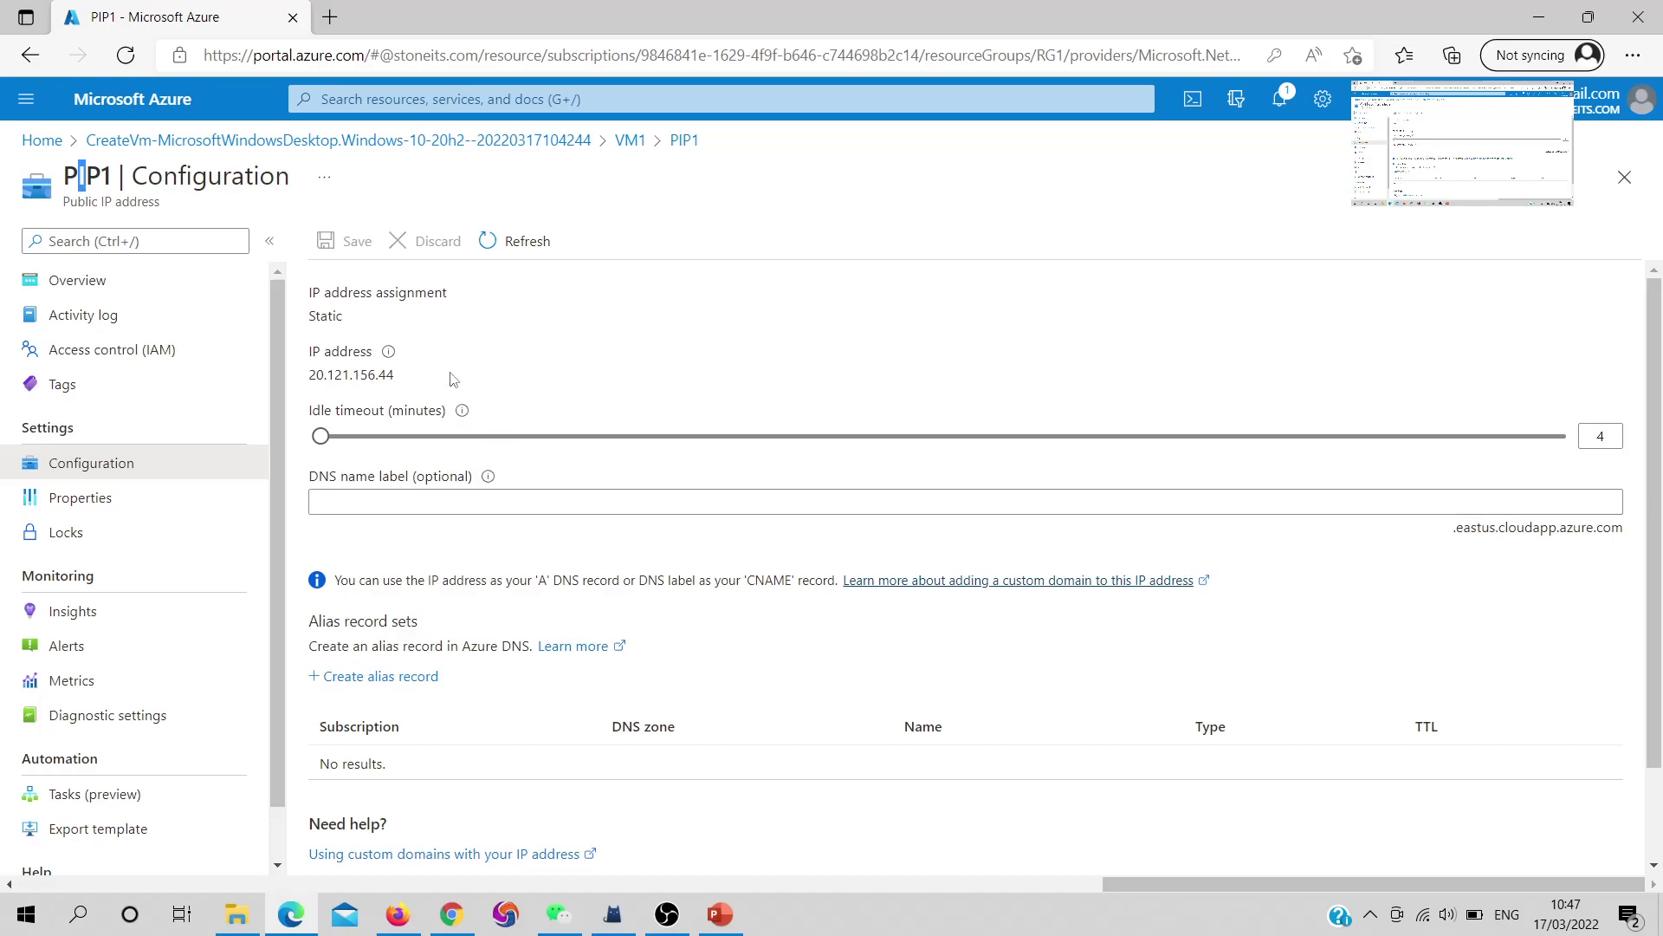
left_click_drag(311, 309, 438, 333)
scroll(441, 354, "down", 2)
scroll(449, 379, "up", 1)
left_click(637, 144)
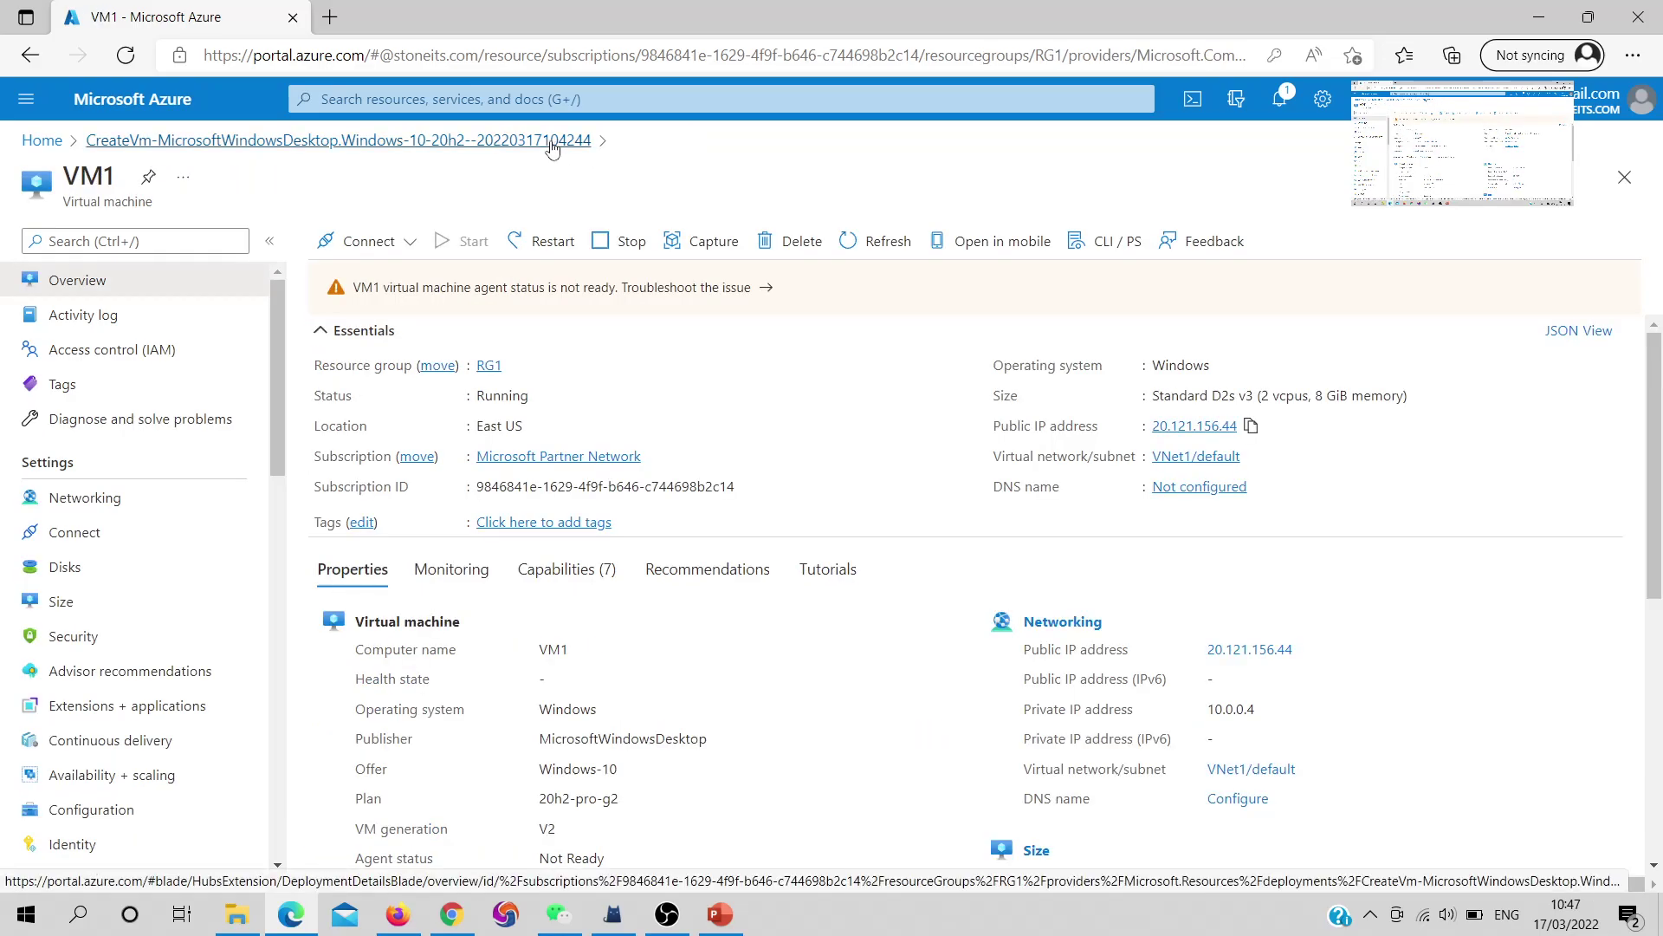
left_click(552, 145)
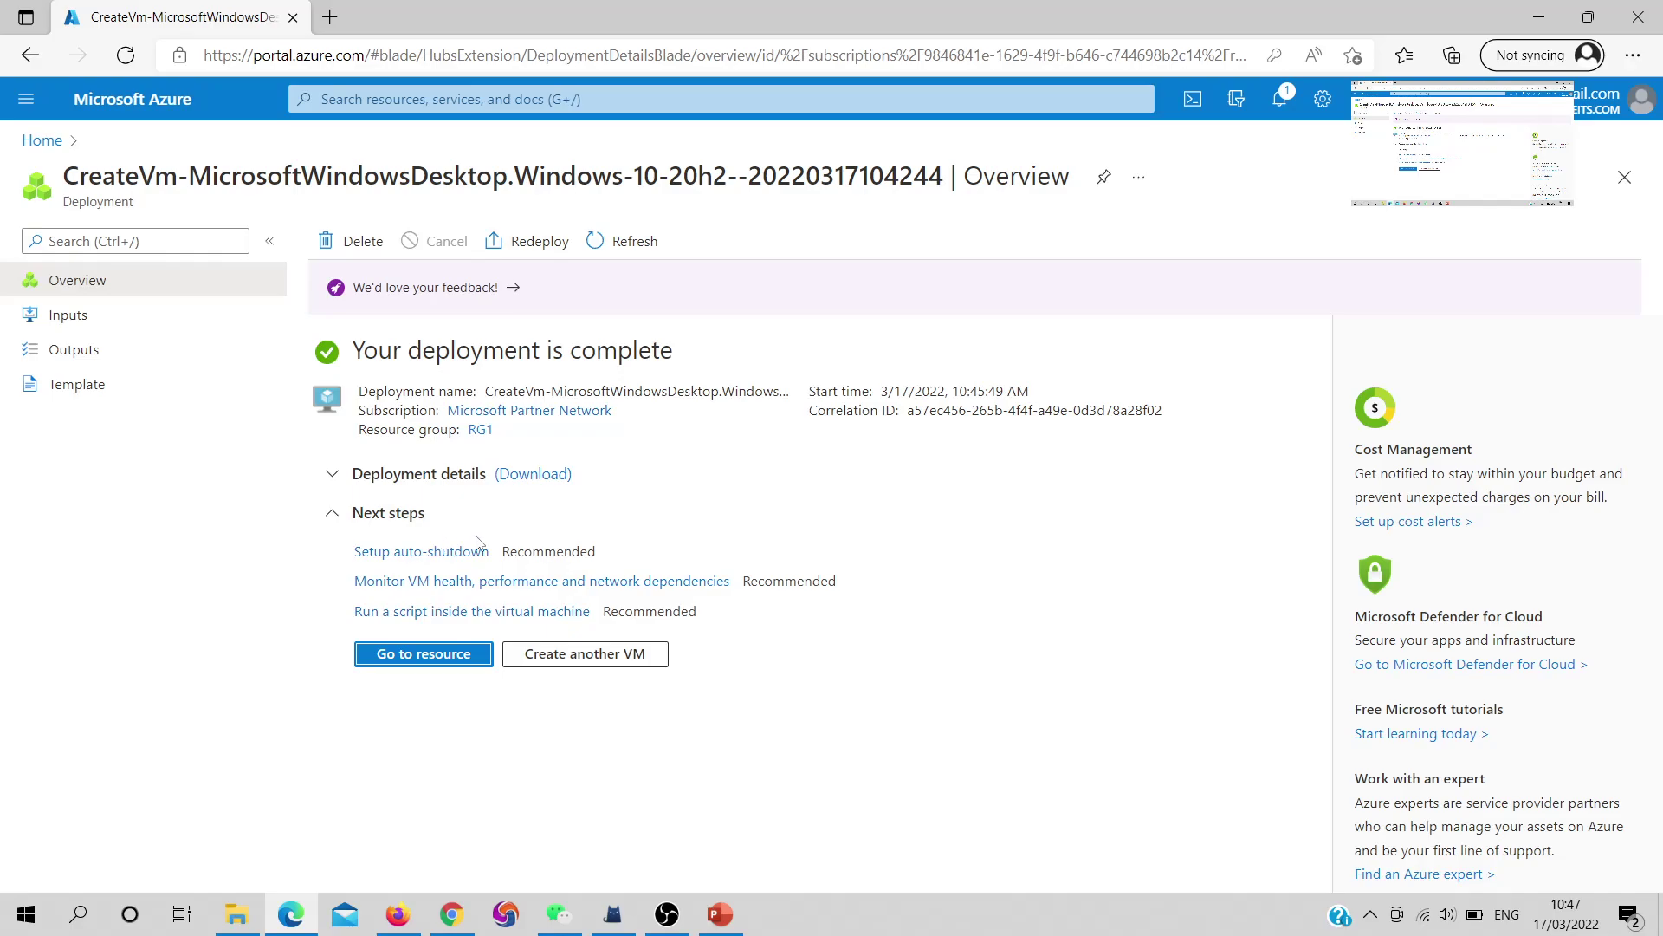
Check VM1-nsg's inbound rules for RDP, HTTP and HTTPS, then return to RG1
left_click(479, 430)
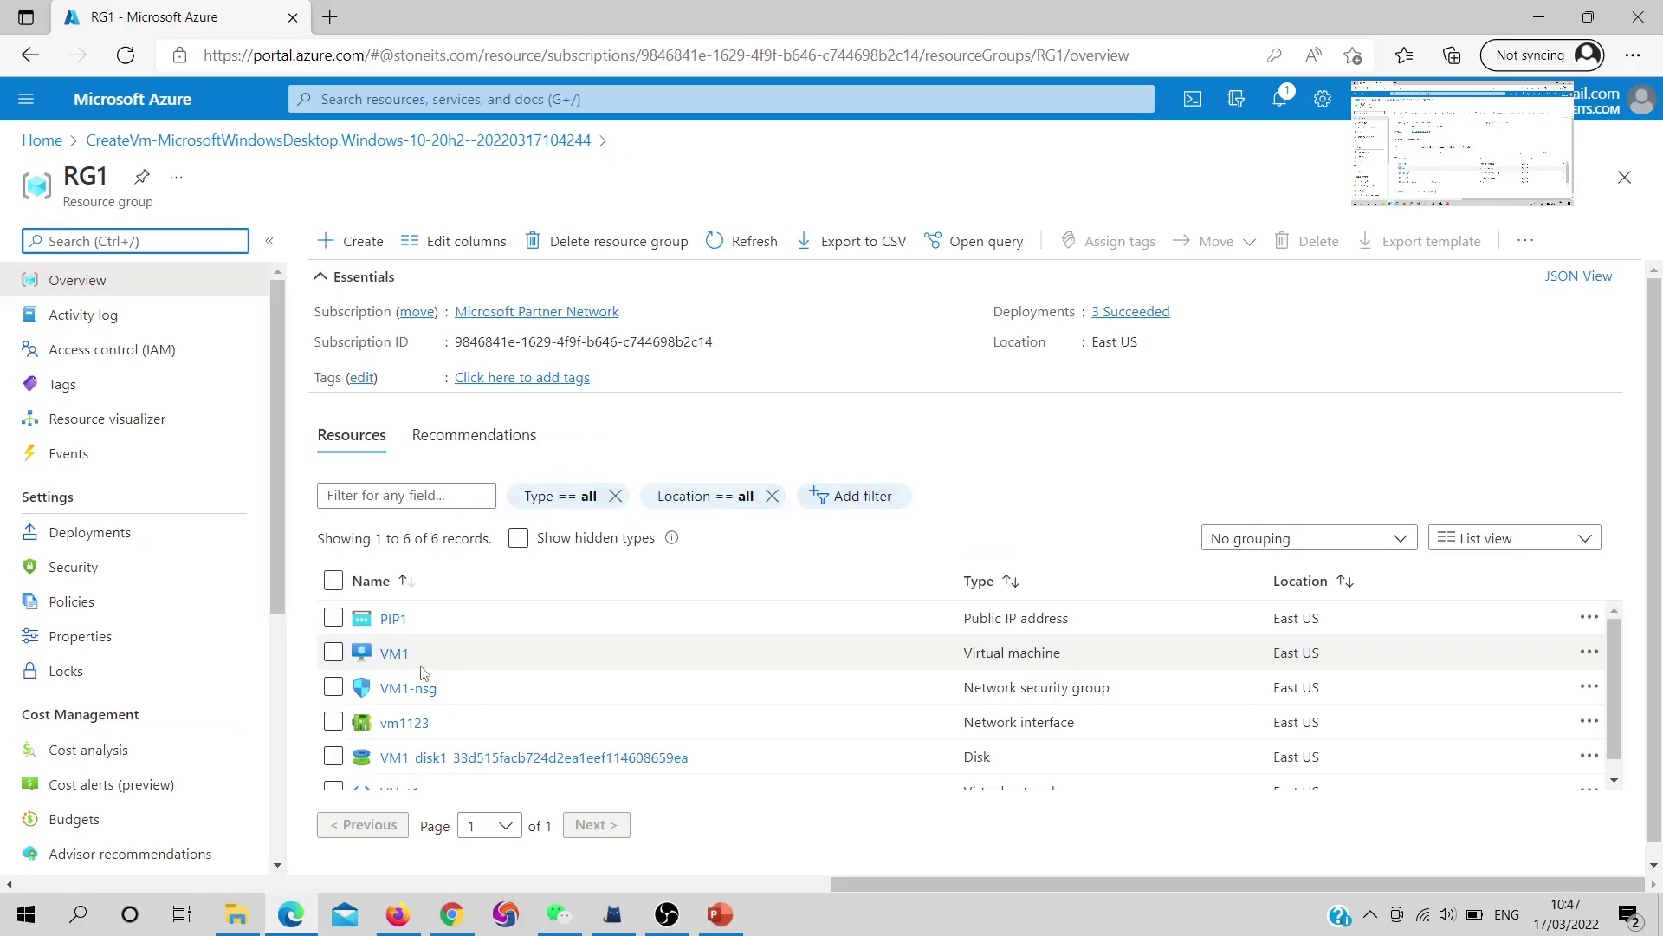
scroll(555, 721, "down", 2)
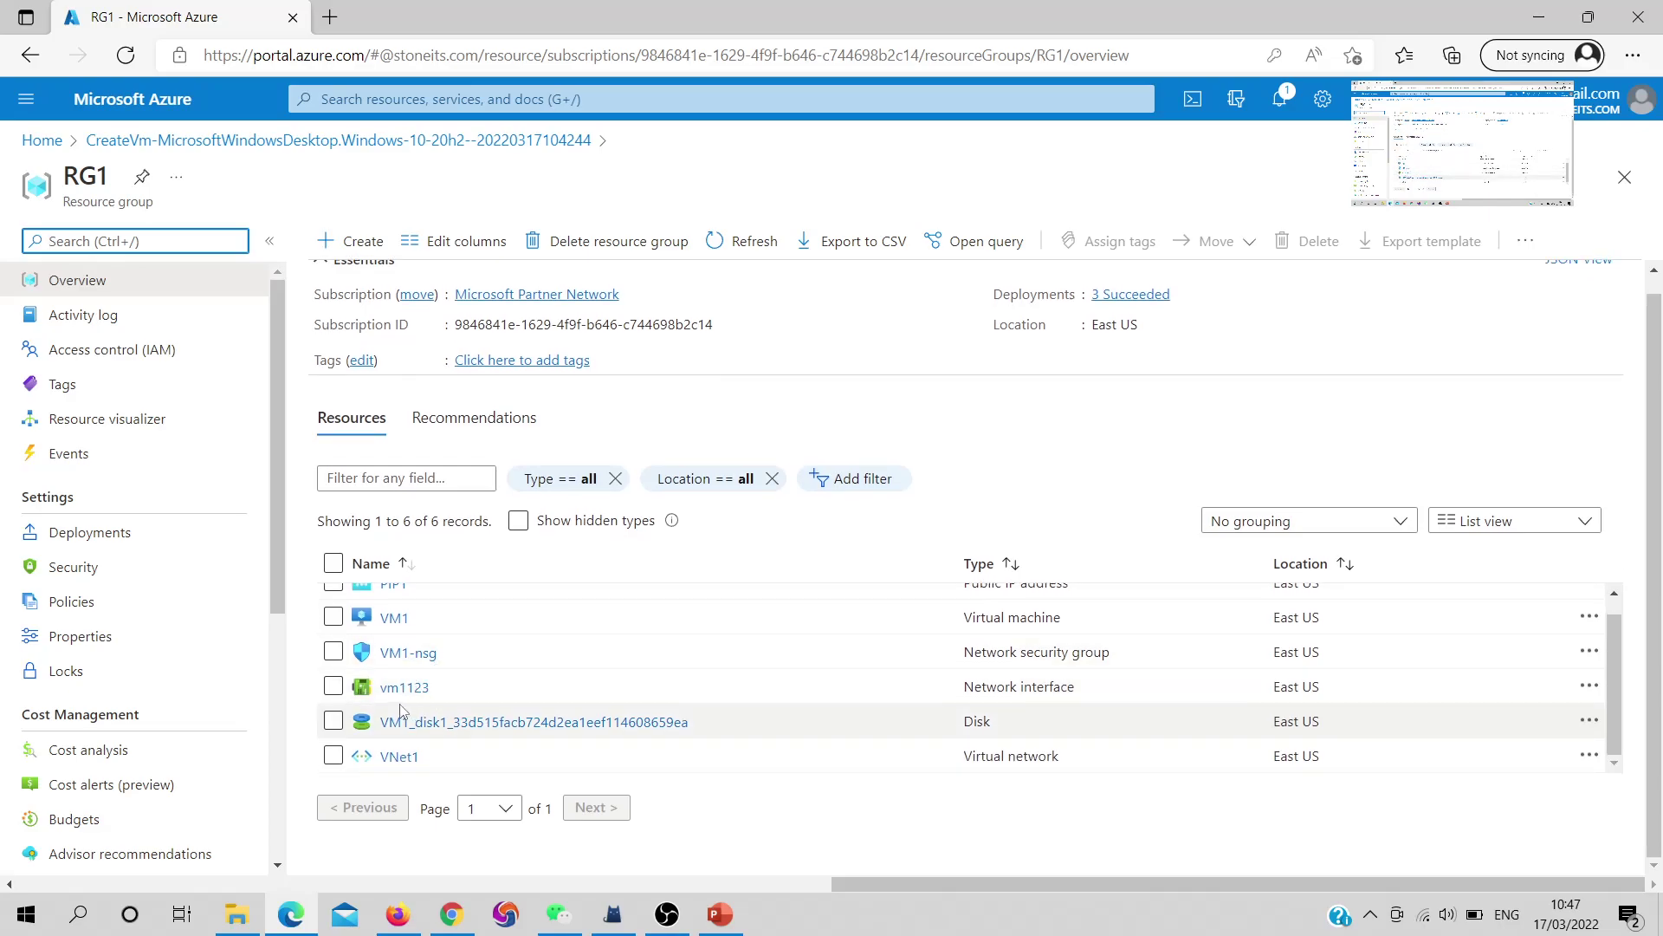
left_click(412, 655)
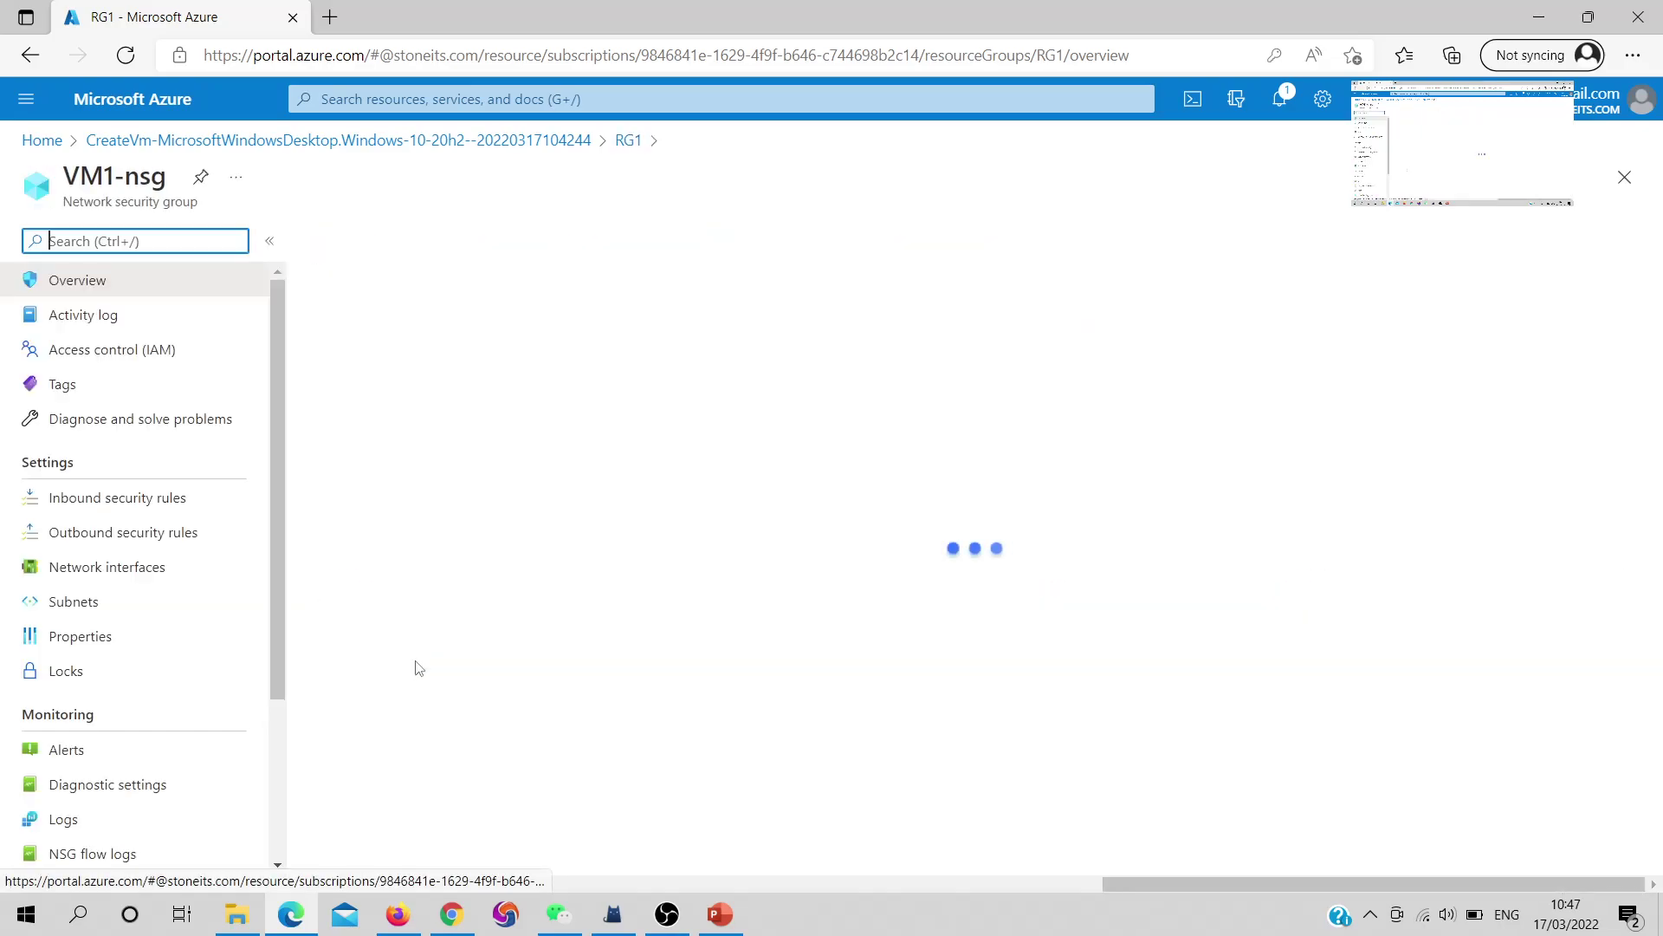
left_click(105, 497)
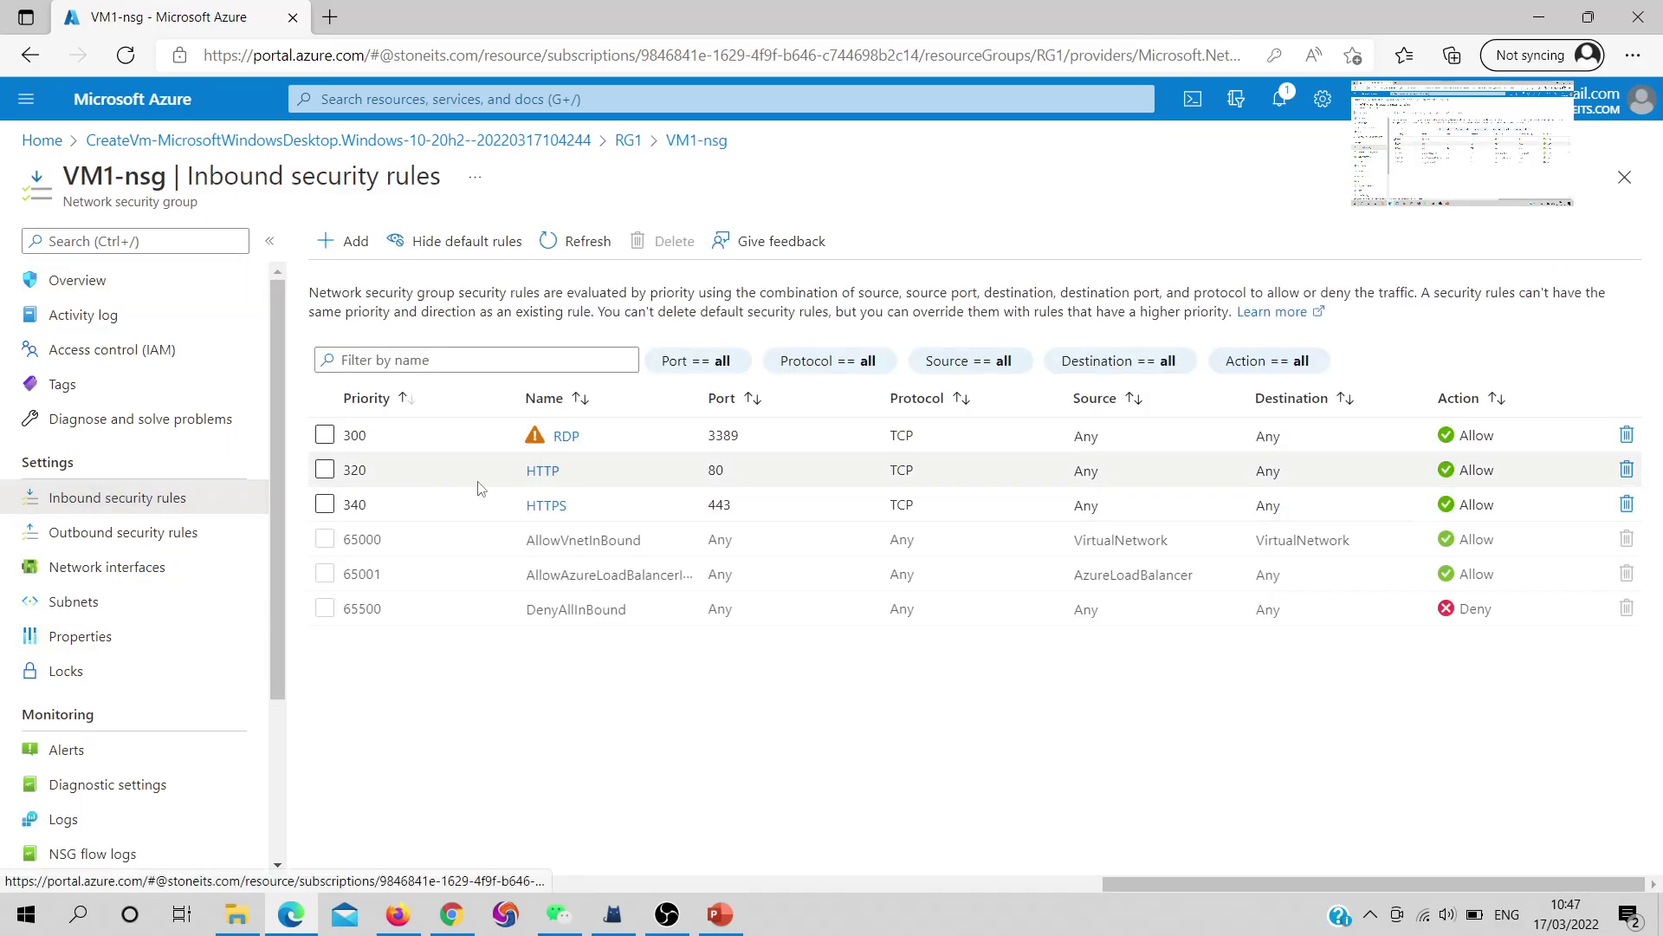
mouse_move(615, 473)
left_mouse_down()
mouse_move(523, 472)
mouse_move(509, 506)
left_mouse_up()
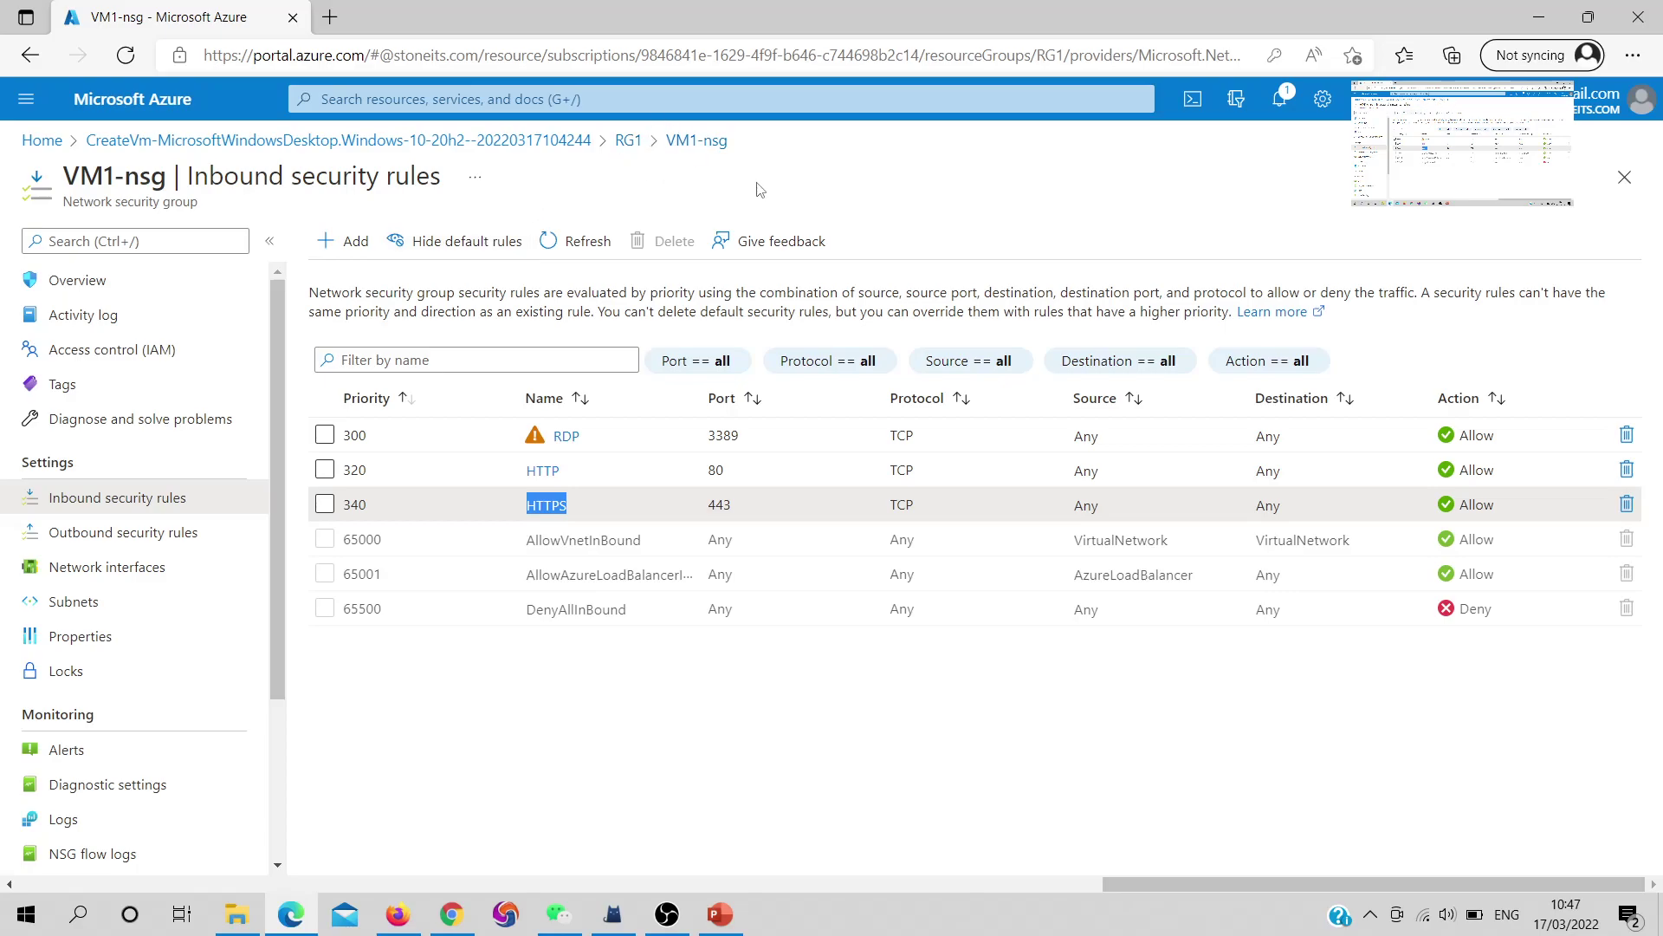
left_click(638, 146)
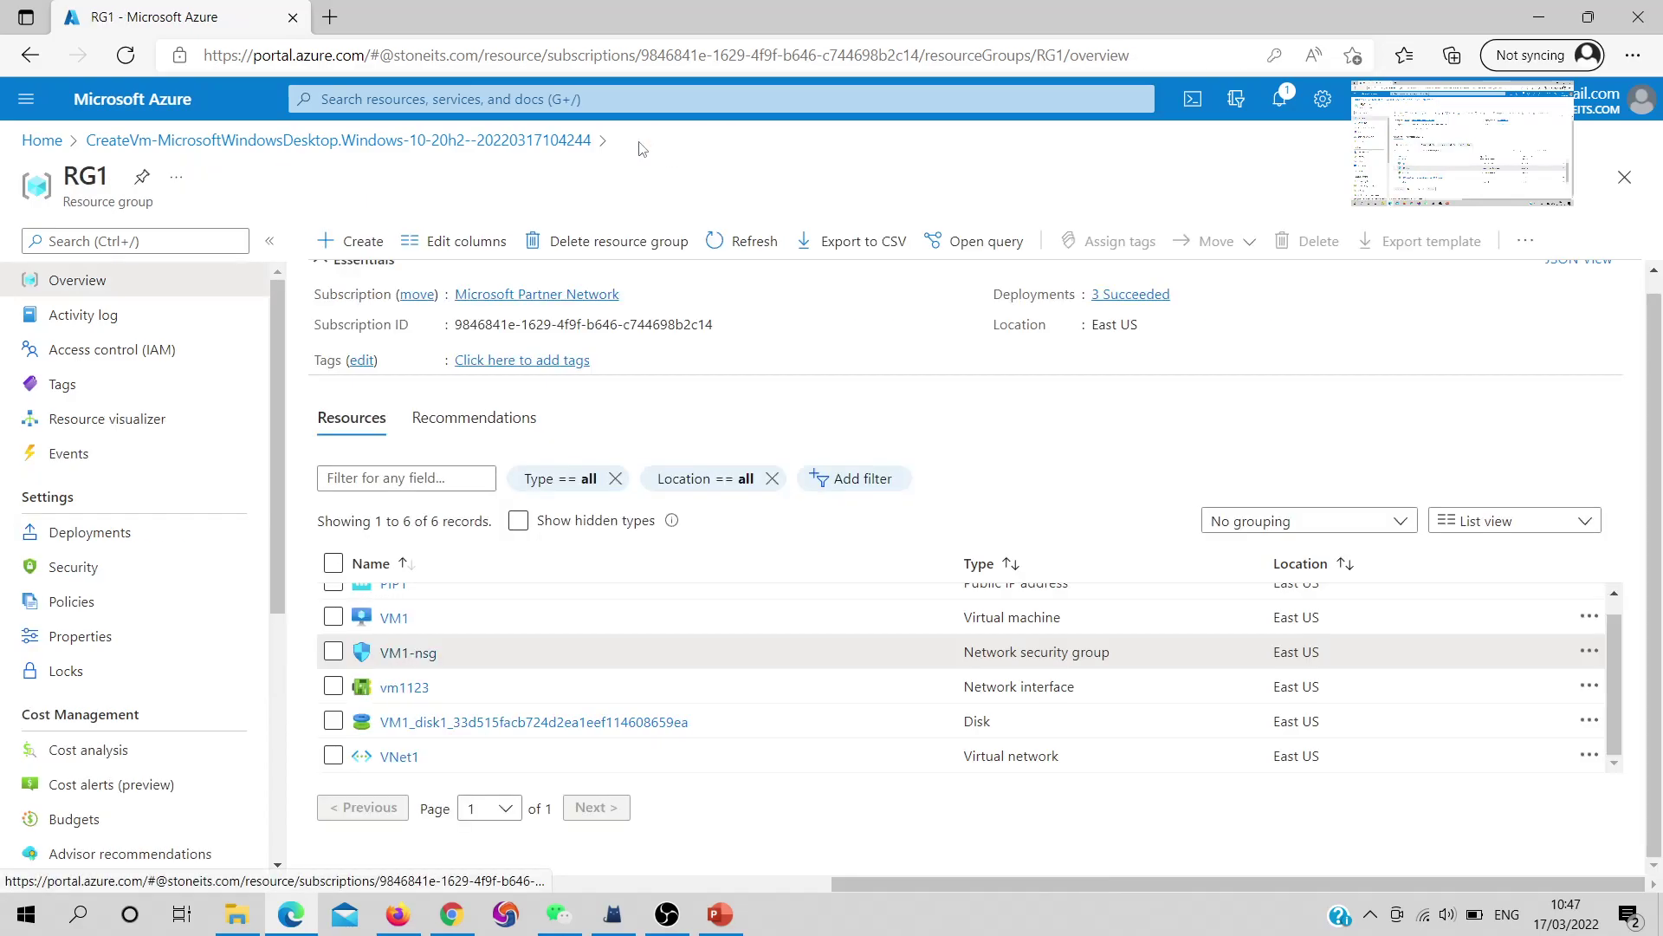
From VM1, inspect public IP PIP1 (20.121.156.44), then return via network interface vm1123 to VM1
left_click(395, 637)
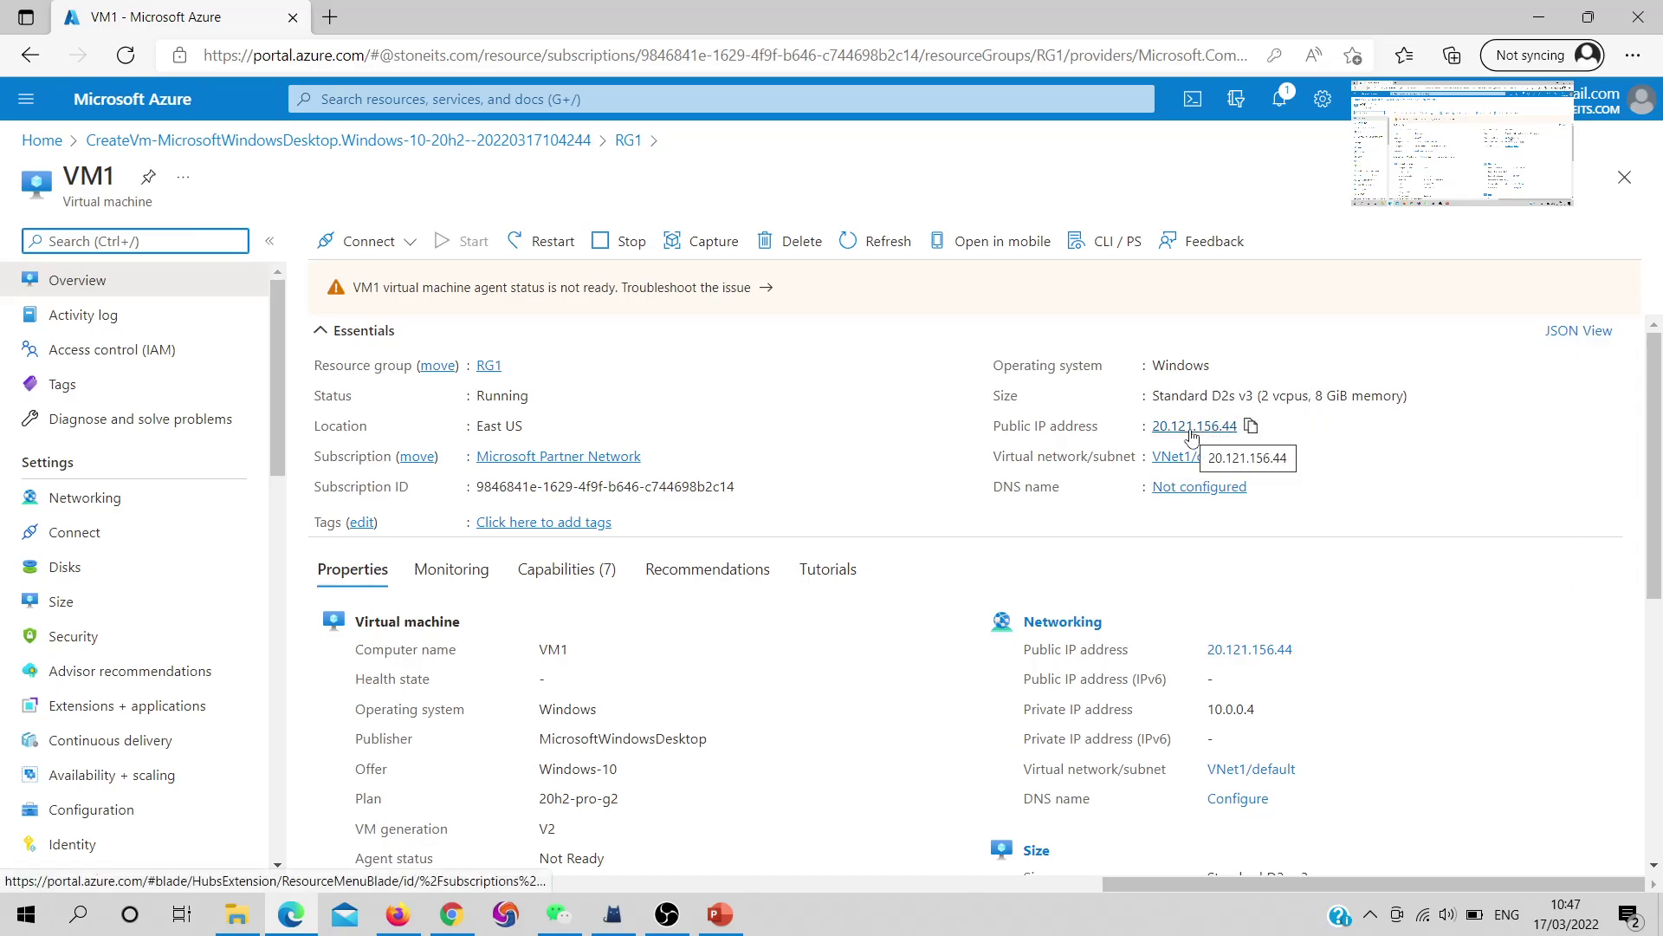
left_click(1192, 426)
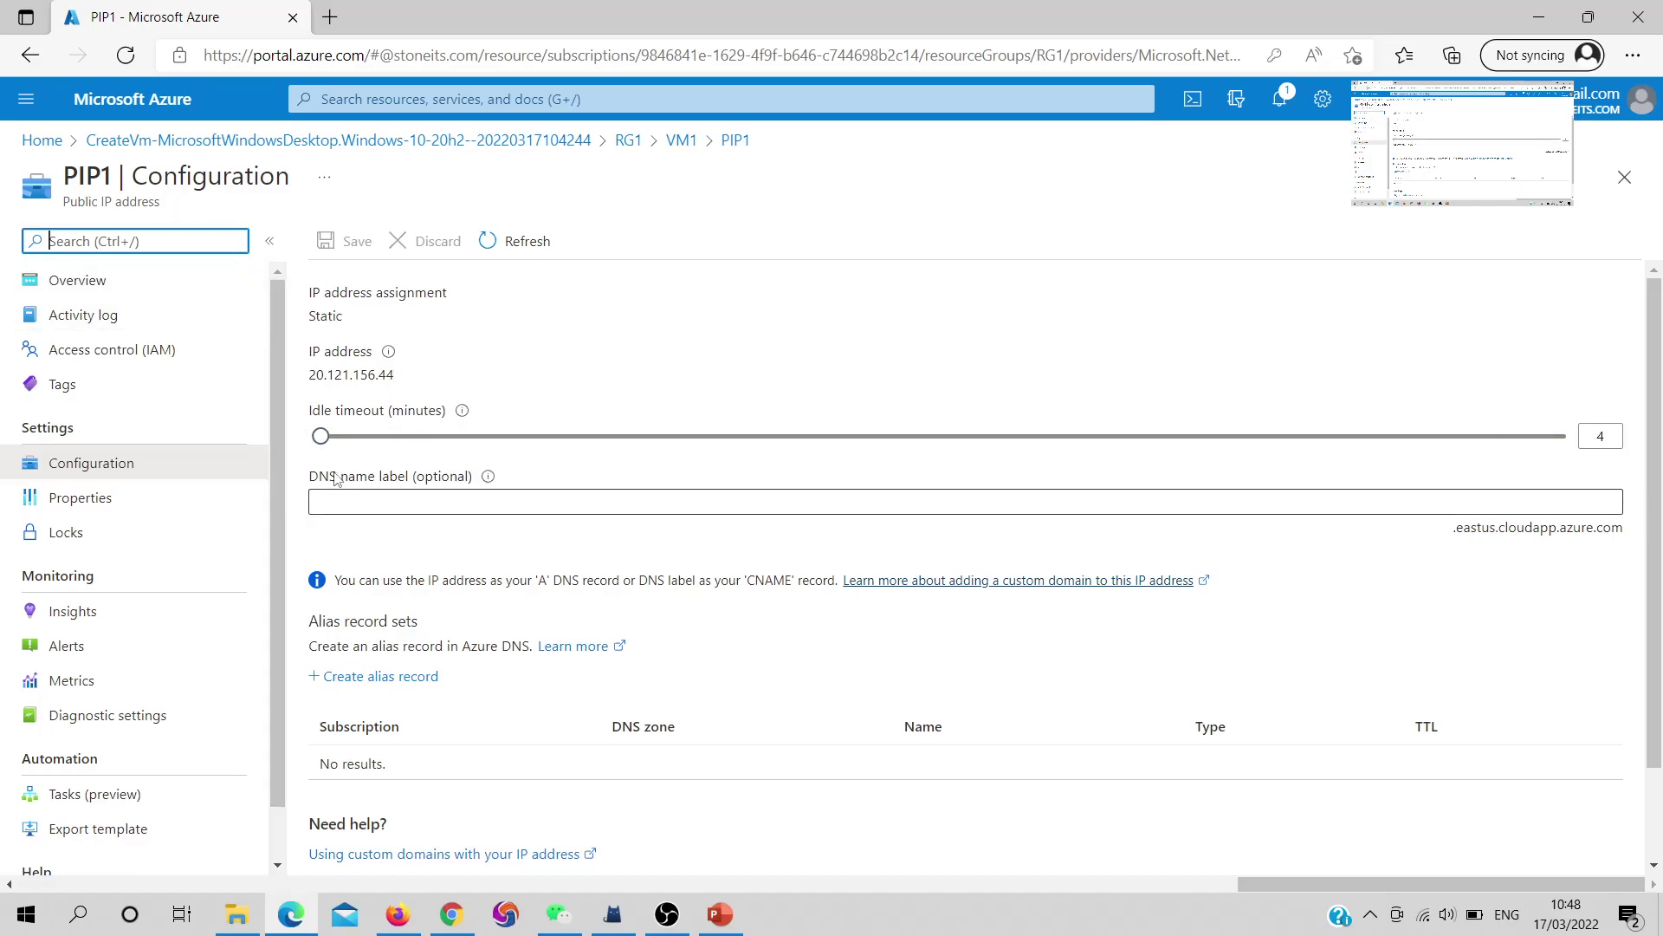
scroll(511, 532, "down", 2)
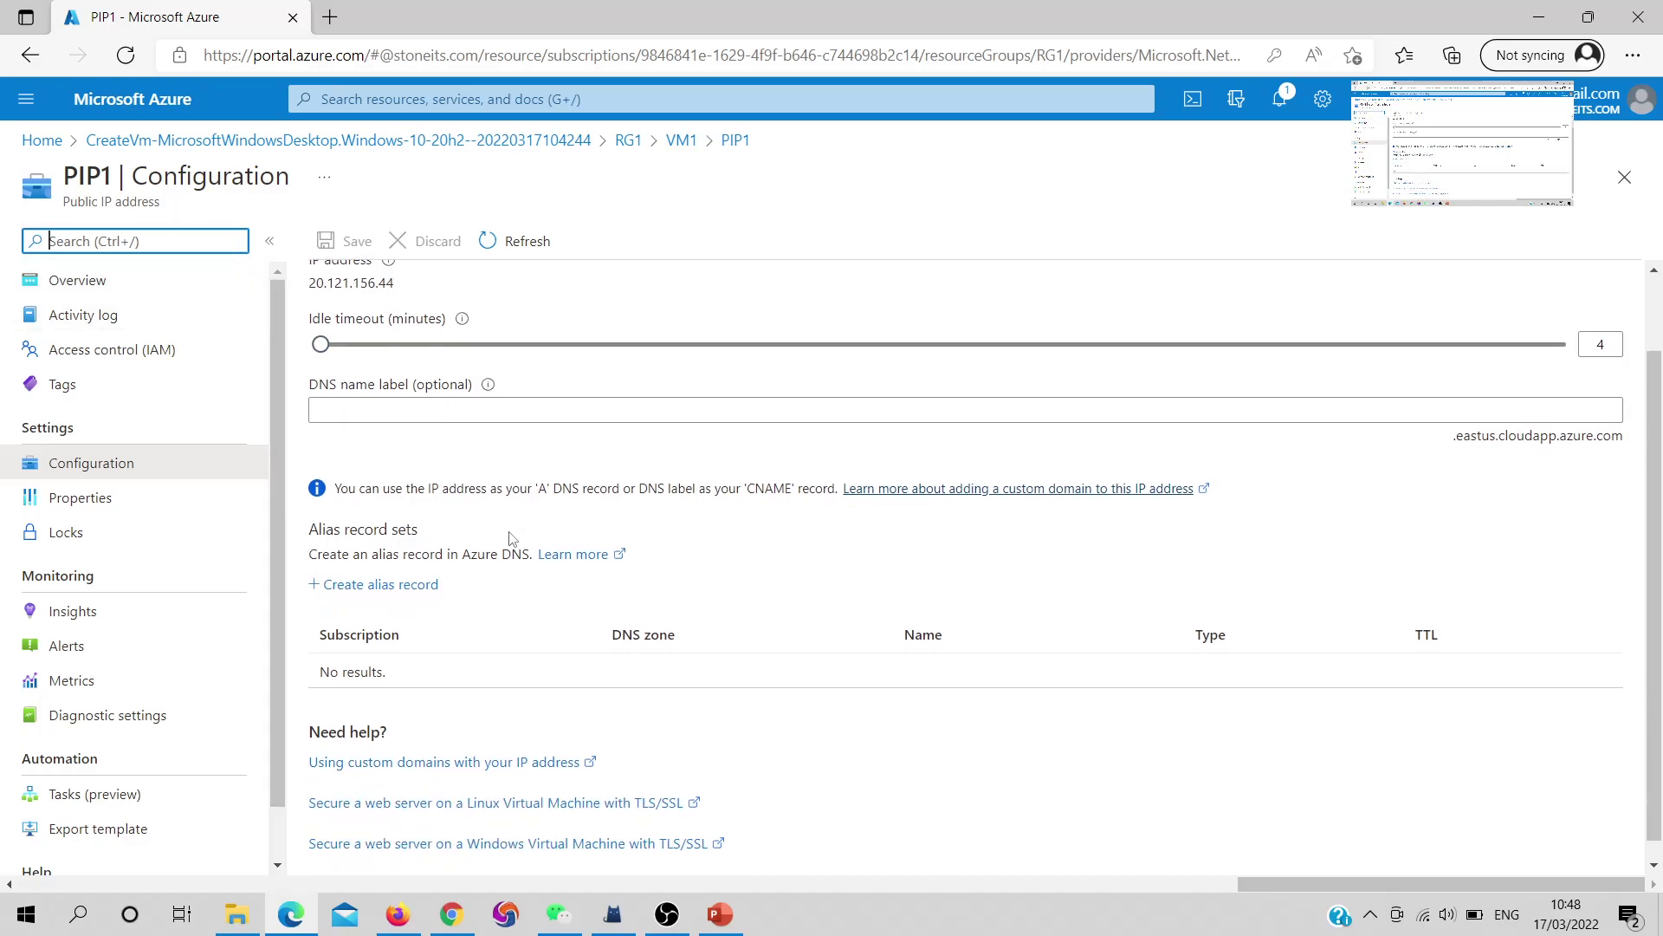
scroll(511, 537, "up", 2)
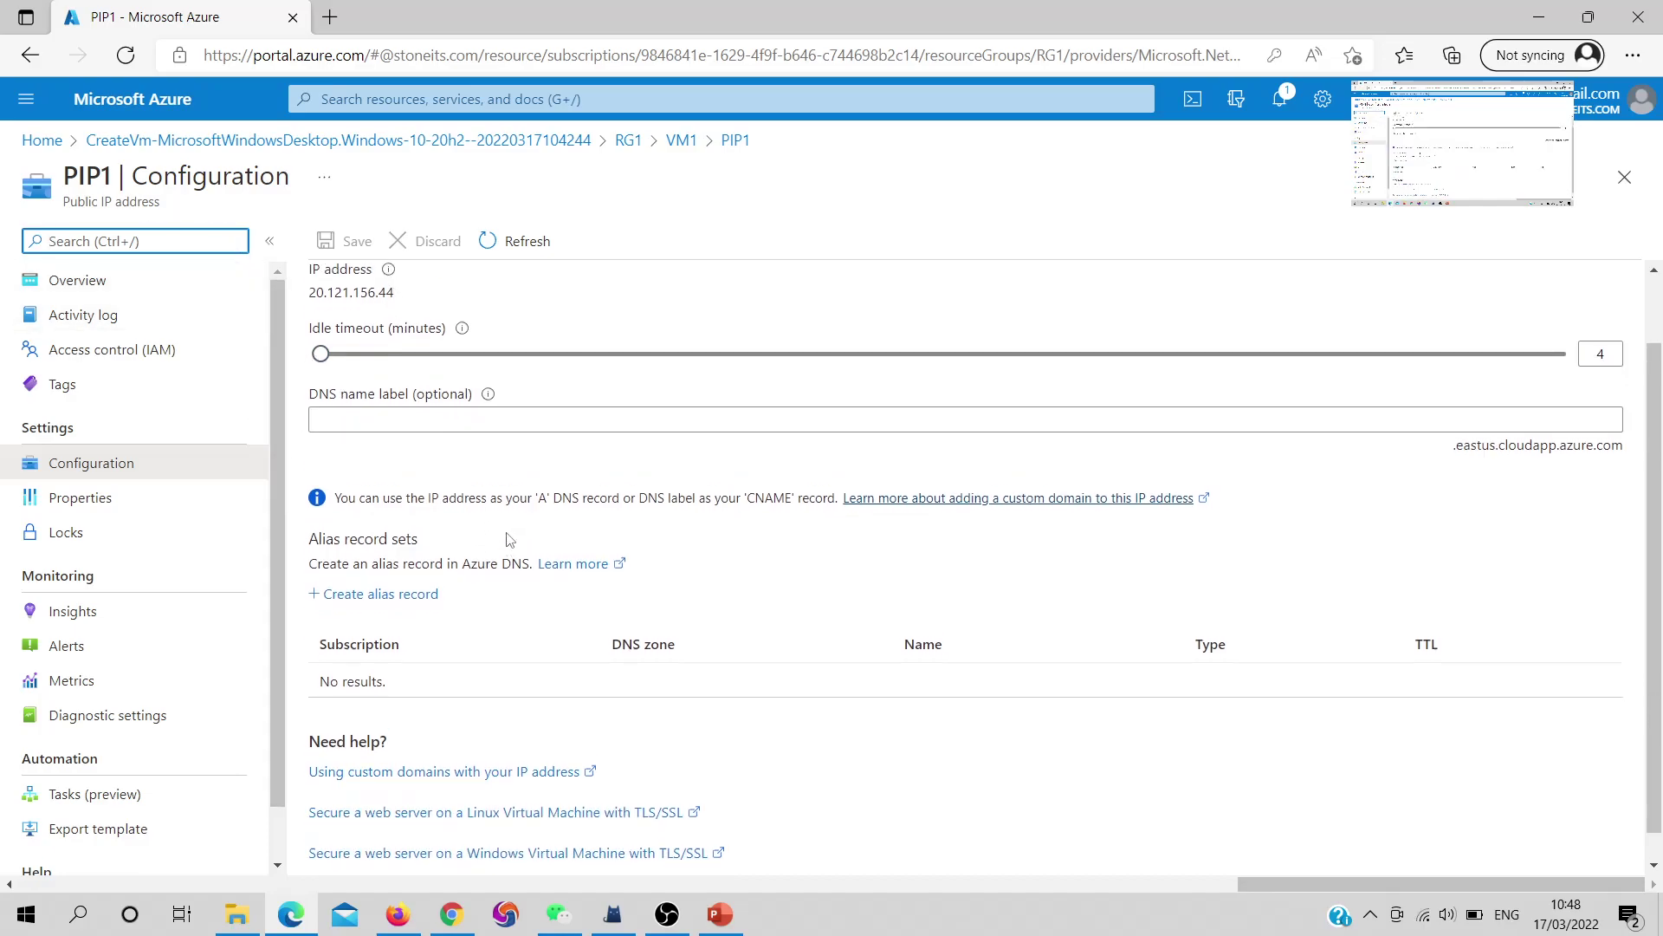
left_click(117, 284)
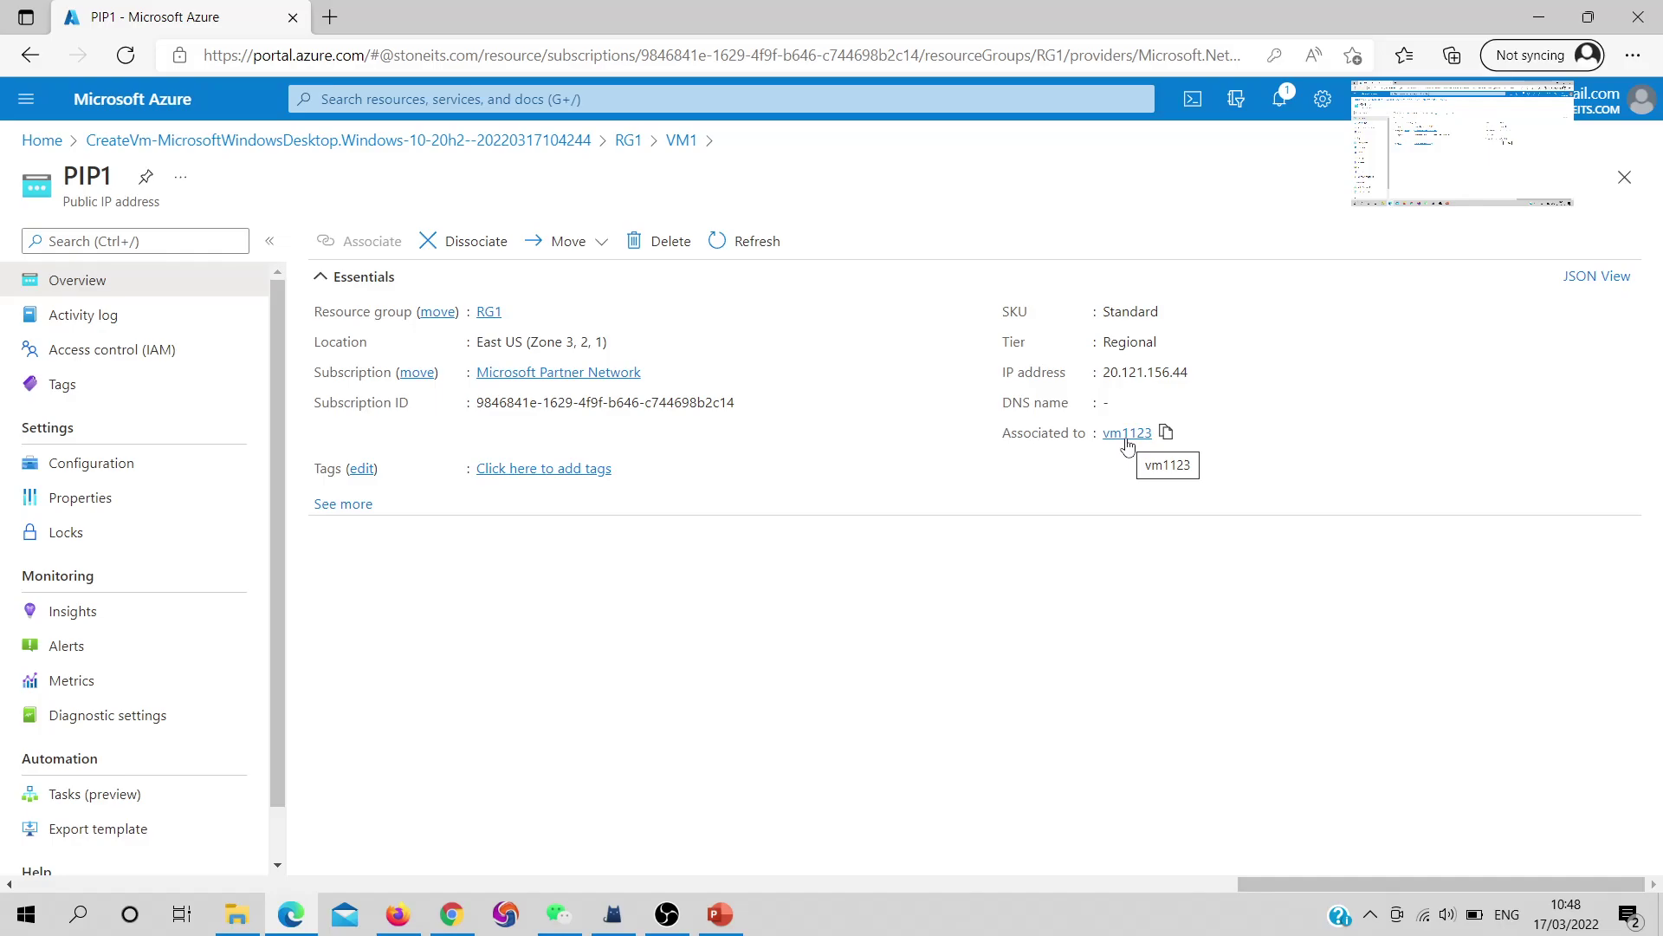
left_click(1126, 434)
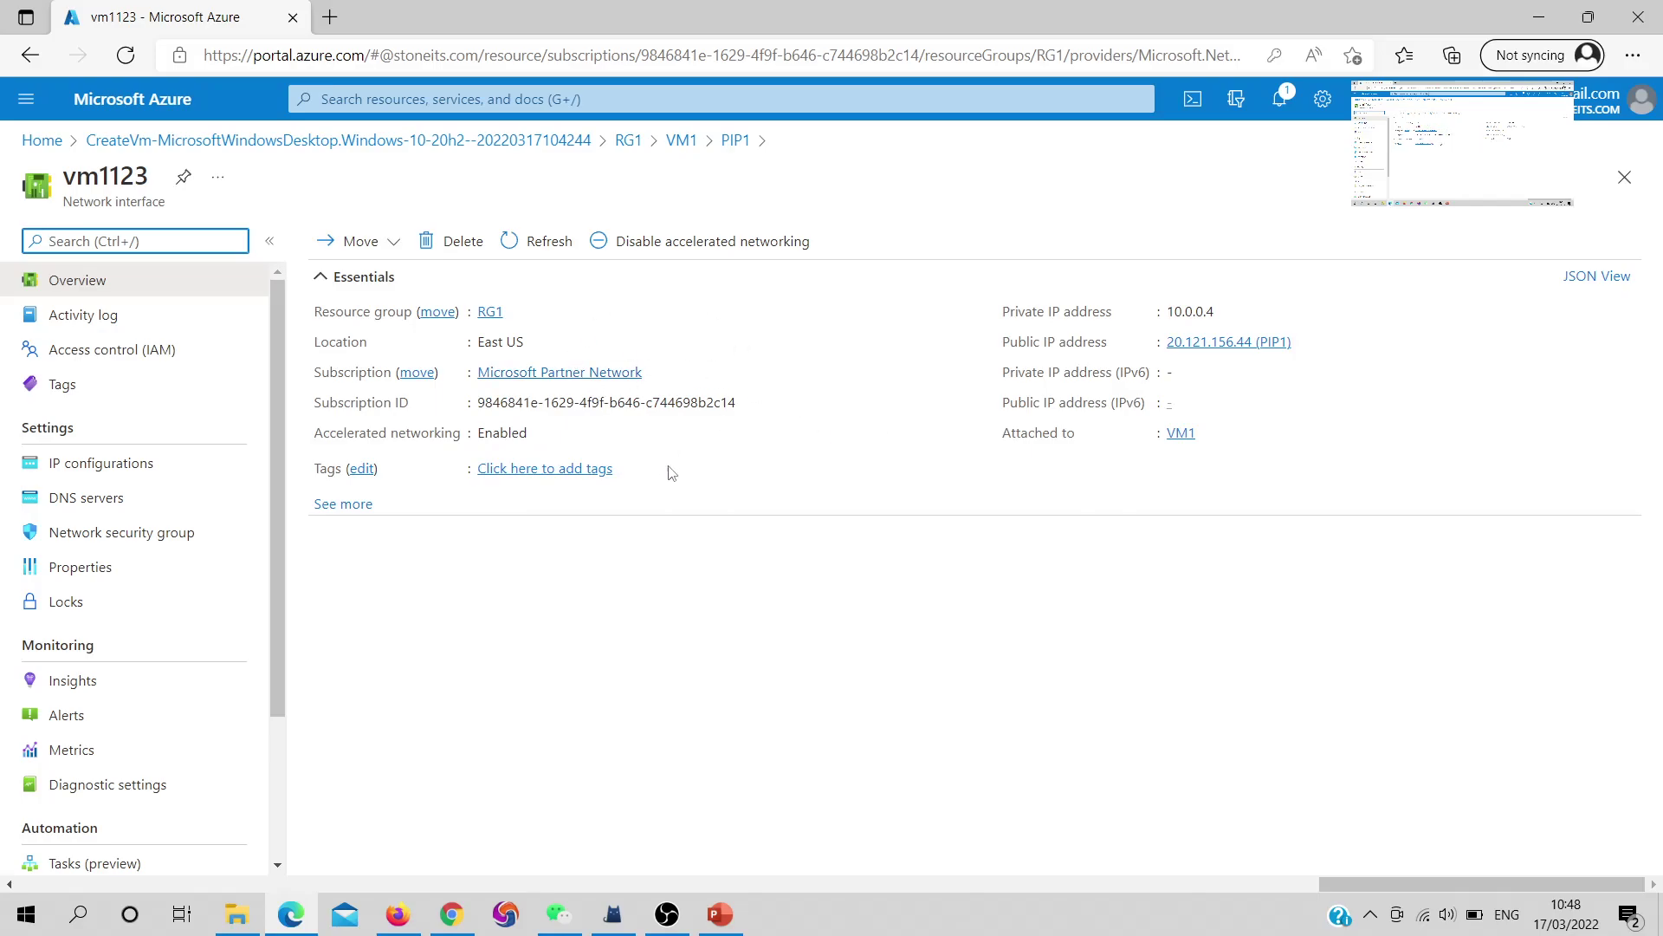
left_click(1181, 434)
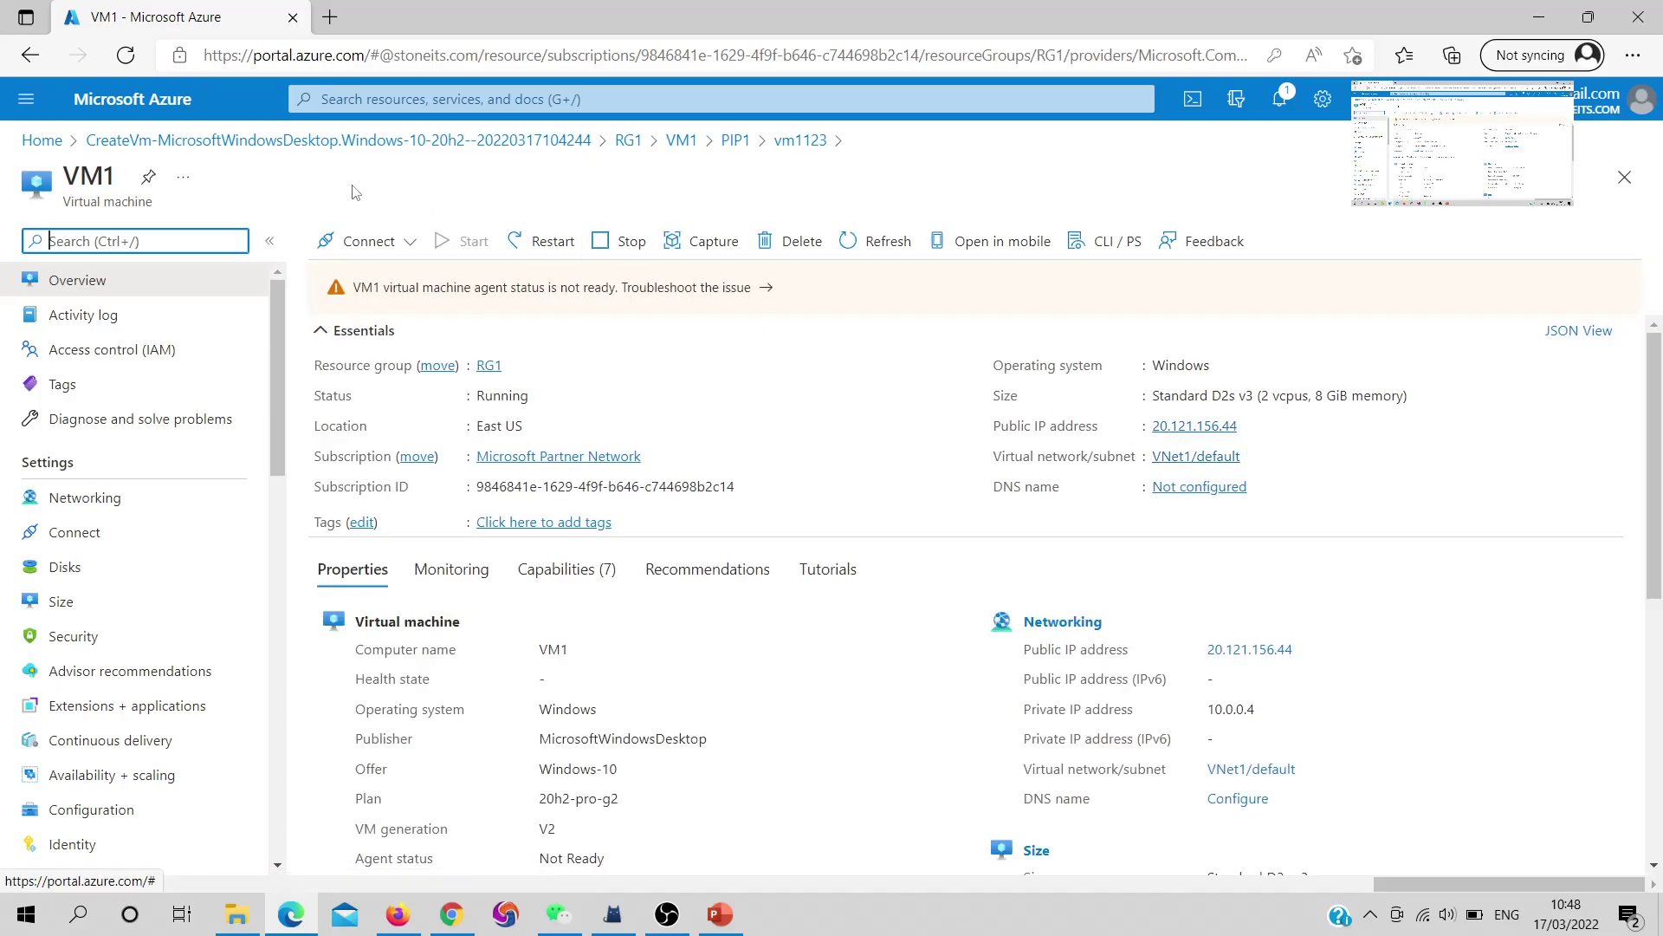